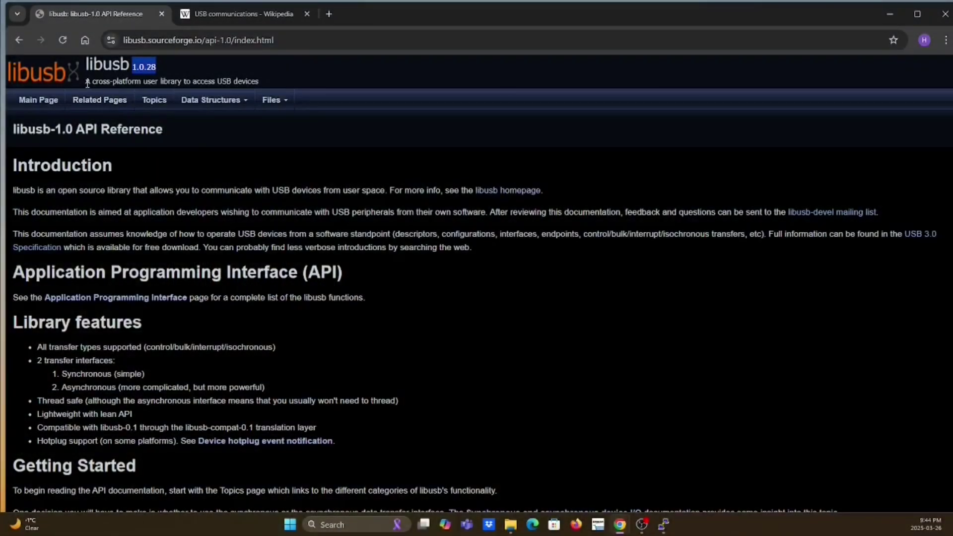
# Highlight the libusb subtitle and the intro sentence describing the open source user-space library
pyautogui.moveTo(86, 83); pyautogui.dragTo(260, 82)
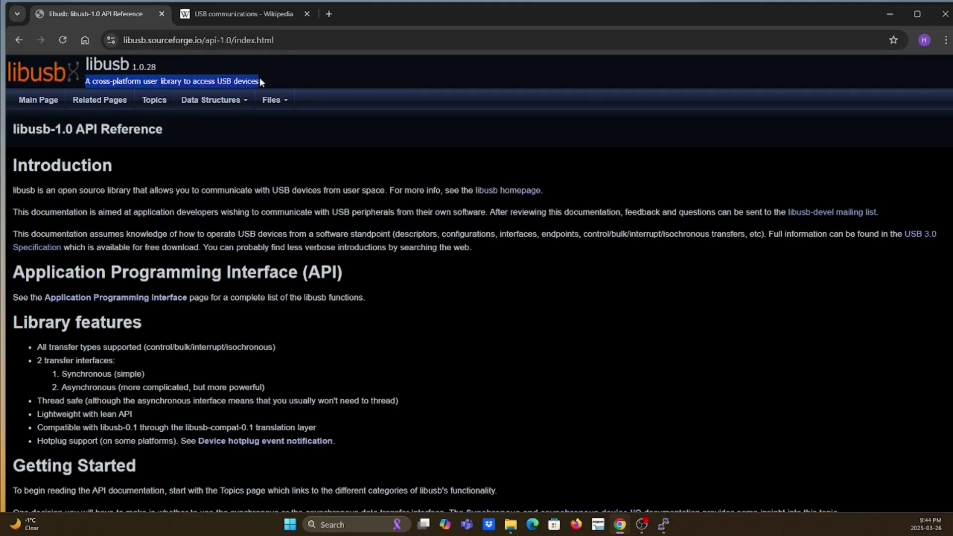
pyautogui.moveTo(14, 190); pyautogui.dragTo(38, 191)
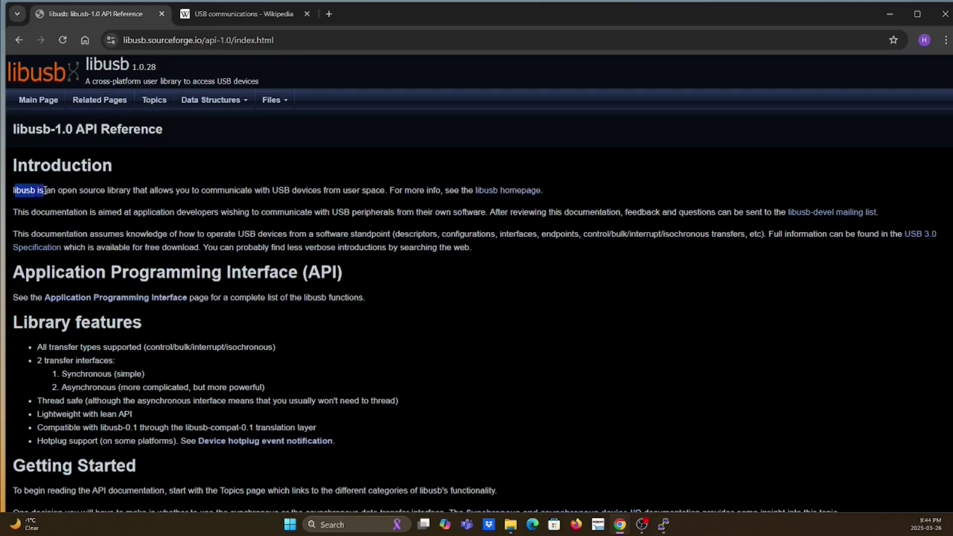
pyautogui.moveTo(38, 191); pyautogui.dragTo(81, 188)
pyautogui.hotkey('ctrl', 'shift', 'Right')
pyautogui.hotkey('ctrl', 'shift', 'Right')
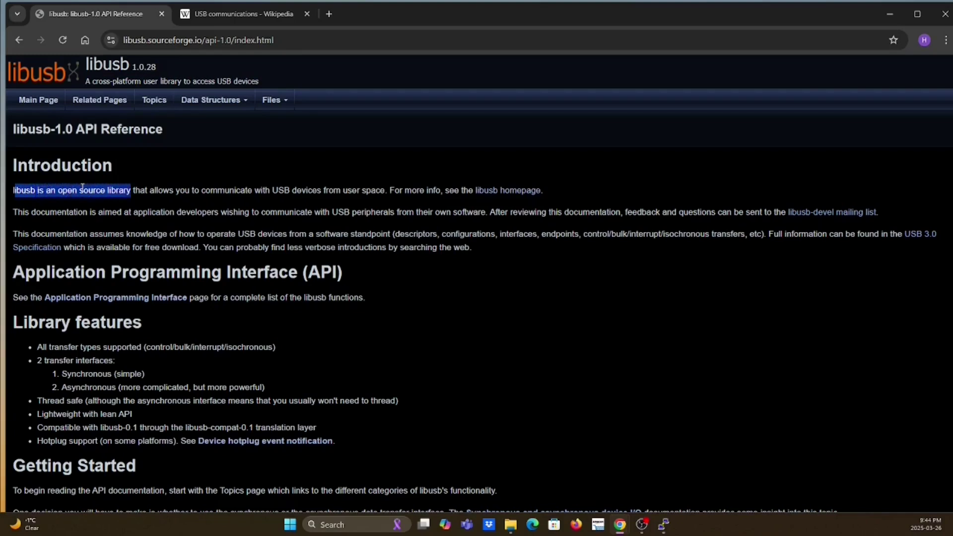
pyautogui.hotkey('shift', 'Right')
pyautogui.hotkey('shift', 'Right')
pyautogui.hotkey('shift', 'Right')
pyautogui.hotkey('shift', 'Right')
pyautogui.hotkey('shift', 'Right')
pyautogui.hotkey('shift', 'Right')
pyautogui.hotkey('shift', 'Right')
pyautogui.hotkey('shift', 'Right')
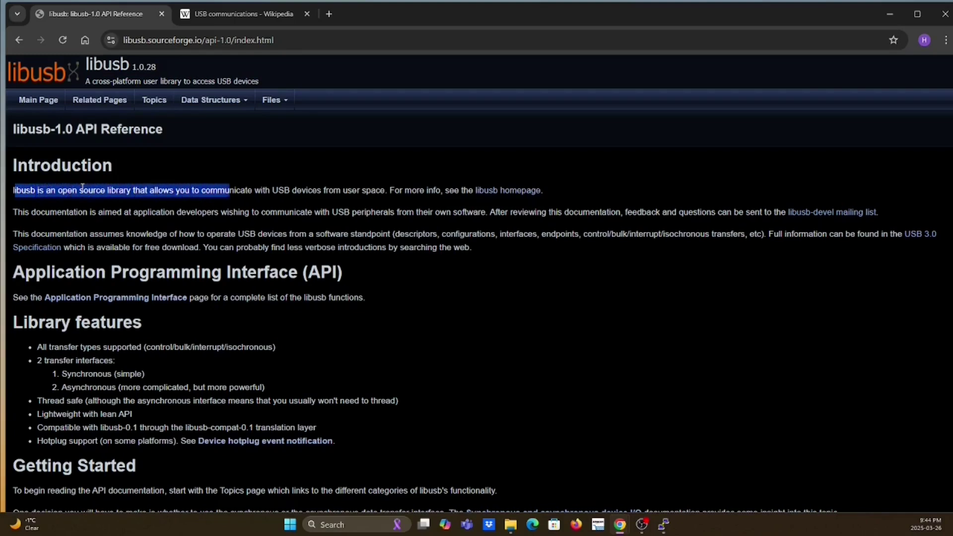
pyautogui.hotkey('shift', 'Right')
pyautogui.hotkey('shift', 'Right')
pyautogui.hotkey('shift', 'Right')
pyautogui.hotkey('shift', 'Right')
pyautogui.hotkey('shift', 'Right')
pyautogui.hotkey('shift', 'Right')
pyautogui.hotkey('shift', 'Right')
pyautogui.hotkey('shift', 'Right')
pyautogui.hotkey('shift', 'Right')
pyautogui.hotkey('shift', 'Right')
pyautogui.hotkey('shift', 'Right')
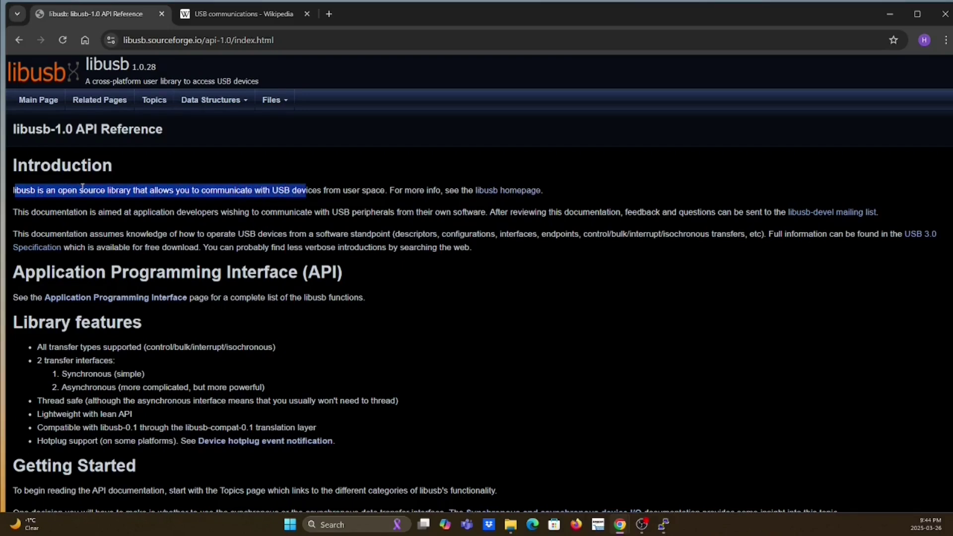
pyautogui.hotkey('shift', 'Right')
pyautogui.hotkey('shift', 'Right')
pyautogui.hotkey('shift', 'Right')
pyautogui.hotkey('shift', 'Right')
pyautogui.hotkey('shift', 'Right')
pyautogui.hotkey('shift', 'Right')
pyautogui.hotkey('shift', 'Right')
pyautogui.hotkey('shift', 'Right')
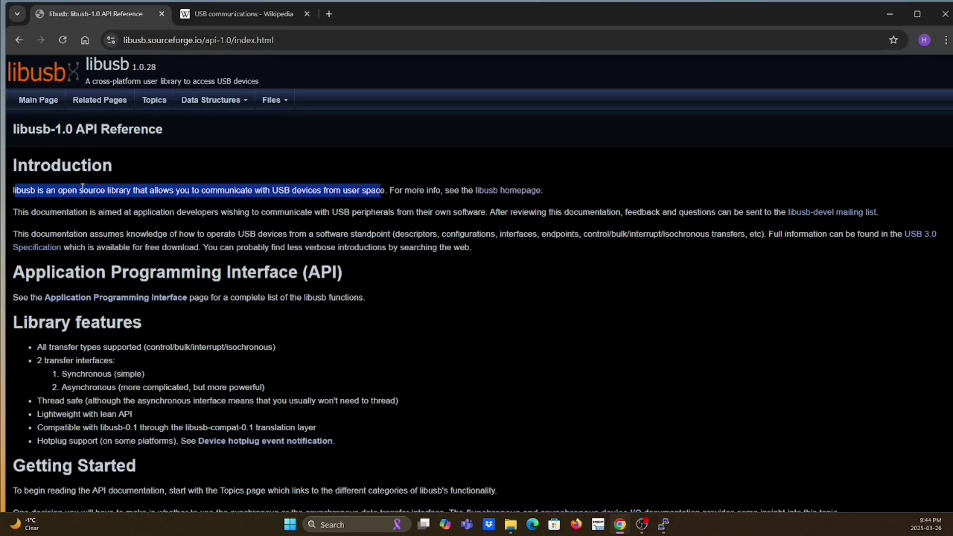
pyautogui.hotkey('shift', 'Right')
pyautogui.hotkey('shift', 'Right')
pyautogui.hotkey('shift', 'Right')
# Highlight libusb version 1.0.28 and its transfer-type, asynchronous, thread-safe and hotplug features
pyautogui.moveTo(133, 66); pyautogui.dragTo(156, 66)
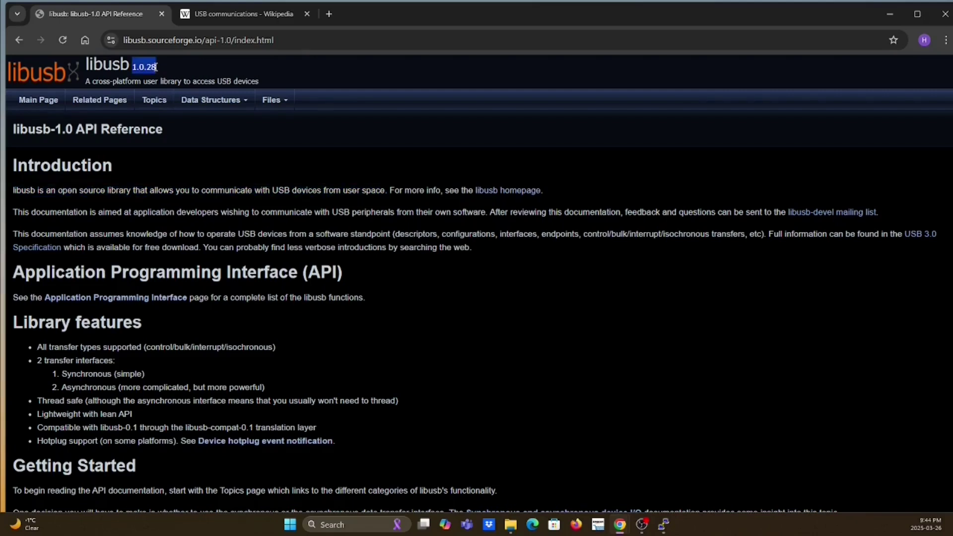
pyautogui.scroll(-2, 97, 239)
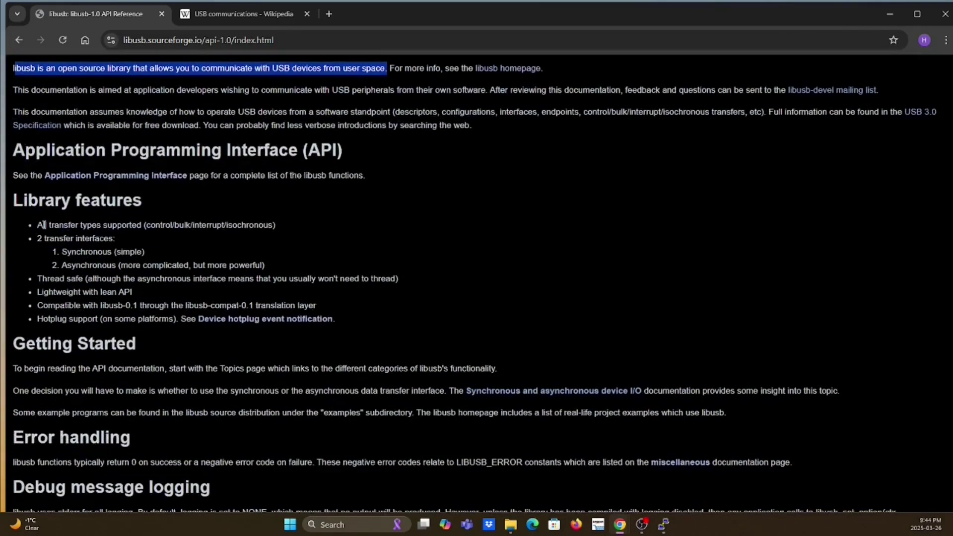
pyautogui.moveTo(43, 225); pyautogui.dragTo(141, 226)
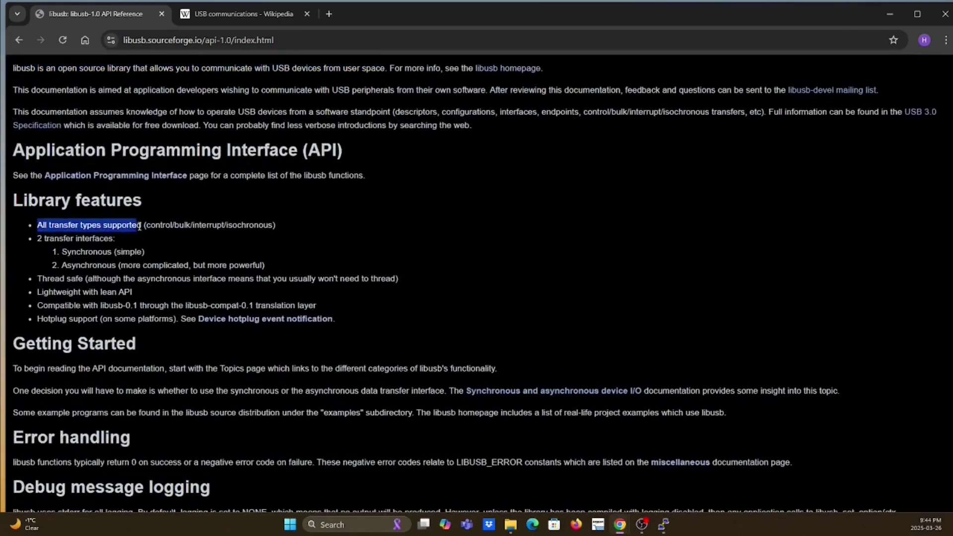
pyautogui.moveTo(141, 225); pyautogui.dragTo(265, 225)
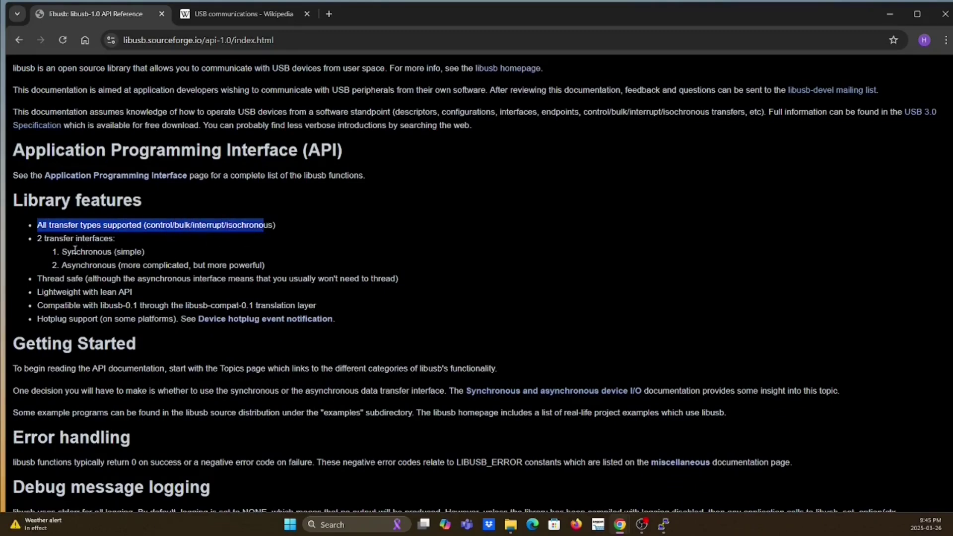
pyautogui.moveTo(63, 251)
pyautogui.mouseDown()
pyautogui.moveTo(109, 252)
pyautogui.moveTo(109, 265)
pyautogui.mouseUp()
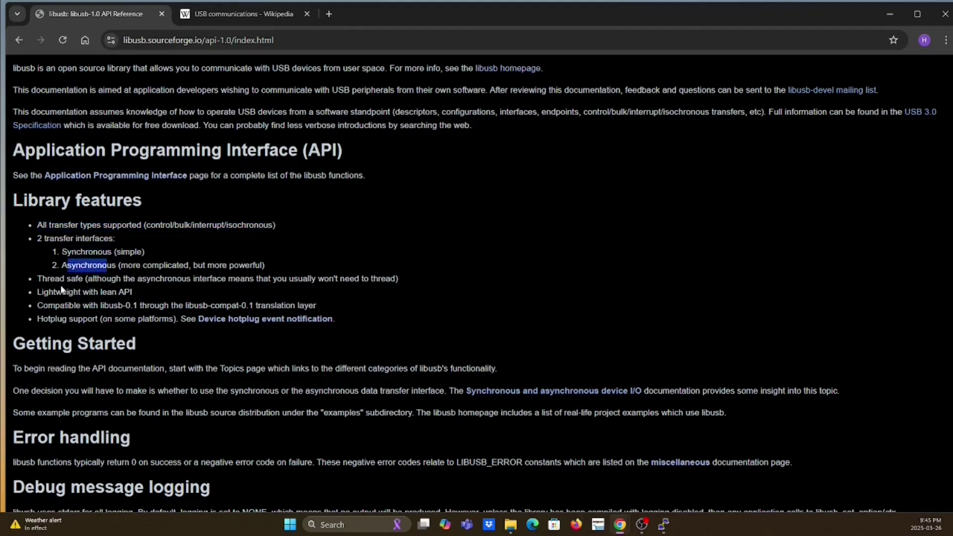
pyautogui.moveTo(42, 279); pyautogui.dragTo(84, 278)
pyautogui.moveTo(43, 319); pyautogui.dragTo(94, 316)
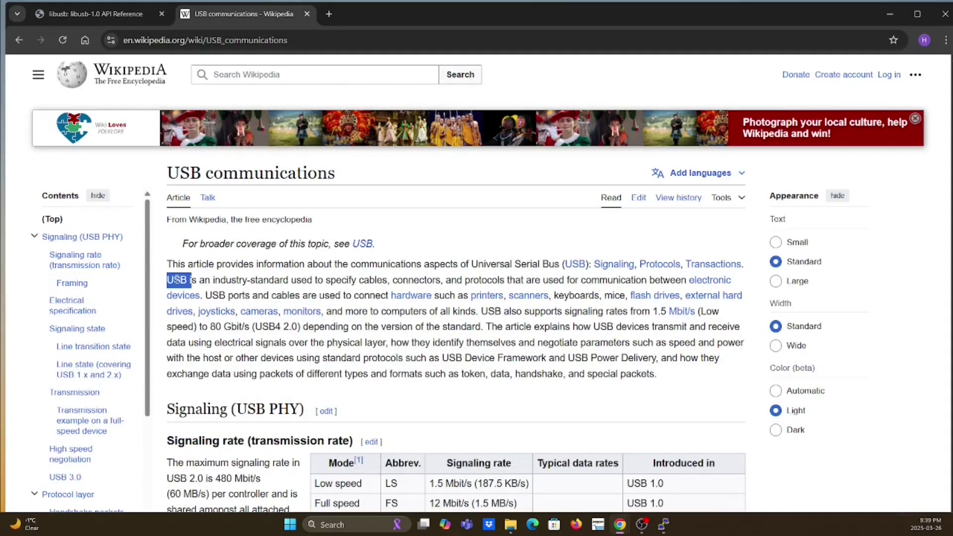
# Highlight the Wikipedia USB definition through its 80 Gbit/s and USB4 2.0 mentions
pyautogui.moveTo(192, 280); pyautogui.dragTo(289, 279)
pyautogui.hotkey('shift', 'Right')
pyautogui.hotkey('shift', 'Right')
pyautogui.hotkey('shift', 'Right')
pyautogui.hotkey('shift', 'Right')
pyautogui.hotkey('shift', 'Right')
pyautogui.hotkey('shift', 'Right')
pyautogui.hotkey('shift', 'Right')
pyautogui.hotkey('shift', 'Right')
pyautogui.hotkey('shift', 'Right')
pyautogui.hotkey('shift', 'Right')
pyautogui.hotkey('shift', 'Right')
pyautogui.hotkey('shift', 'Right')
pyautogui.hotkey('shift', 'Right')
pyautogui.hotkey('shift', 'Right')
pyautogui.hotkey('shift', 'Right')
pyautogui.hotkey('shift', 'Right')
pyautogui.hotkey('shift', 'Right')
pyautogui.hotkey('shift', 'Right')
pyautogui.hotkey('shift', 'Right')
pyautogui.hotkey('shift', 'Right')
pyautogui.hotkey('shift', 'Right')
pyautogui.hotkey('shift', 'Right')
pyautogui.hotkey('shift', 'Right')
pyautogui.hotkey('shift', 'Right')
pyautogui.hotkey('shift', 'Right')
pyautogui.hotkey('shift', 'Right')
pyautogui.hotkey('shift', 'Right')
pyautogui.hotkey('shift', 'Right')
pyautogui.hotkey('shift', 'Right')
pyautogui.hotkey('shift', 'Right')
pyautogui.hotkey('shift', 'Right')
pyautogui.hotkey('shift', 'Right')
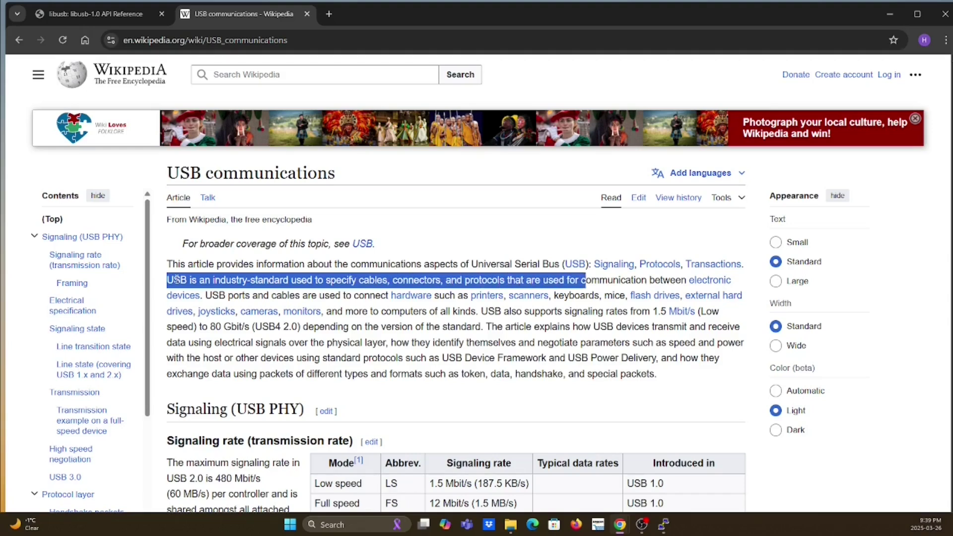
pyautogui.hotkey('shift', 'Right')
pyautogui.hotkey('shift', 'Right')
pyautogui.hotkey('shift', 'Right')
pyautogui.hotkey('shift', 'Right')
pyautogui.hotkey('shift', 'Right')
pyautogui.hotkey('shift', 'Right')
pyautogui.hotkey('shift', 'Right')
pyautogui.hotkey('shift', 'Right')
pyautogui.hotkey('shift', 'Right')
pyautogui.hotkey('shift', 'Right')
pyautogui.hotkey('shift', 'Right')
pyautogui.hotkey('shift', 'Right')
pyautogui.hotkey('shift', 'Right')
pyautogui.hotkey('shift', 'Right')
pyautogui.hotkey('shift', 'Right')
pyautogui.hotkey('shift', 'Right')
pyautogui.hotkey('shift', 'Right')
pyautogui.hotkey('shift', 'Right')
pyautogui.hotkey('shift', 'Right')
pyautogui.hotkey('shift', 'Right')
pyautogui.hotkey('shift', 'Right')
pyautogui.hotkey('shift', 'Right')
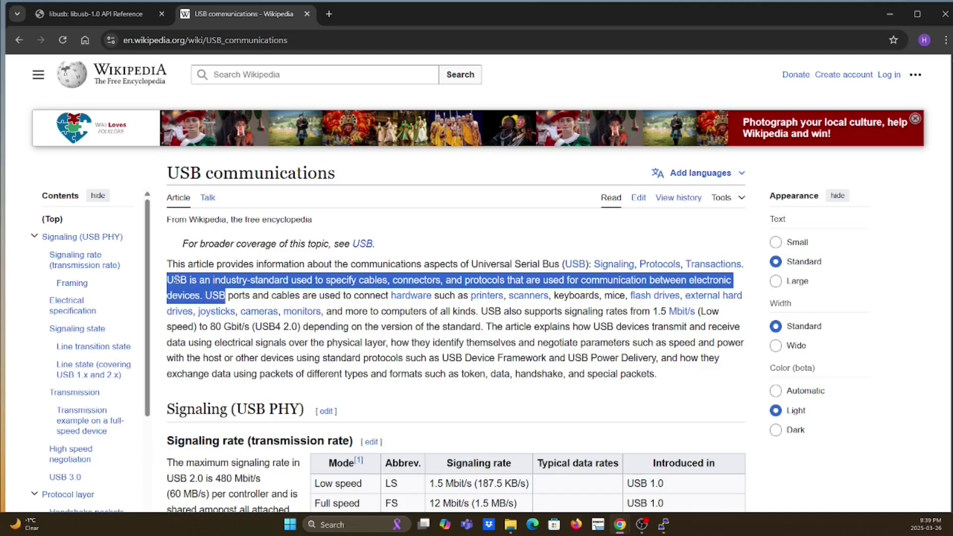
pyautogui.hotkey('shift', 'Right')
pyautogui.hotkey('shift', 'Right')
pyautogui.hotkey('shift', 'Right')
pyautogui.hotkey('shift', 'Right')
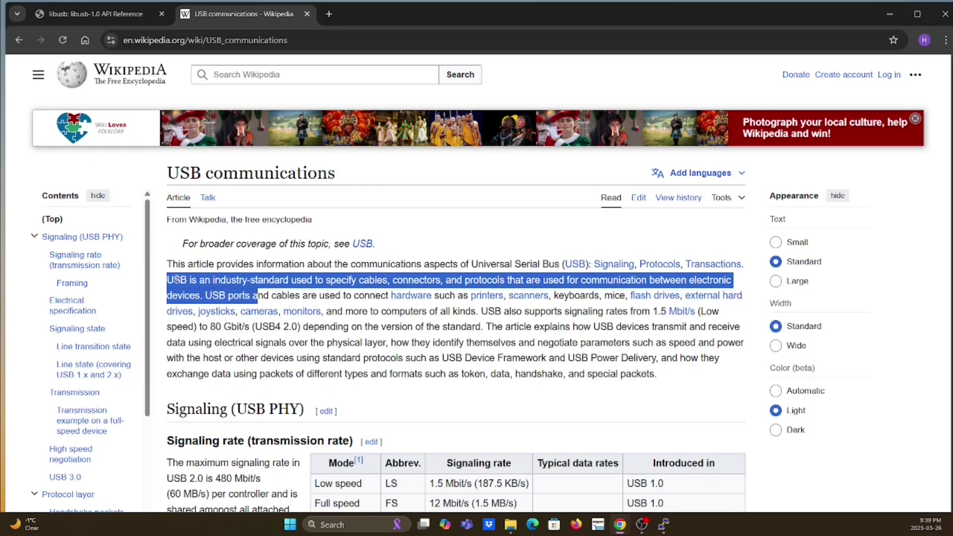
pyautogui.hotkey('shift', 'Right')
pyautogui.hotkey('shift', 'Right')
pyautogui.hotkey('shift', 'Right')
pyautogui.hotkey('shift', 'Right')
pyautogui.hotkey('shift', 'Right')
pyautogui.hotkey('shift', 'Right')
pyautogui.hotkey('shift', 'Right')
pyautogui.hotkey('shift', 'Right')
pyautogui.hotkey('shift', 'Right')
pyautogui.hotkey('shift', 'Right')
pyautogui.hotkey('shift', 'Right')
pyautogui.hotkey('shift', 'Right')
pyautogui.hotkey('shift', 'Right')
pyautogui.hotkey('shift', 'Right')
pyautogui.hotkey('shift', 'Right')
pyautogui.hotkey('shift', 'Right')
pyautogui.hotkey('shift', 'Right')
pyautogui.hotkey('shift', 'Right')
pyautogui.hotkey('shift', 'Right')
pyautogui.hotkey('shift', 'Right')
pyautogui.hotkey('shift', 'Right')
pyautogui.hotkey('shift', 'Right')
pyautogui.hotkey('shift', 'Right')
pyautogui.hotkey('shift', 'Right')
pyautogui.hotkey('shift', 'Right')
pyautogui.hotkey('shift', 'Right')
pyautogui.hotkey('shift', 'Right')
pyautogui.hotkey('shift', 'Right')
pyautogui.hotkey('shift', 'Right')
pyautogui.hotkey('shift', 'Right')
pyautogui.hotkey('shift', 'Right')
pyautogui.hotkey('shift', 'Right')
pyautogui.hotkey('shift', 'Right')
pyautogui.hotkey('shift', 'Right')
pyautogui.hotkey('shift', 'Right')
pyautogui.hotkey('shift', 'Right')
pyautogui.hotkey('shift', 'Right')
pyautogui.hotkey('shift', 'Right')
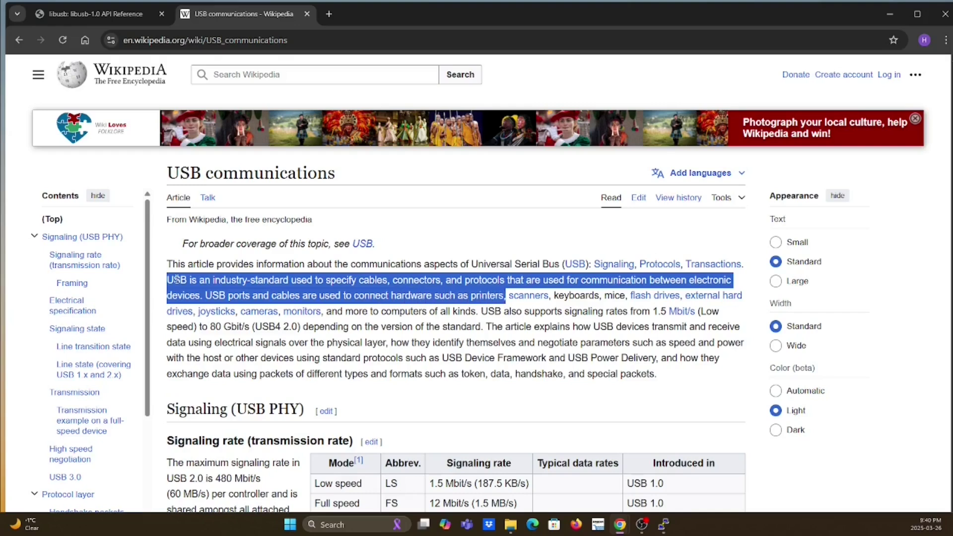
pyautogui.hotkey('shift', 'Right')
pyautogui.hotkey('shift', 'Right')
pyautogui.hotkey('shift', 'Right')
pyautogui.hotkey('shift', 'Right')
pyautogui.hotkey('shift', 'Right')
pyautogui.hotkey('shift', 'Right')
pyautogui.hotkey('shift', 'Right')
pyautogui.hotkey('shift', 'Right')
pyautogui.hotkey('shift', 'Right')
pyautogui.hotkey('shift', 'Right')
pyautogui.hotkey('shift', 'Right')
pyautogui.hotkey('shift', 'Right')
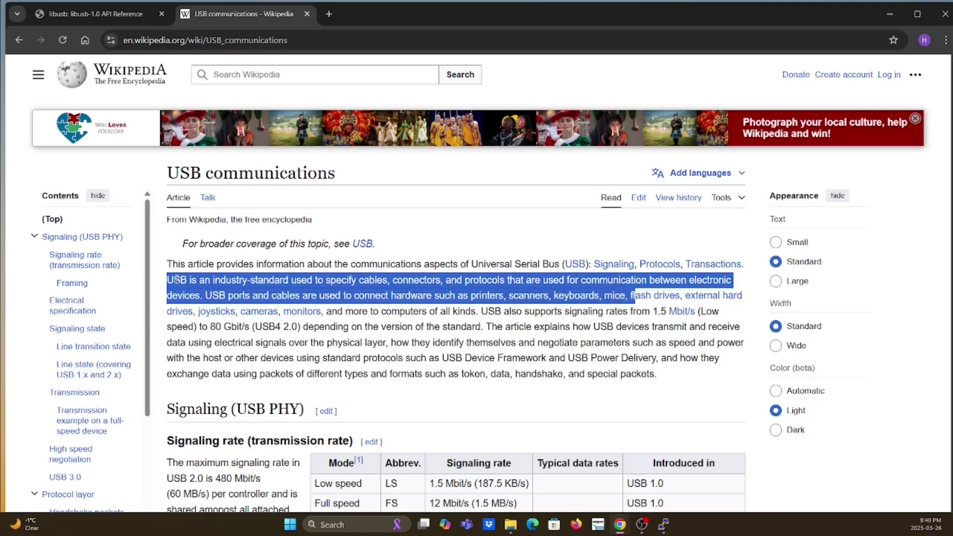
pyautogui.hotkey('shift', 'Right')
pyautogui.hotkey('shift', 'Right')
pyautogui.hotkey('shift', 'Right')
pyautogui.hotkey('shift', 'Right')
pyautogui.hotkey('shift', 'Right')
pyautogui.hotkey('shift', 'Right')
pyautogui.hotkey('shift', 'Right')
pyautogui.hotkey('shift', 'Right')
pyautogui.hotkey('shift', 'Right')
pyautogui.hotkey('shift', 'Right')
pyautogui.hotkey('shift', 'Right')
pyautogui.hotkey('shift', 'Right')
pyautogui.hotkey('shift', 'Right')
pyautogui.hotkey('shift', 'Right')
pyautogui.hotkey('shift', 'Right')
pyautogui.hotkey('shift', 'Right')
pyautogui.hotkey('shift', 'Right')
pyautogui.hotkey('shift', 'Right')
pyautogui.hotkey('shift', 'Right')
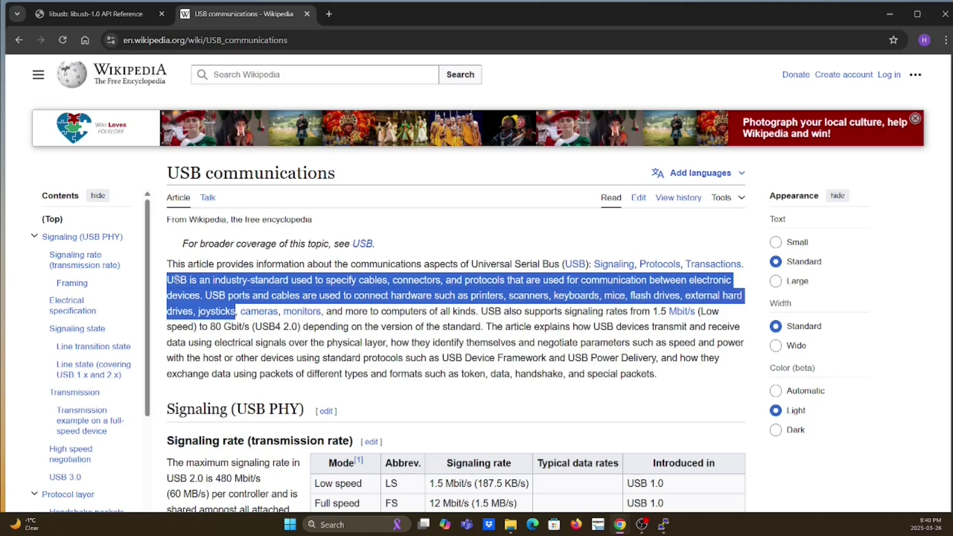
pyautogui.hotkey('shift', 'Right')
pyautogui.hotkey('shift', 'Right')
pyautogui.hotkey('shift', 'Right')
pyautogui.hotkey('shift', 'Right')
pyautogui.hotkey('shift', 'Right')
pyautogui.hotkey('shift', 'Right')
pyautogui.hotkey('shift', 'Right')
pyautogui.hotkey('shift', 'Right')
pyautogui.hotkey('shift', 'Right')
pyautogui.hotkey('shift', 'Right')
pyautogui.hotkey('shift', 'Right')
pyautogui.hotkey('shift', 'Right')
pyautogui.hotkey('shift', 'Right')
pyautogui.hotkey('shift', 'Right')
pyautogui.hotkey('shift', 'Right')
pyautogui.hotkey('shift', 'Right')
pyautogui.hotkey('shift', 'Right')
pyautogui.hotkey('shift', 'Right')
pyautogui.hotkey('shift', 'Right')
pyautogui.hotkey('shift', 'Right')
pyautogui.hotkey('shift', 'Right')
pyautogui.hotkey('shift', 'Right')
pyautogui.hotkey('shift', 'Right')
pyautogui.hotkey('shift', 'Right')
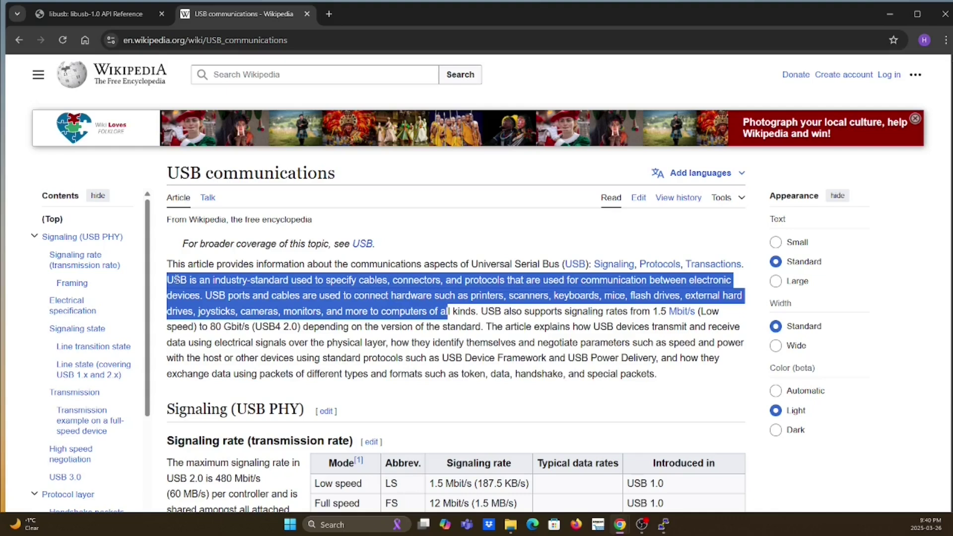
pyautogui.hotkey('shift', 'Right')
pyautogui.hotkey('shift', 'Right')
pyautogui.hotkey('shift', 'Right')
pyautogui.hotkey('shift', 'Right')
pyautogui.hotkey('shift', 'Right')
pyautogui.hotkey('shift', 'Right')
pyautogui.hotkey('shift', 'Right')
pyautogui.hotkey('shift', 'Right')
pyautogui.hotkey('shift', 'Right')
pyautogui.hotkey('shift', 'Right')
pyautogui.hotkey('shift', 'Right')
pyautogui.hotkey('shift', 'Right')
pyautogui.hotkey('shift', 'Right')
pyautogui.hotkey('shift', 'Right')
pyautogui.hotkey('shift', 'Right')
pyautogui.hotkey('shift', 'Right')
pyautogui.hotkey('shift', 'Right')
pyautogui.hotkey('shift', 'Right')
pyautogui.hotkey('shift', 'Right')
pyautogui.hotkey('shift', 'Right')
pyautogui.hotkey('shift', 'Right')
pyautogui.hotkey('shift', 'Right')
pyautogui.hotkey('shift', 'Right')
pyautogui.hotkey('shift', 'Right')
pyautogui.hotkey('shift', 'Right')
pyautogui.hotkey('shift', 'Right')
pyautogui.hotkey('shift', 'Right')
pyautogui.hotkey('shift', 'Right')
pyautogui.hotkey('shift', 'Right')
pyautogui.hotkey('shift', 'Right')
pyautogui.hotkey('shift', 'Right')
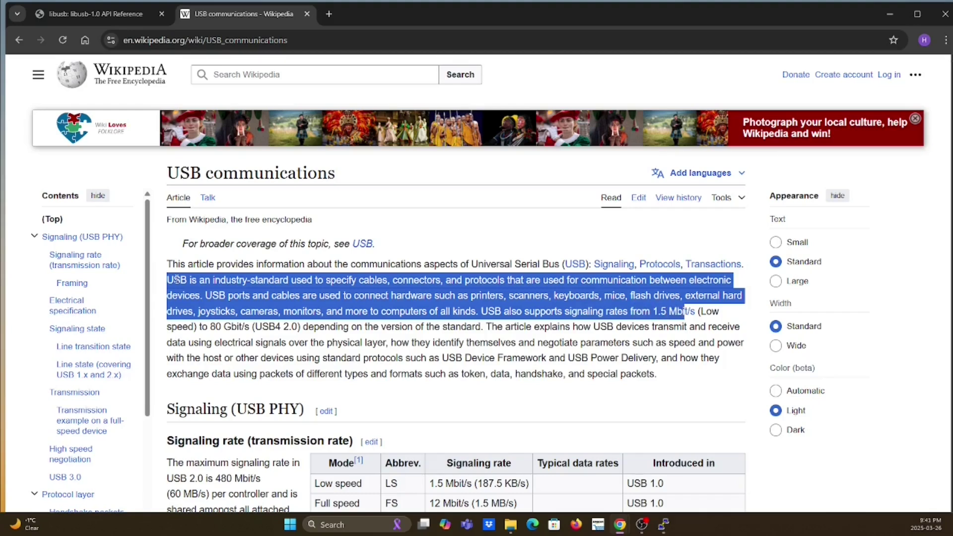
pyautogui.hotkey('shift', 'Right')
pyautogui.hotkey('shift', 'Right')
pyautogui.hotkey('shift', 'Right')
pyautogui.hotkey('shift', 'Right')
pyautogui.hotkey('shift', 'Right')
pyautogui.hotkey('shift', 'Right')
pyautogui.hotkey('shift', 'Right')
pyautogui.hotkey('shift', 'Right')
pyautogui.hotkey('shift', 'Right')
pyautogui.hotkey('shift', 'Right')
pyautogui.hotkey('shift', 'Right')
pyautogui.hotkey('shift', 'Right')
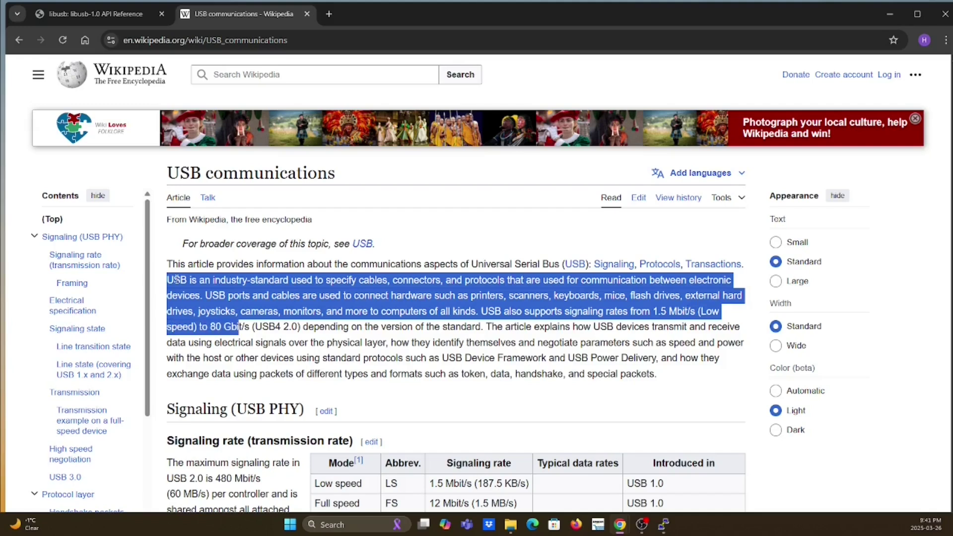
pyautogui.hotkey('shift', 'Right')
pyautogui.hotkey('shift', 'Right')
pyautogui.hotkey('shift', 'Right')
pyautogui.hotkey('shift', 'Right')
pyautogui.hotkey('shift', 'Right')
pyautogui.hotkey('shift', 'Right')
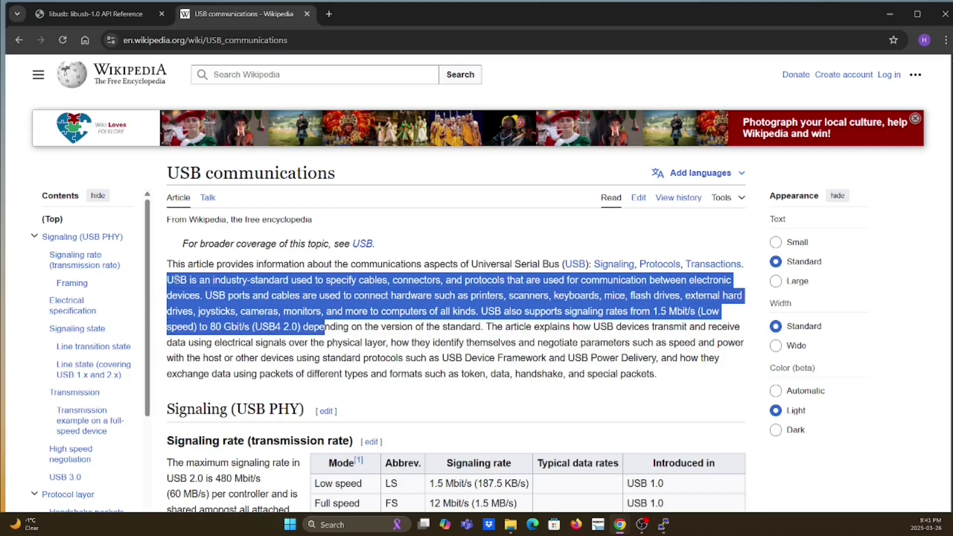
pyautogui.hotkey('shift', 'Right')
pyautogui.hotkey('shift', 'Right')
pyautogui.hotkey('shift', 'Right')
pyautogui.hotkey('shift', 'Right')
pyautogui.hotkey('shift', 'Right')
pyautogui.hotkey('shift', 'Right')
pyautogui.hotkey('shift', 'Right')
pyautogui.hotkey('shift', 'Right')
pyautogui.hotkey('shift', 'Right')
pyautogui.hotkey('shift', 'Right')
pyautogui.hotkey('shift', 'Right')
pyautogui.hotkey('shift', 'Right')
pyautogui.hotkey('shift', 'Right')
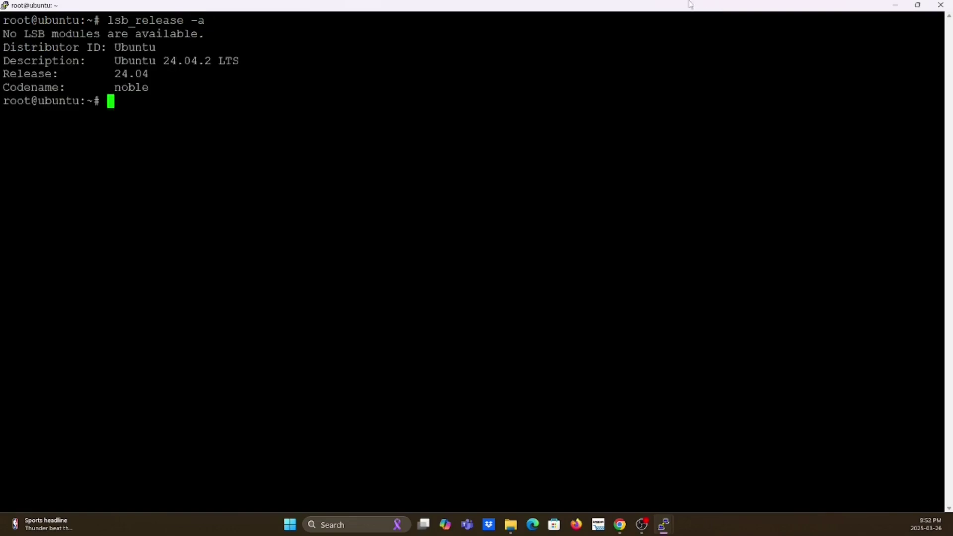
# Note Ubuntu 24.04.2, then run apt-get update and install libusb-1.0-0-dev
pyautogui.doubleClick(179, 59)
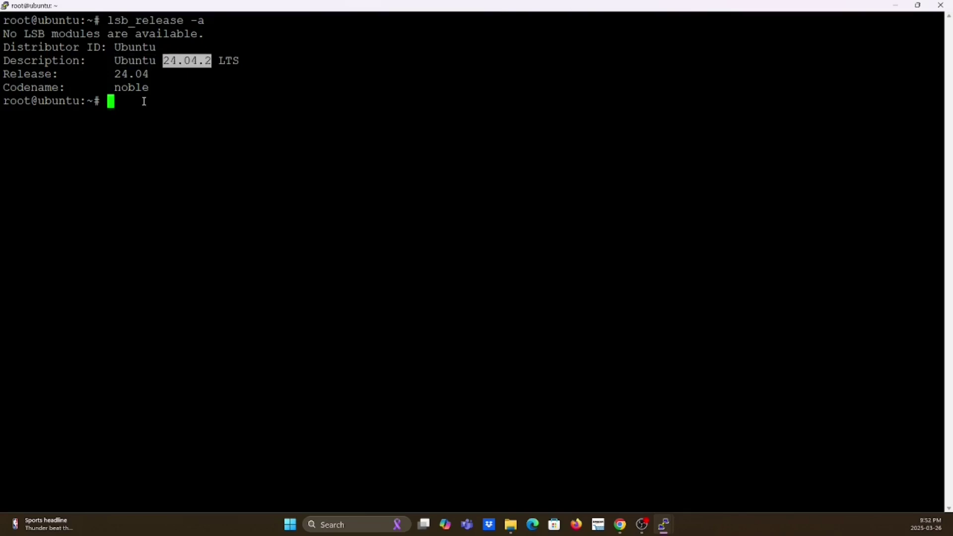
pyautogui.doubleClick(131, 74)
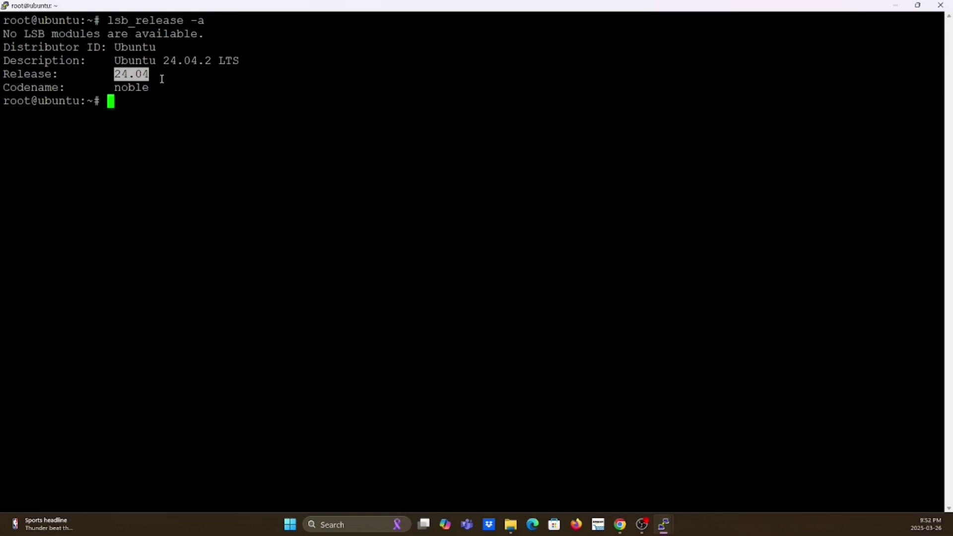
pyautogui.write('sudo apt-get update')
pyautogui.press('Return')
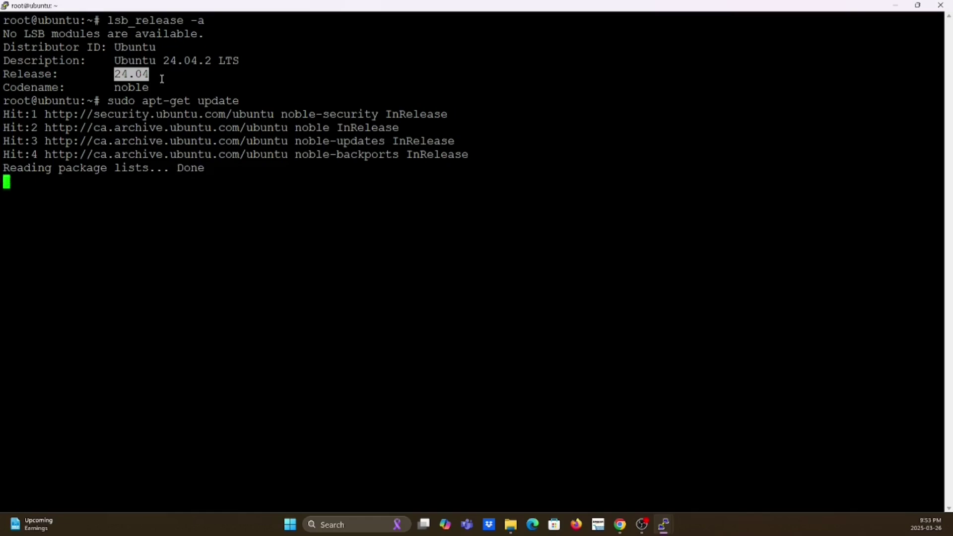
pyautogui.write('sudo apt-get install libusb-1.0-0-dev')
pyautogui.press('Return')
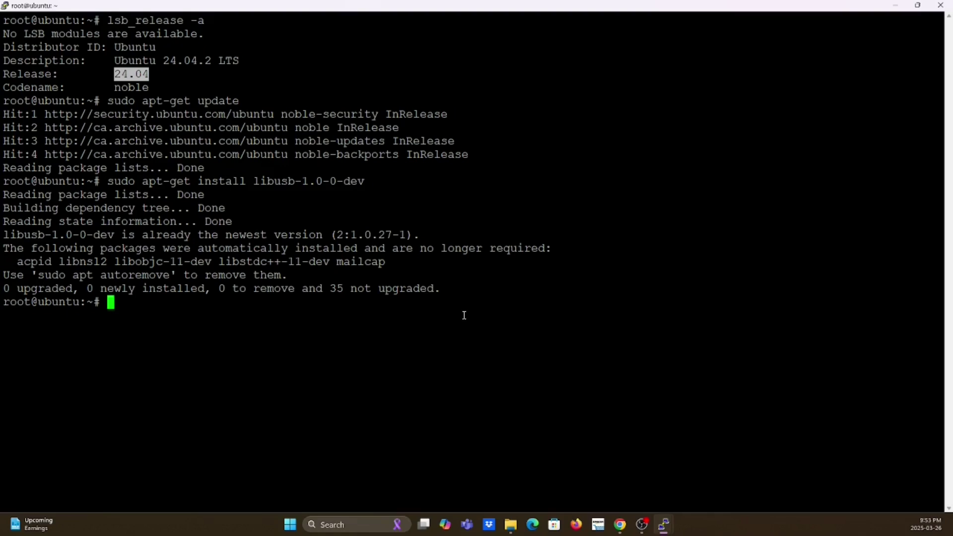
pyautogui.write('cd /usr/include/libusb-1.0')
# List /usr/include/libusb-1.0 and mark the libusb.h header
pyautogui.press('Return')
pyautogui.write('ls -l')
pyautogui.press('Return')
pyautogui.moveTo(296, 342); pyautogui.dragTo(351, 341)
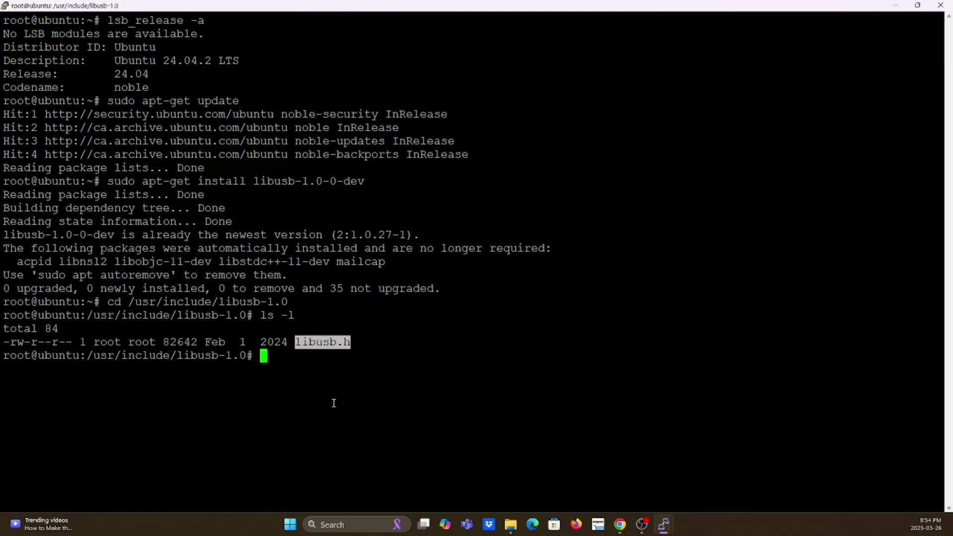
pyautogui.write('cd /lib/x86*')
# List the libusb files in /lib/x86*, noting libusb-1.0.so and libusb-1.0.a
pyautogui.press('Return')
pyautogui.write('ls -l libusb*')
pyautogui.press('Return')
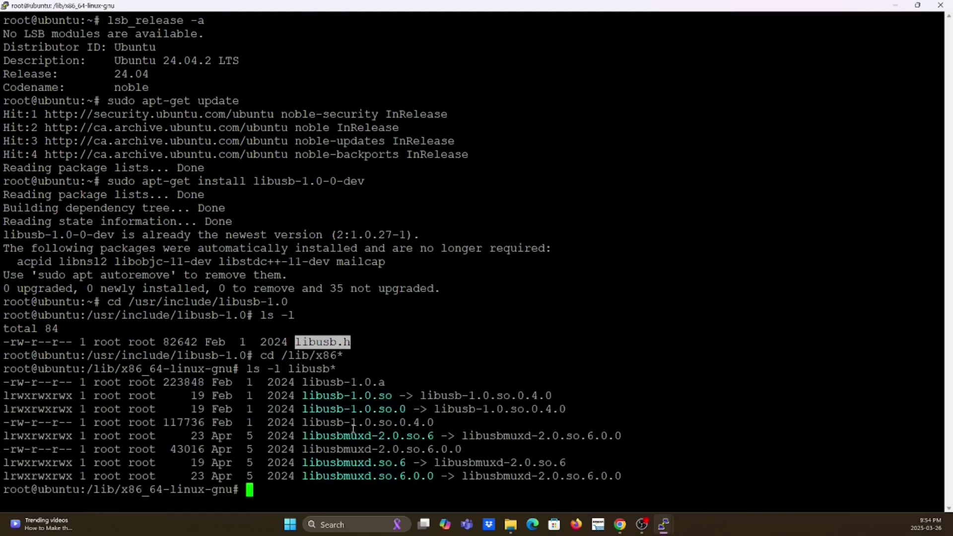
pyautogui.doubleClick(347, 396)
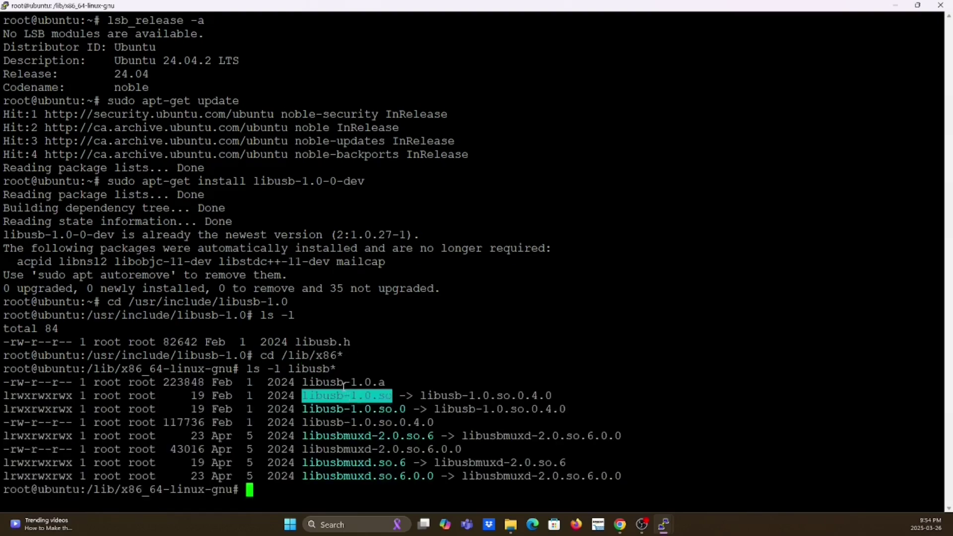
pyautogui.doubleClick(344, 382)
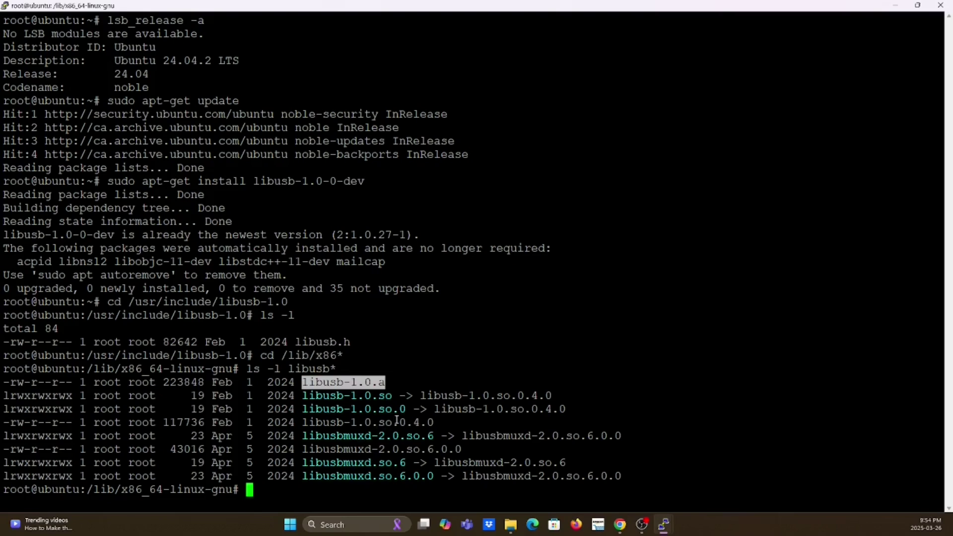
pyautogui.doubleClick(378, 397)
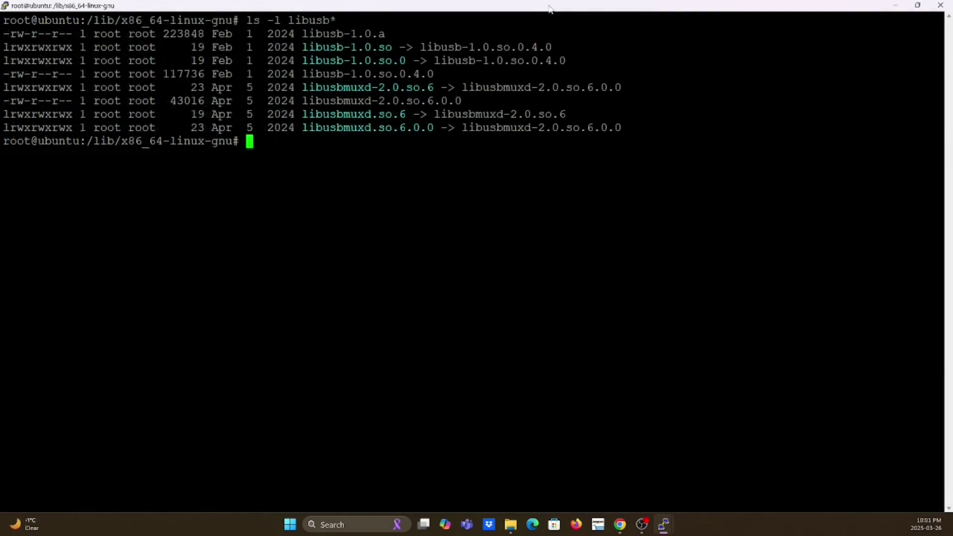
pyautogui.write('nm -gDC')
# List the exported symbols of libusb-1.0.so with nm -gDC
pyautogui.doubleClick(346, 47)
pyautogui.rightClick(512, 175)
pyautogui.press('Return')
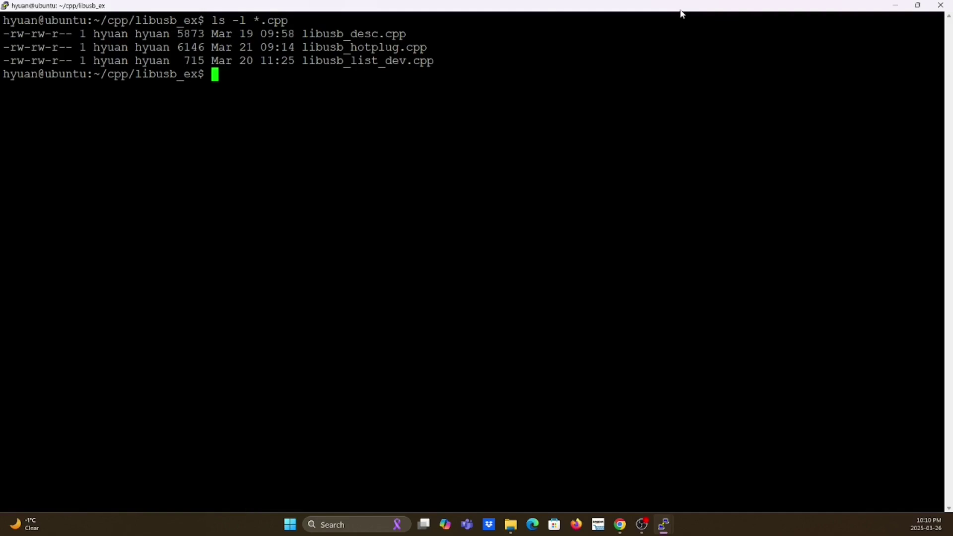
pyautogui.write('vi')
# Open libusb_list_dev.cpp in vi, using the name from the *.cpp listing
pyautogui.moveTo(302, 61); pyautogui.dragTo(435, 61)
pyautogui.rightClick(436, 75)
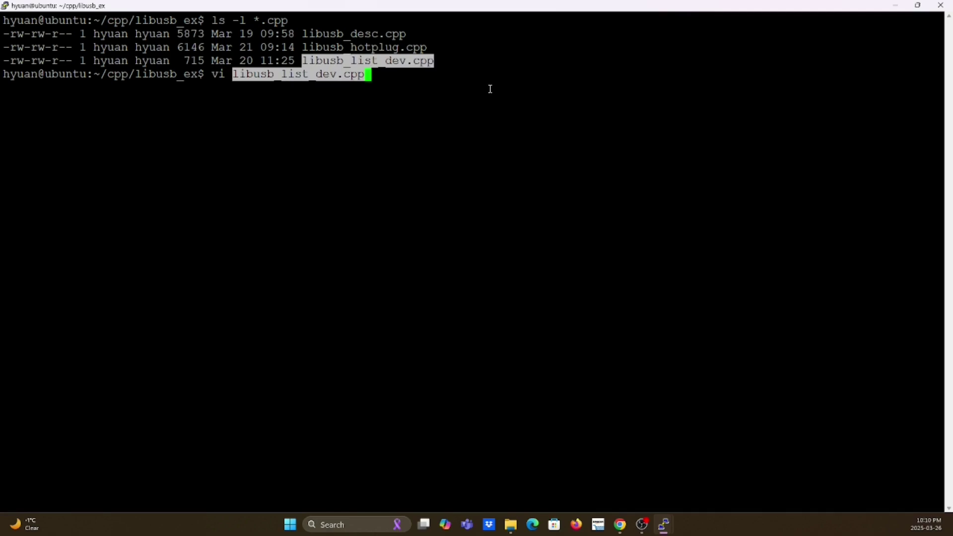
pyautogui.press('Return')
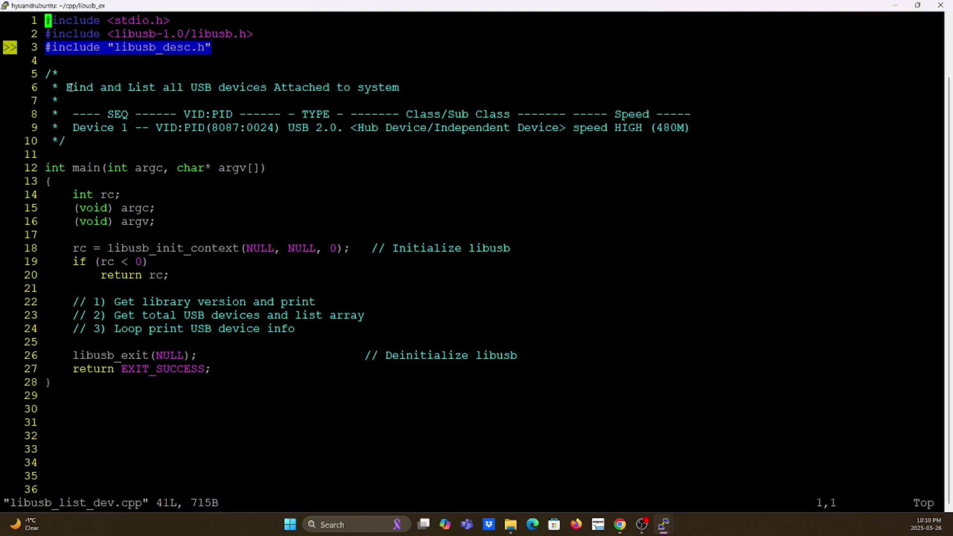
# Mark the description comment and sample output fields: number, VID, PID, USB version, hub type, class
pyautogui.moveTo(66, 88); pyautogui.dragTo(399, 87)
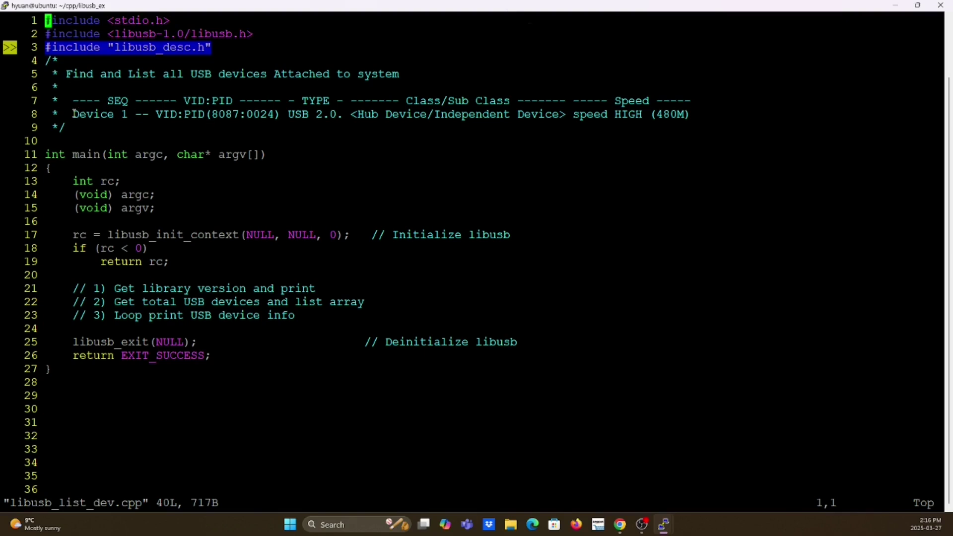
pyautogui.moveTo(73, 115); pyautogui.dragTo(133, 115)
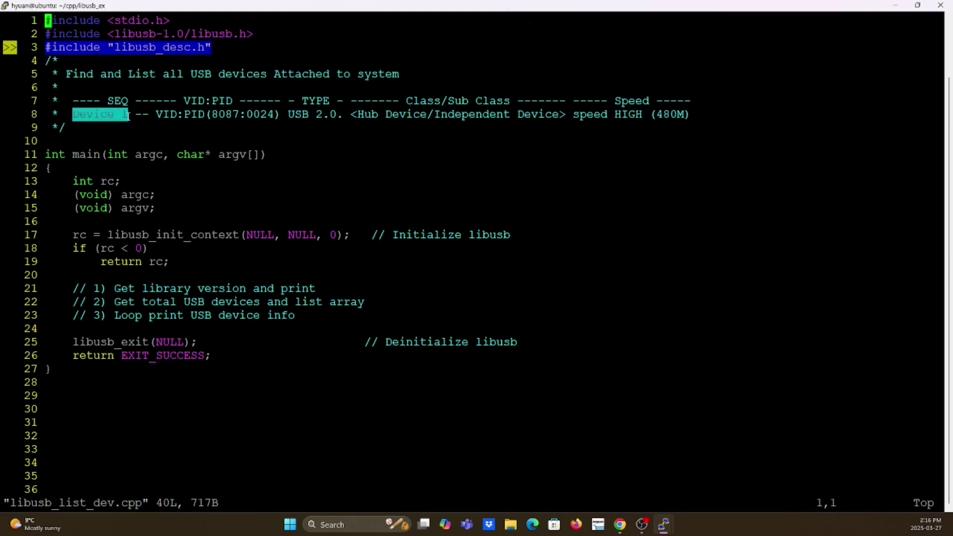
pyautogui.doubleClick(164, 115)
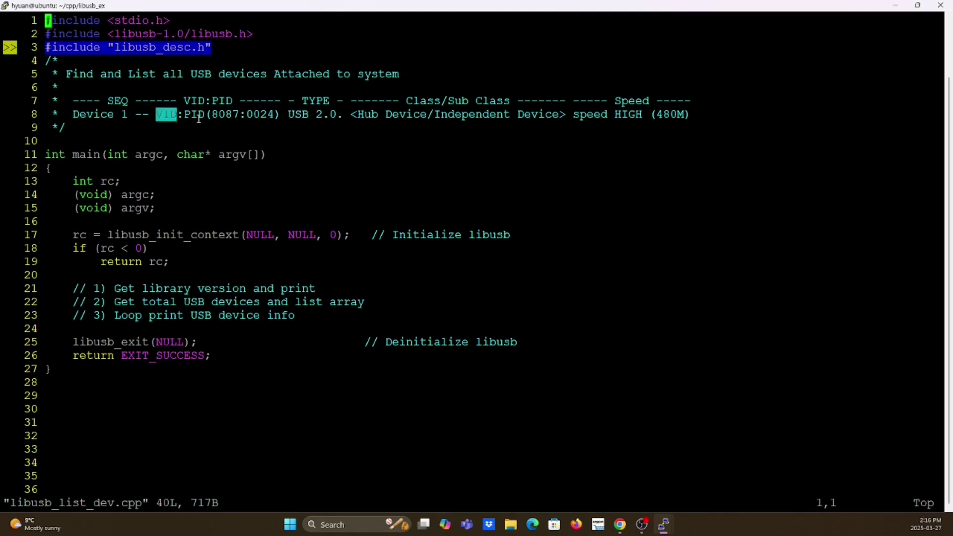
pyautogui.doubleClick(195, 116)
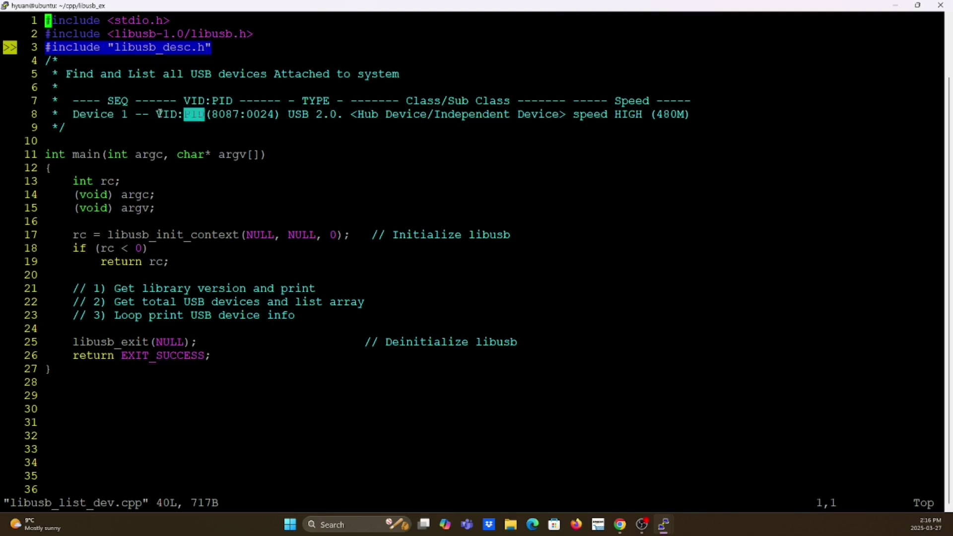
pyautogui.doubleClick(195, 115)
pyautogui.moveTo(288, 114); pyautogui.dragTo(335, 115)
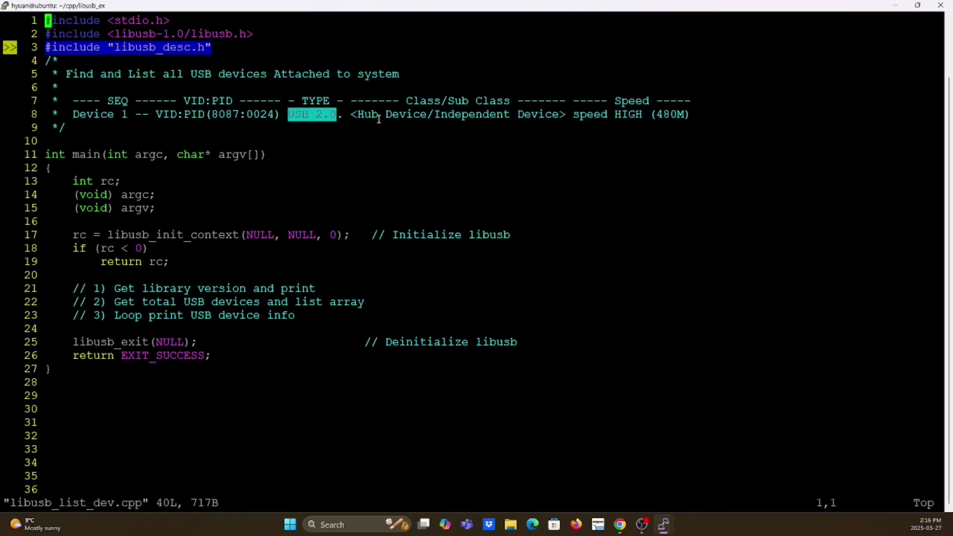
pyautogui.moveTo(358, 116); pyautogui.dragTo(427, 116)
pyautogui.doubleClick(452, 114)
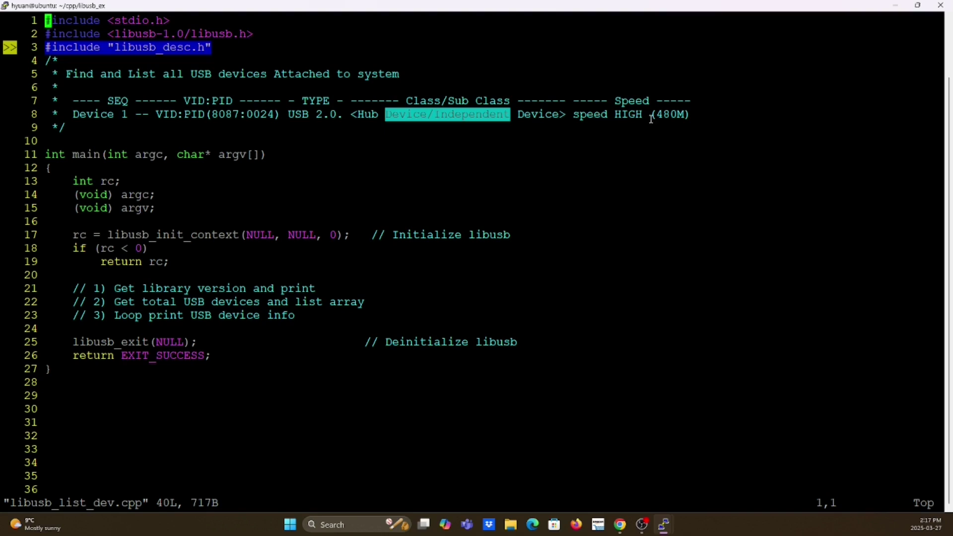
# Mark the libusb-1.0/libusb.h and libusb_desc.h includes and the Class/Sub Class and Speed headings
pyautogui.doubleClick(224, 36)
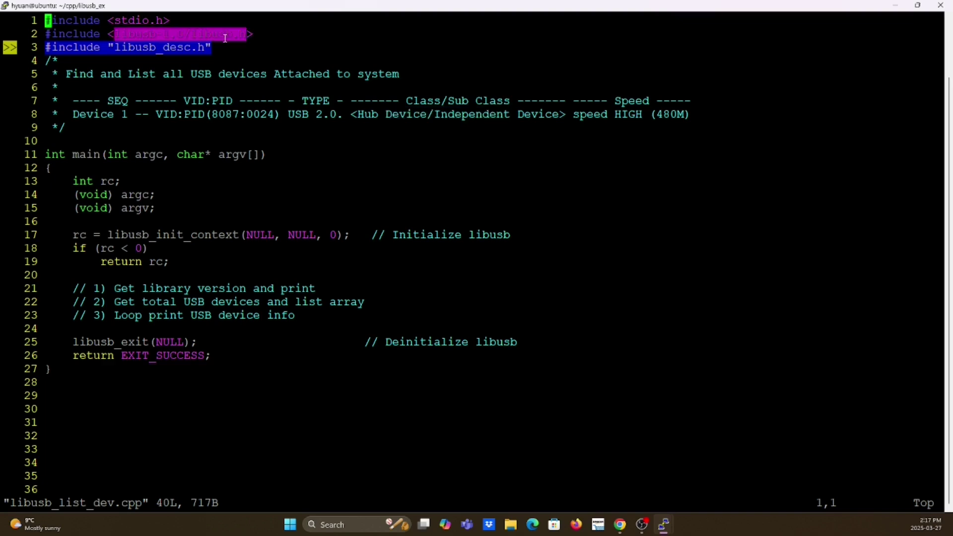
pyautogui.doubleClick(184, 50)
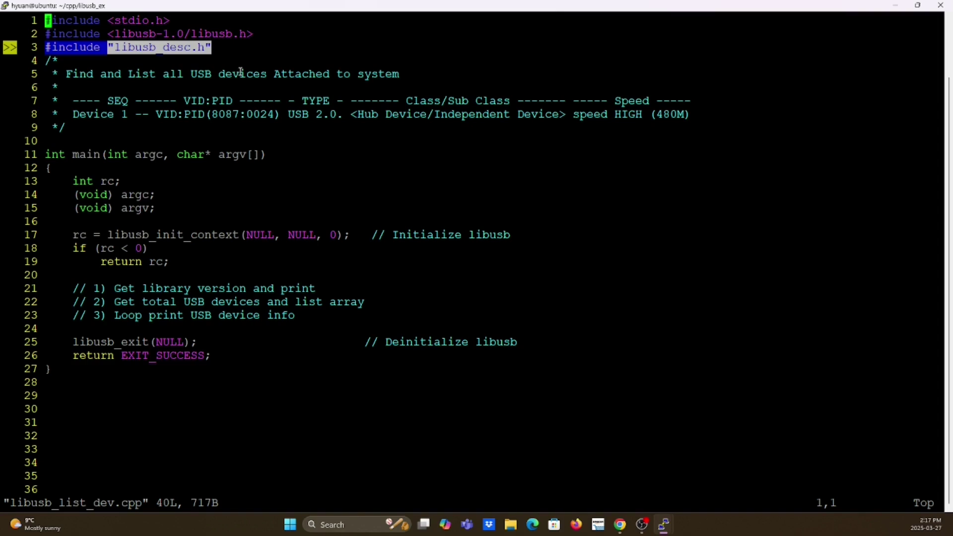
pyautogui.doubleClick(420, 103)
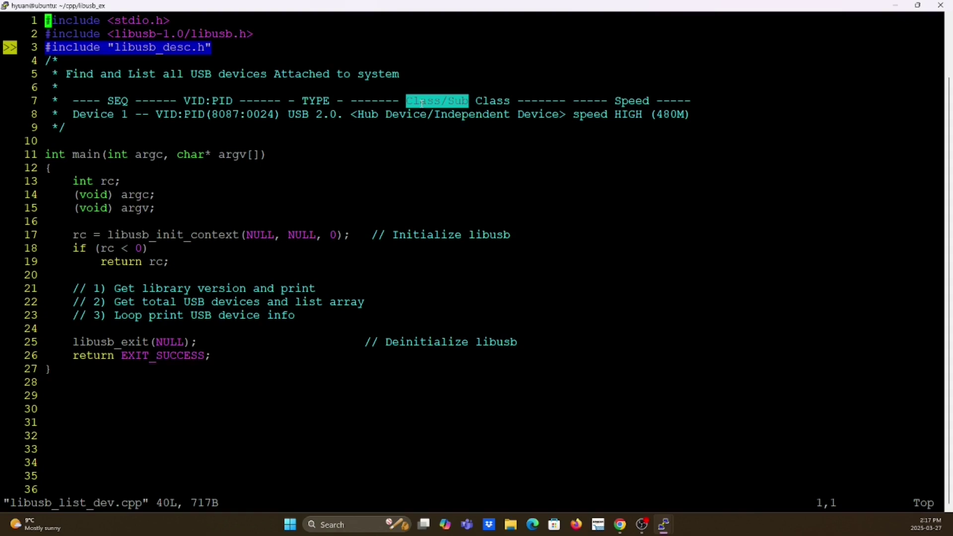
pyautogui.doubleClick(638, 103)
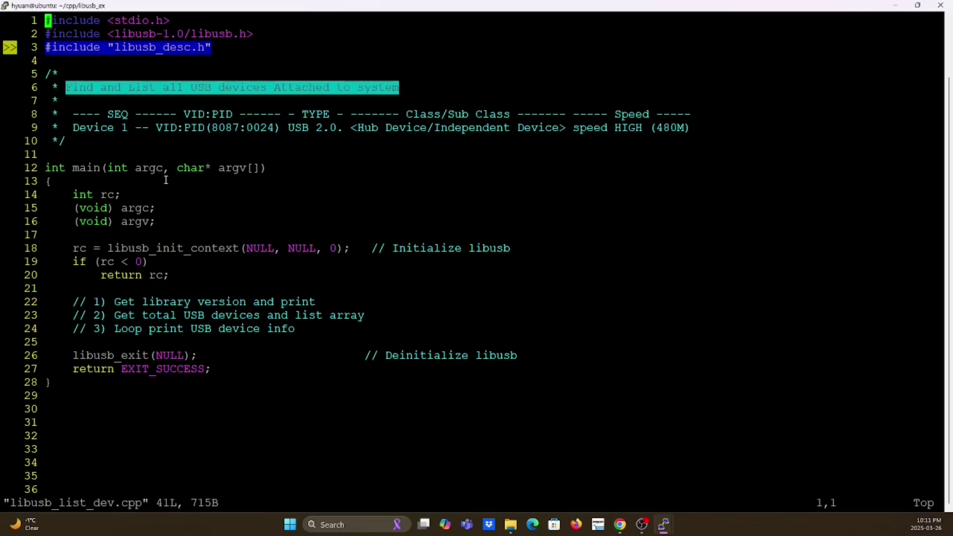
pyautogui.doubleClick(170, 247)
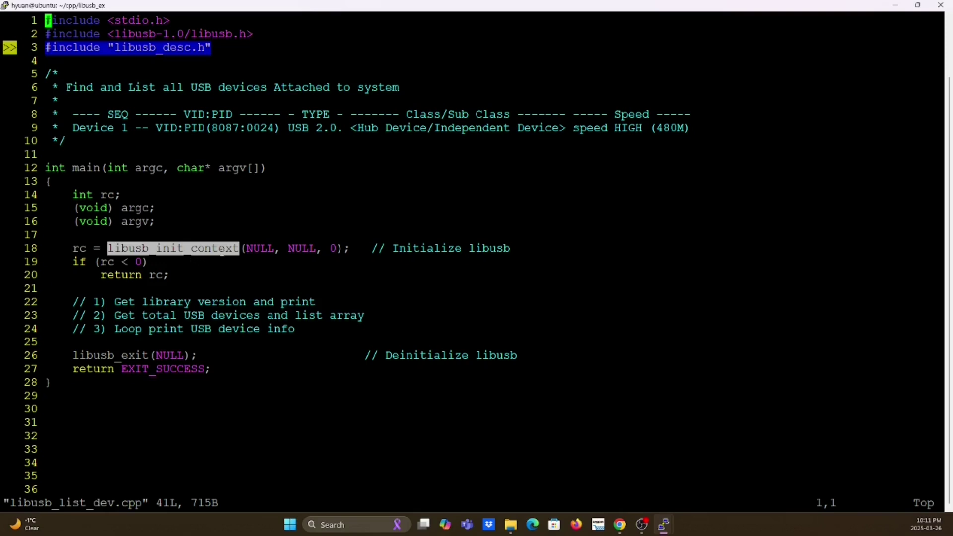
pyautogui.doubleClick(413, 248)
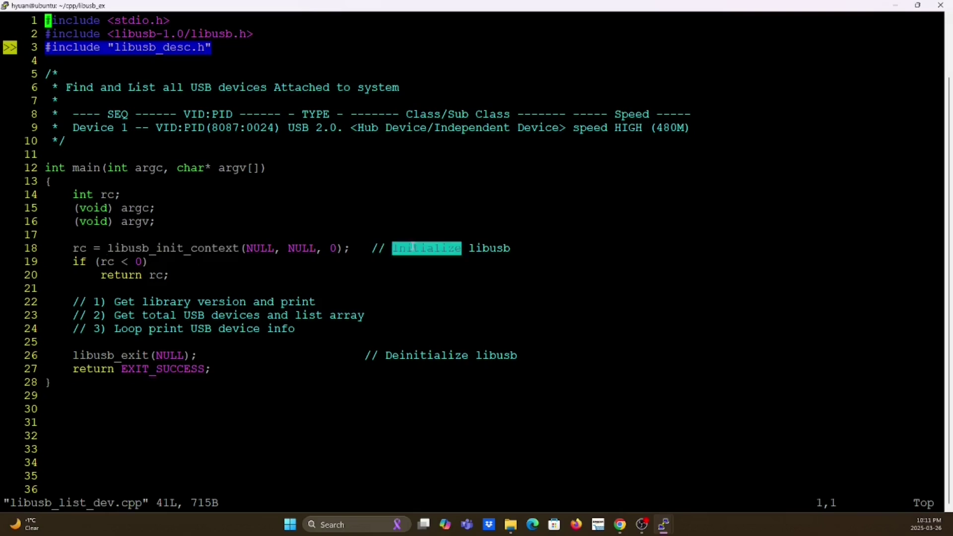
pyautogui.click(499, 249)
pyautogui.doubleClick(498, 249)
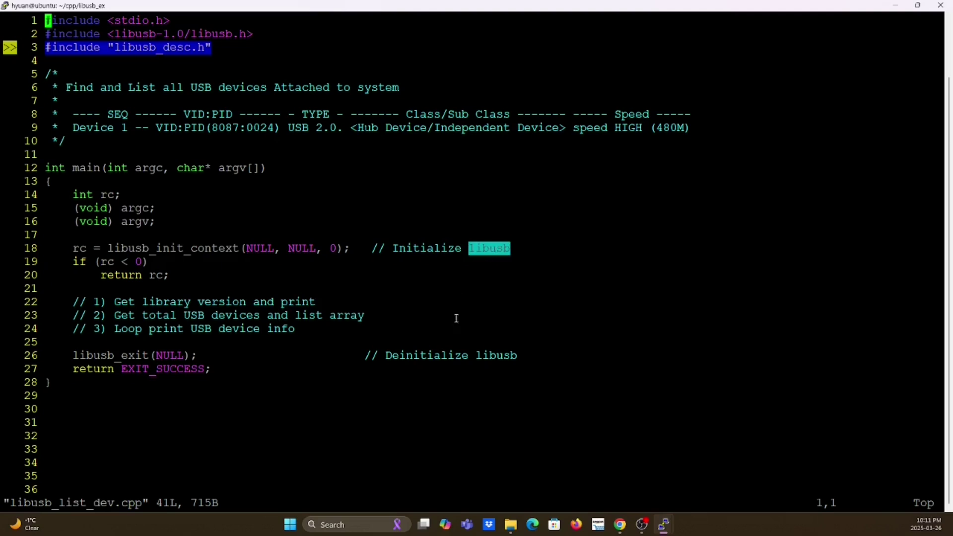
pyautogui.doubleClick(104, 357)
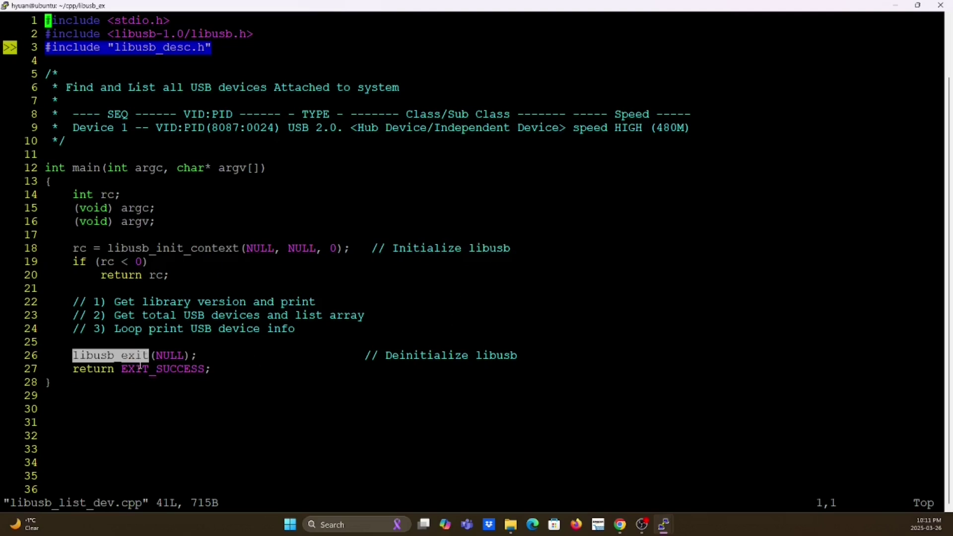
pyautogui.doubleClick(429, 356)
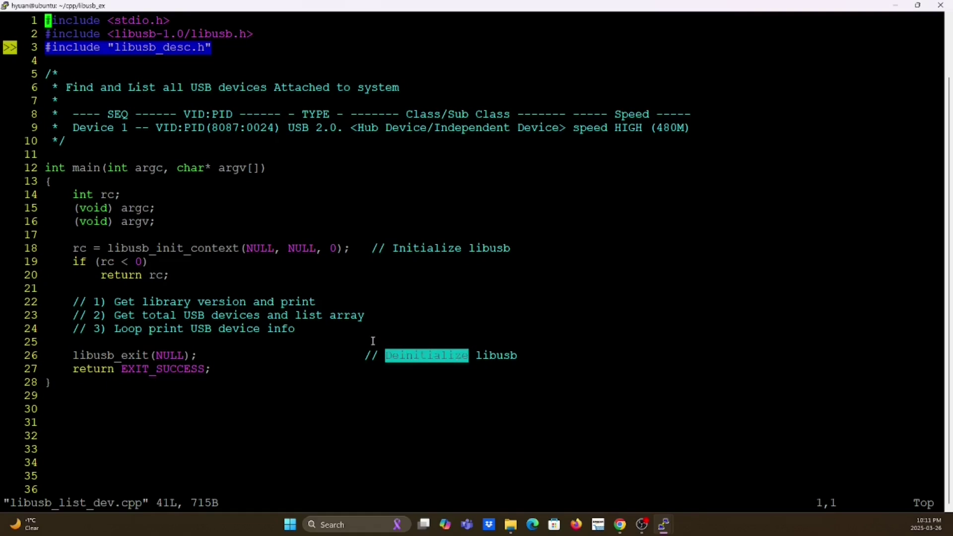
pyautogui.doubleClick(190, 249)
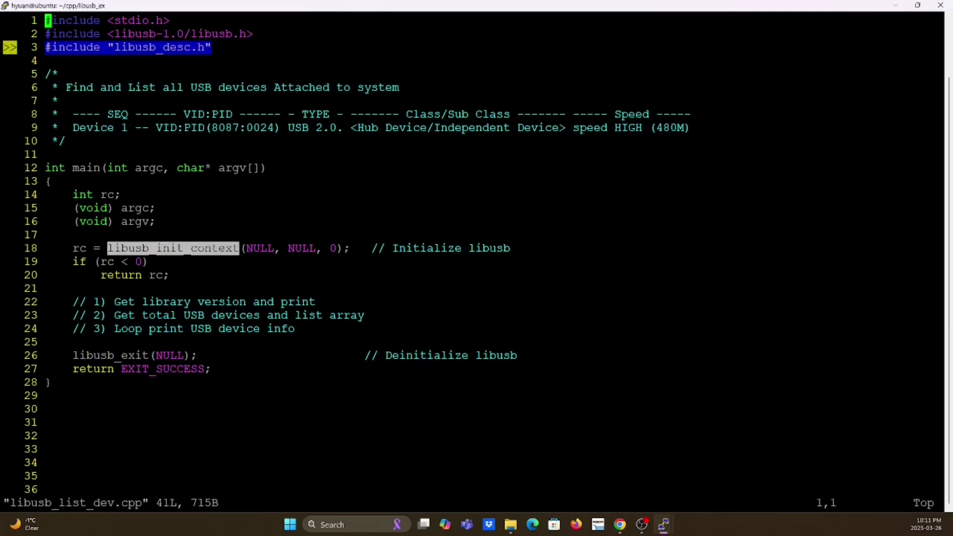
pyautogui.doubleClick(126, 356)
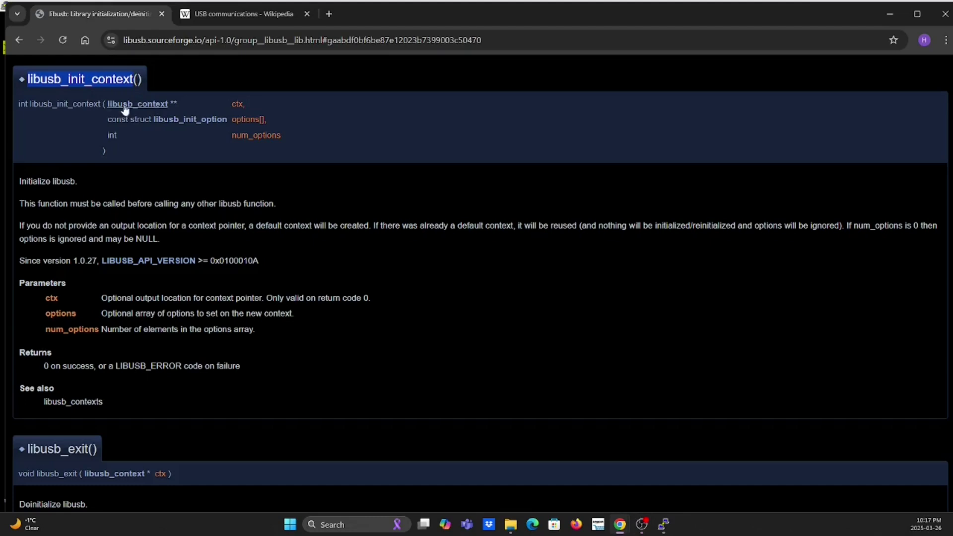
pyautogui.moveTo(19, 181); pyautogui.dragTo(73, 181)
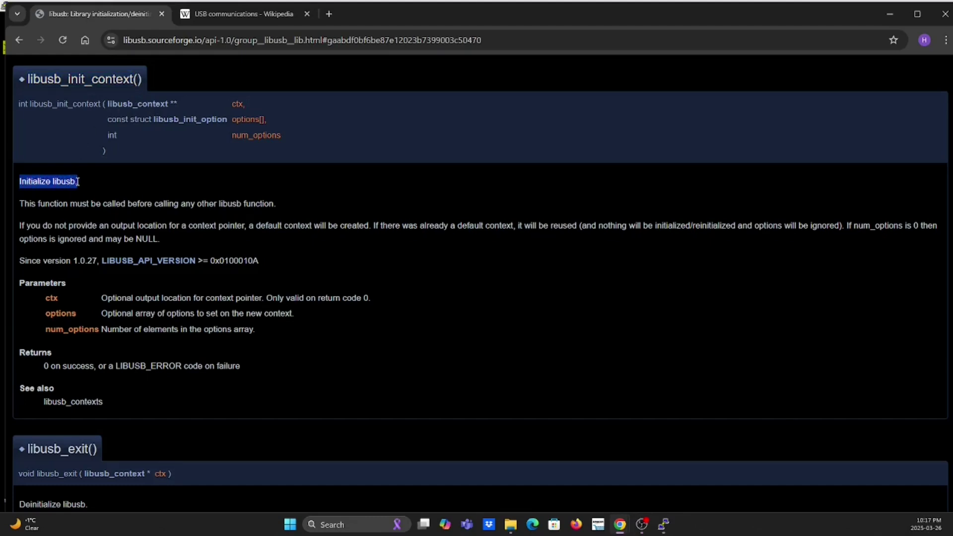
pyautogui.moveTo(19, 204); pyautogui.dragTo(265, 208)
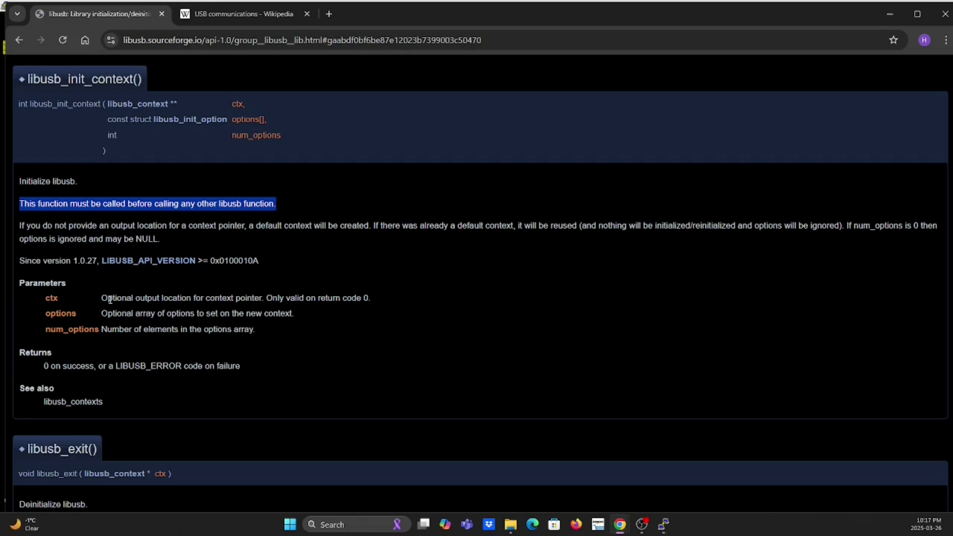
pyautogui.moveTo(102, 299); pyautogui.dragTo(170, 299)
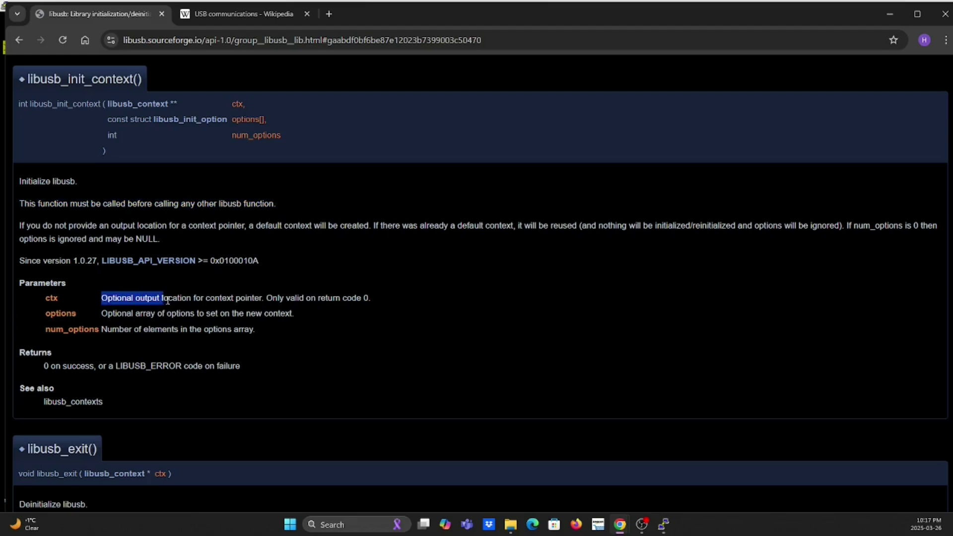
pyautogui.moveTo(170, 300); pyautogui.dragTo(261, 300)
pyautogui.moveTo(103, 313); pyautogui.dragTo(268, 319)
pyautogui.moveTo(107, 328); pyautogui.dragTo(157, 332)
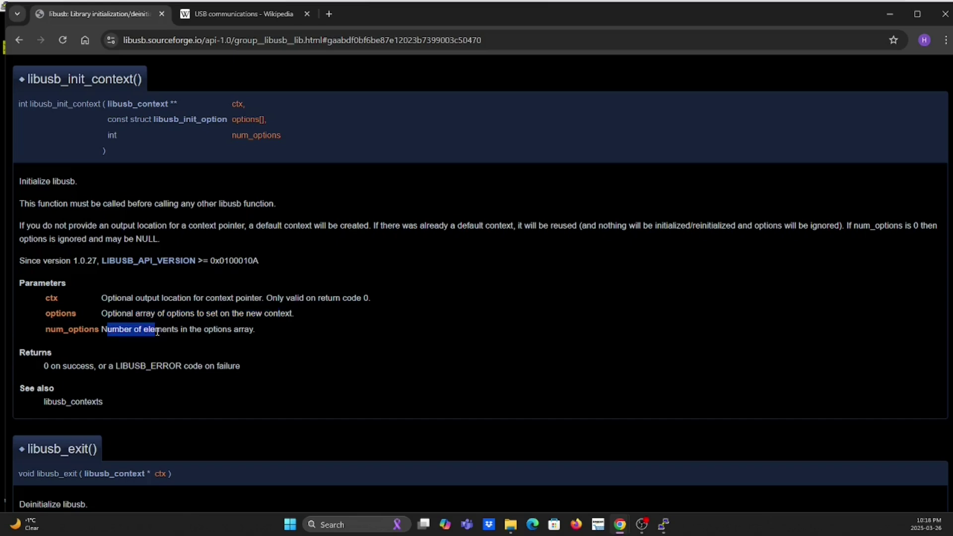
pyautogui.moveTo(848, 227)
pyautogui.mouseDown()
pyautogui.moveTo(906, 234)
pyautogui.moveTo(929, 223)
pyautogui.mouseUp()
pyautogui.scroll(-2, 38, 358)
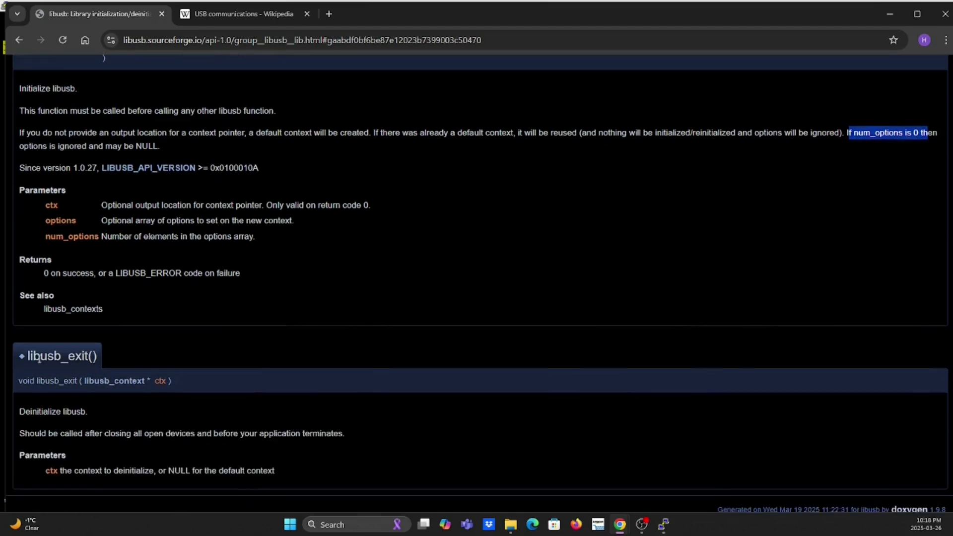
pyautogui.click(47, 357)
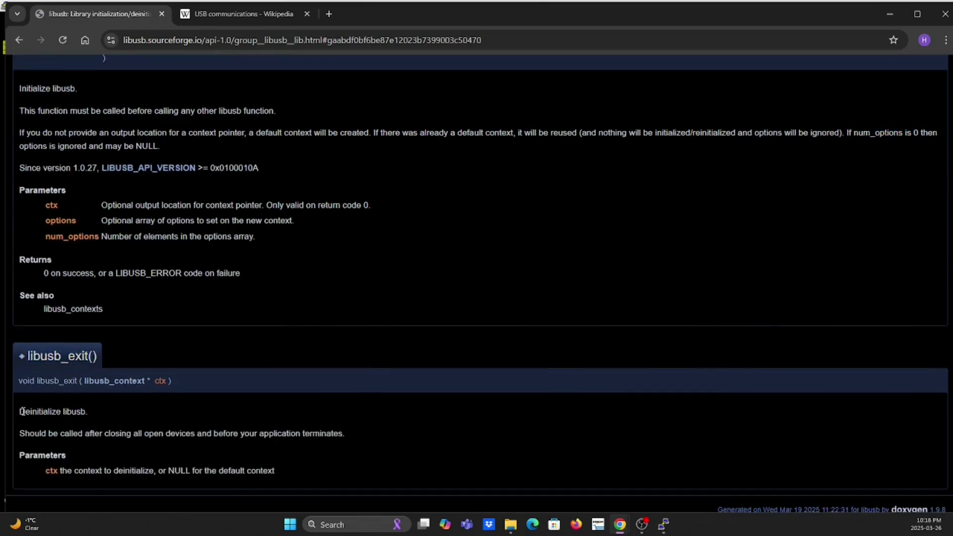
pyautogui.moveTo(20, 410); pyautogui.dragTo(81, 416)
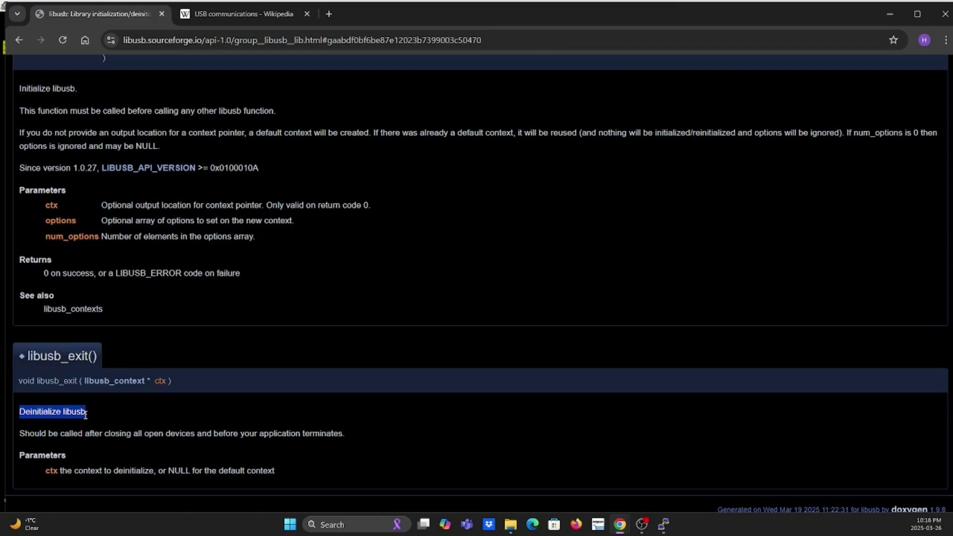
pyautogui.moveTo(25, 433); pyautogui.dragTo(198, 438)
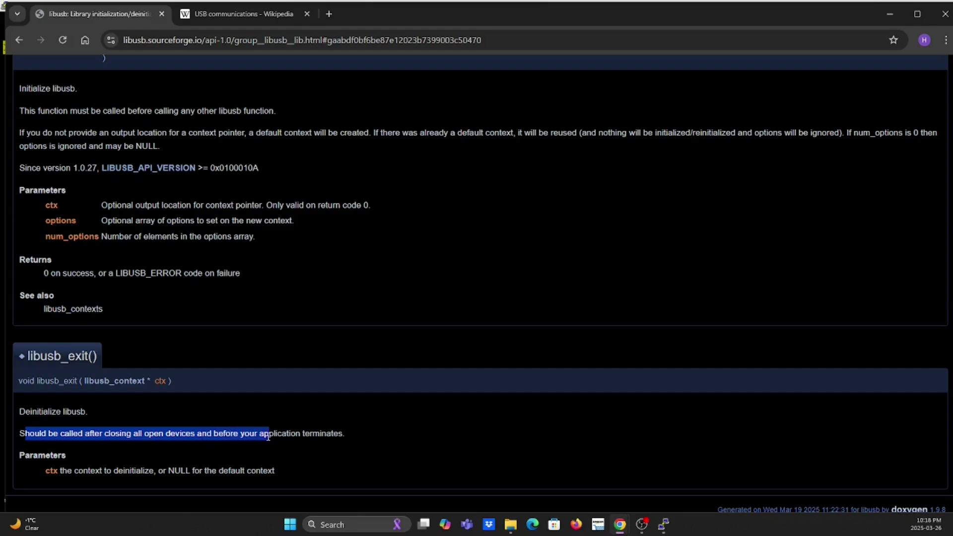
pyautogui.moveTo(197, 438); pyautogui.dragTo(336, 446)
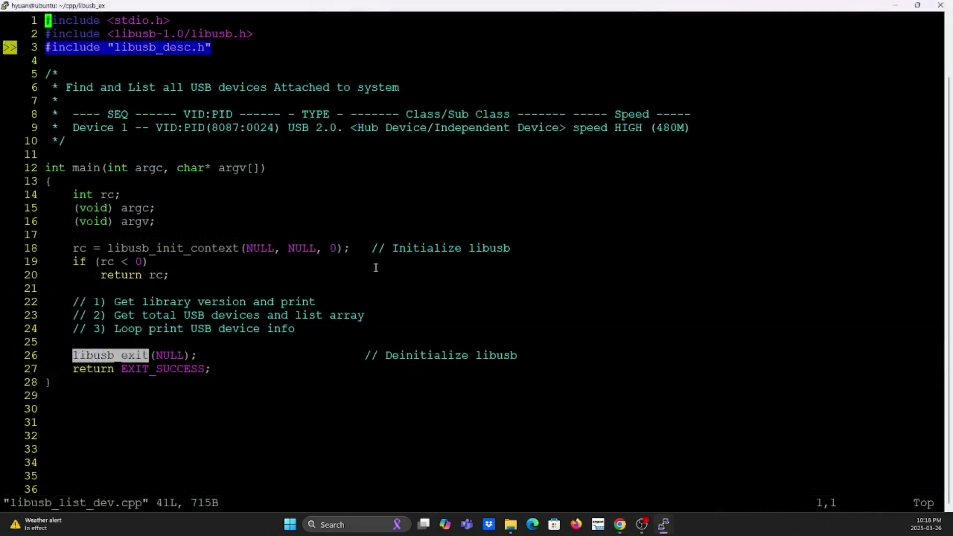
pyautogui.click(261, 251)
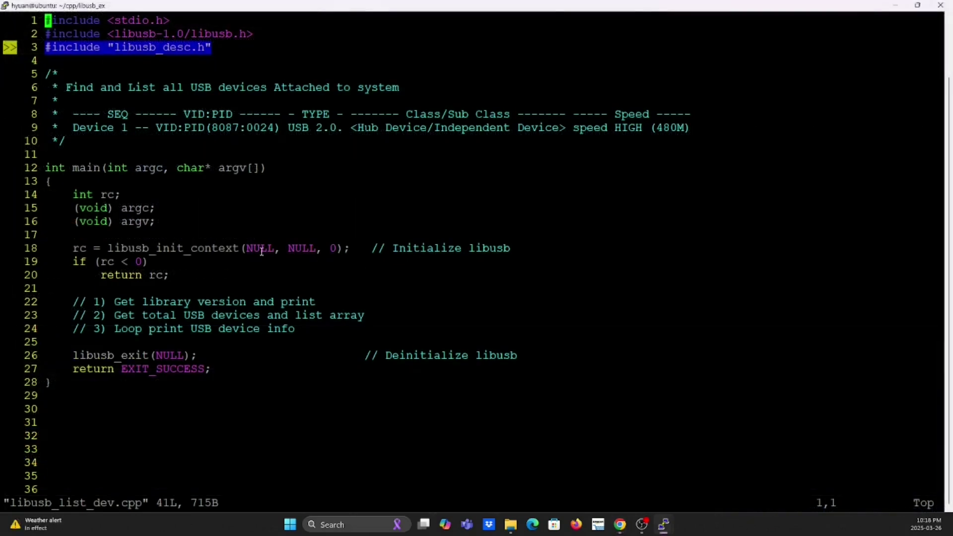
pyautogui.doubleClick(261, 251)
pyautogui.doubleClick(300, 249)
pyautogui.doubleClick(334, 249)
pyautogui.doubleClick(139, 355)
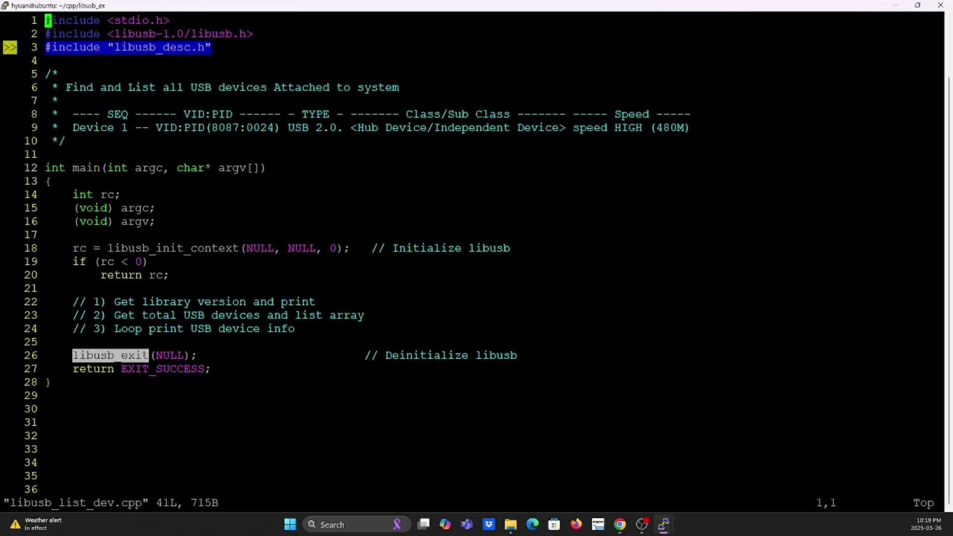
pyautogui.doubleClick(170, 355)
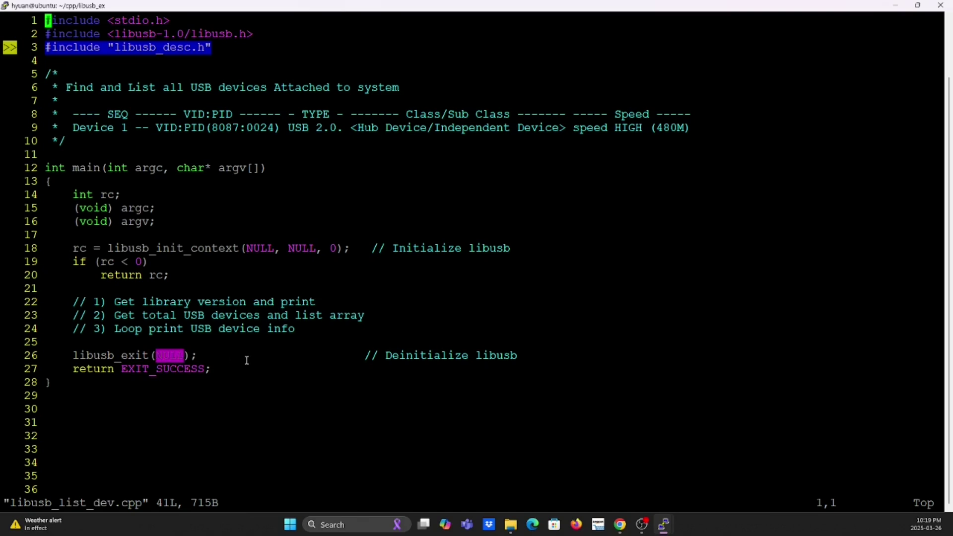
# Below line 22, add a libusb_version declaration, a libusb_get_version() call and a multi-line version printf
pyautogui.press('Down')
pyautogui.press('Down')
pyautogui.press('Down')
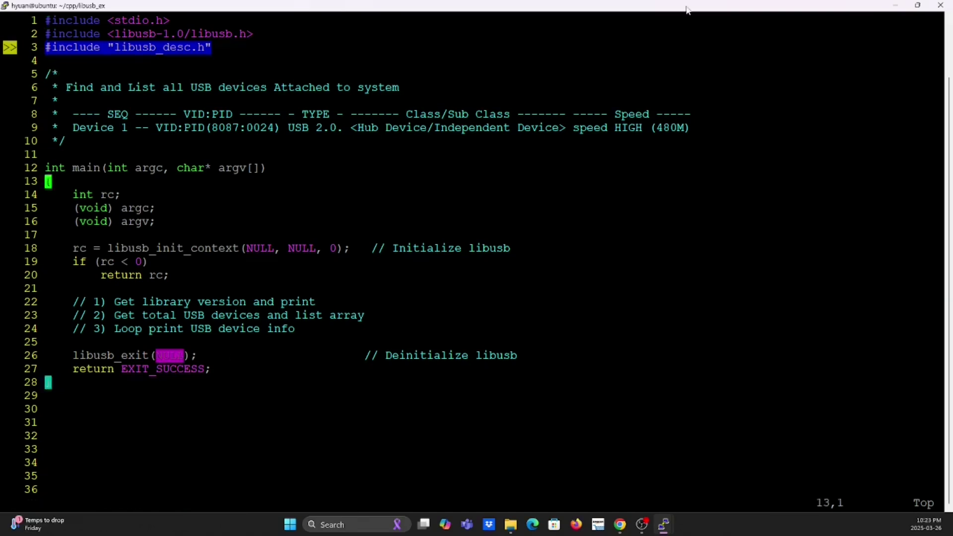
pyautogui.press('Down')
pyautogui.press('Down')
pyautogui.press('Down')
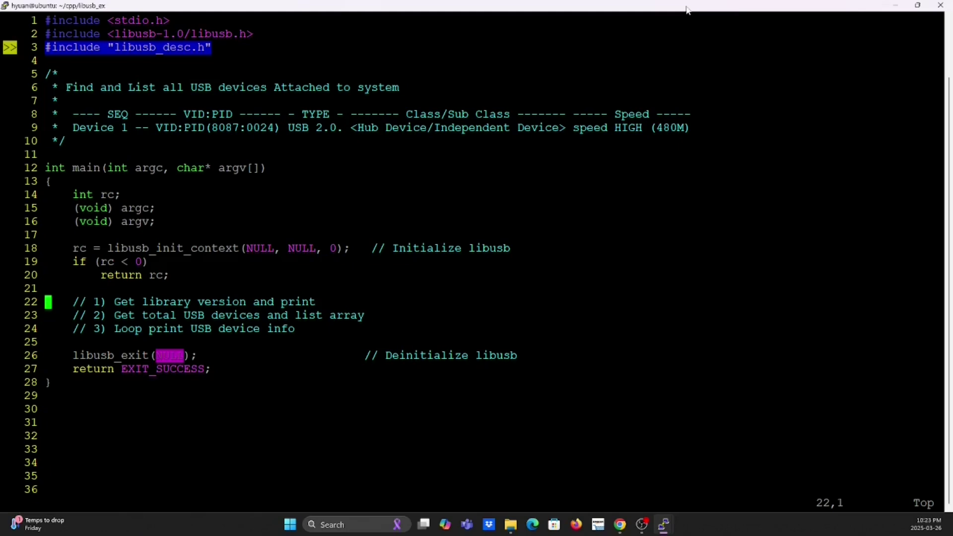
pyautogui.write('oconst struct libusb_version  *version;')
pyautogui.press('Return')
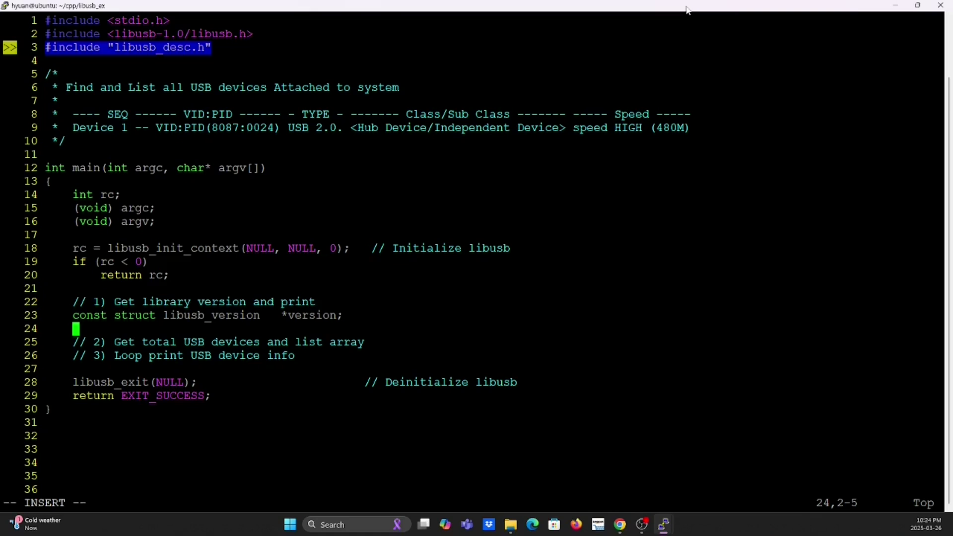
pyautogui.write('version = libusb_get_version();')
pyautogui.press('Return')
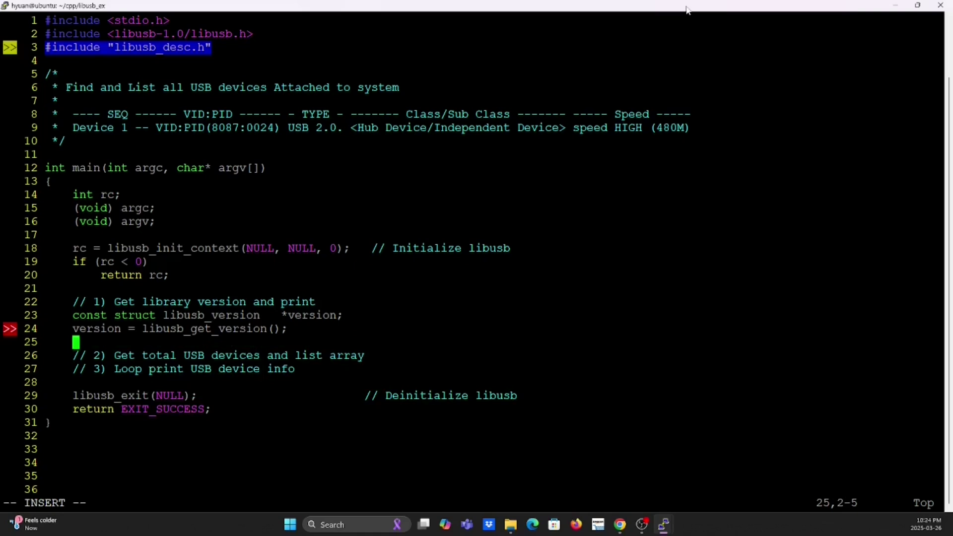
pyautogui.write('printf("--> %s v%d.%d.%d.%d\\n"')
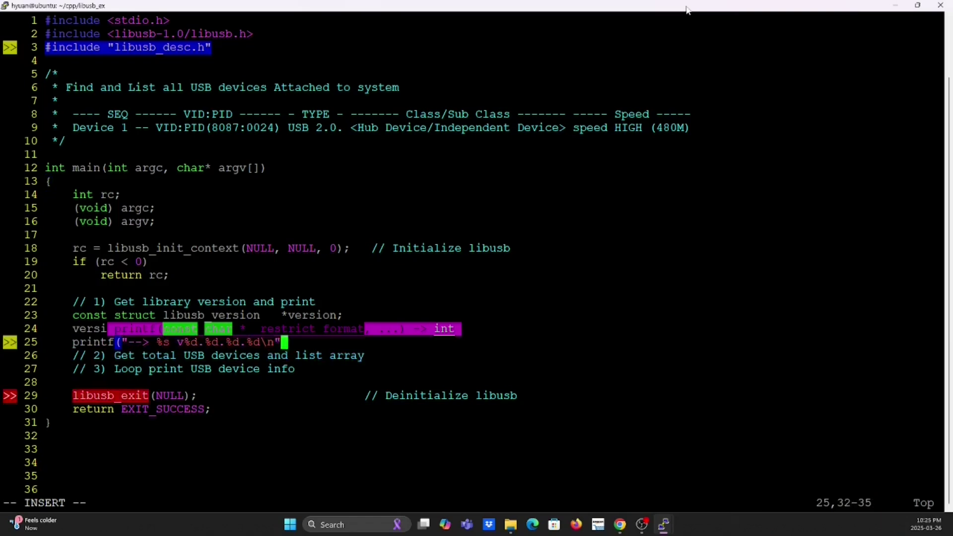
pyautogui.write(', ')
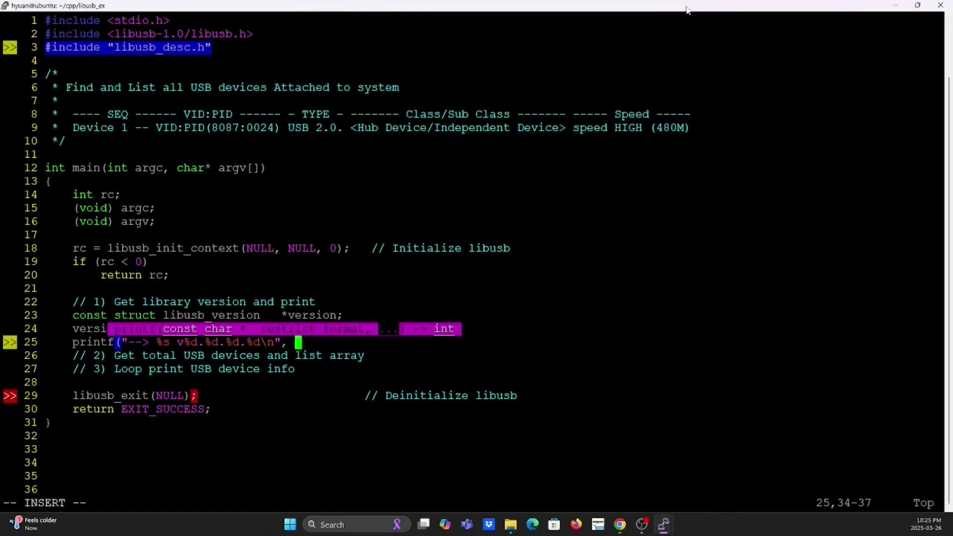
pyautogui.write('version->desc')
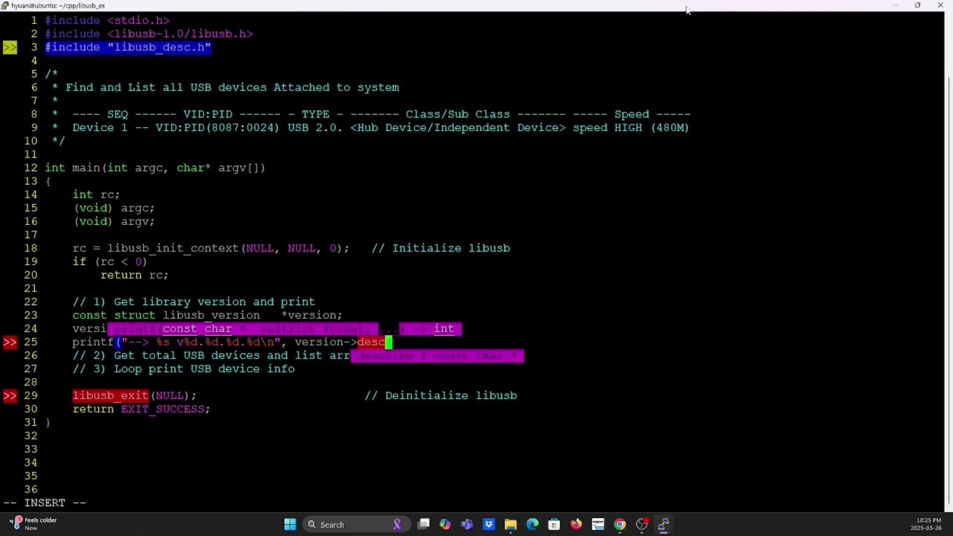
pyautogui.write('ribe, ')
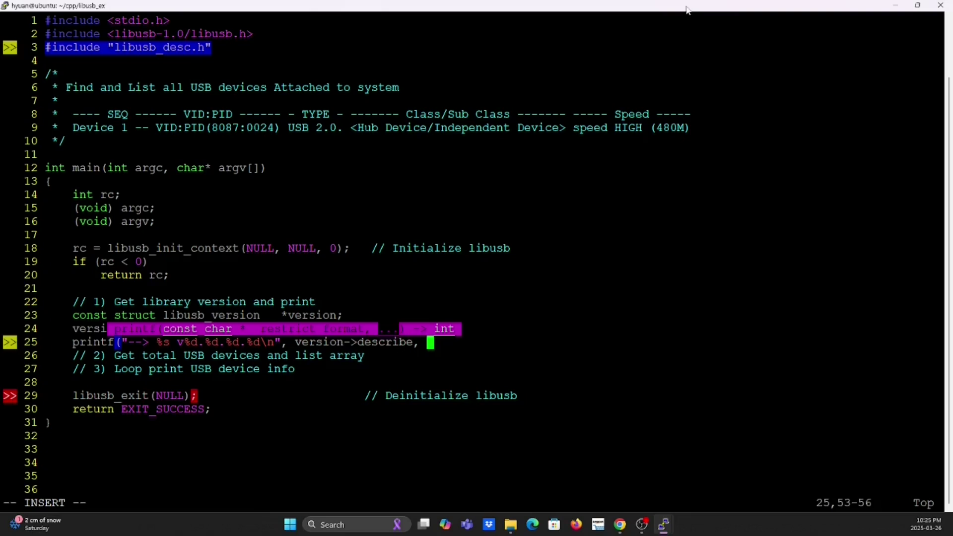
pyautogui.write('version->m')
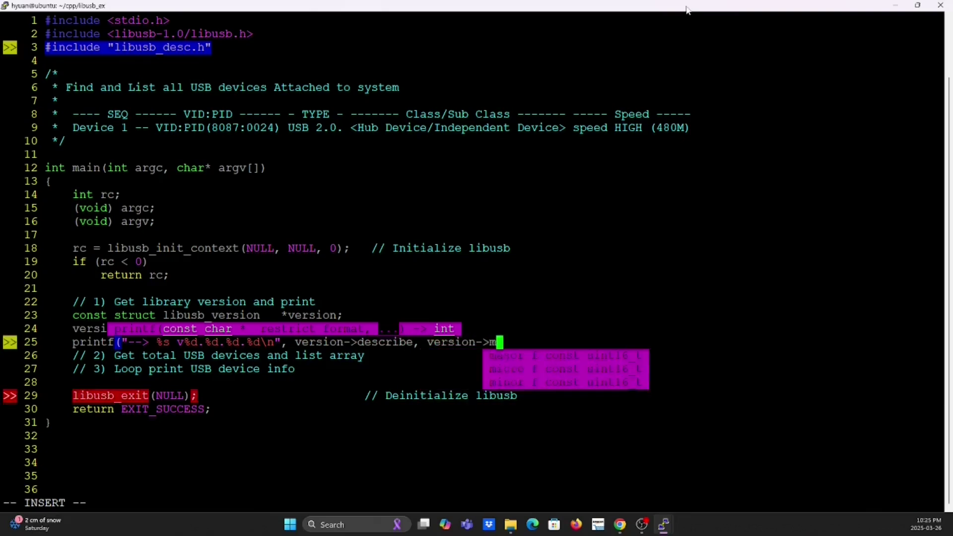
pyautogui.write('ajor, version->')
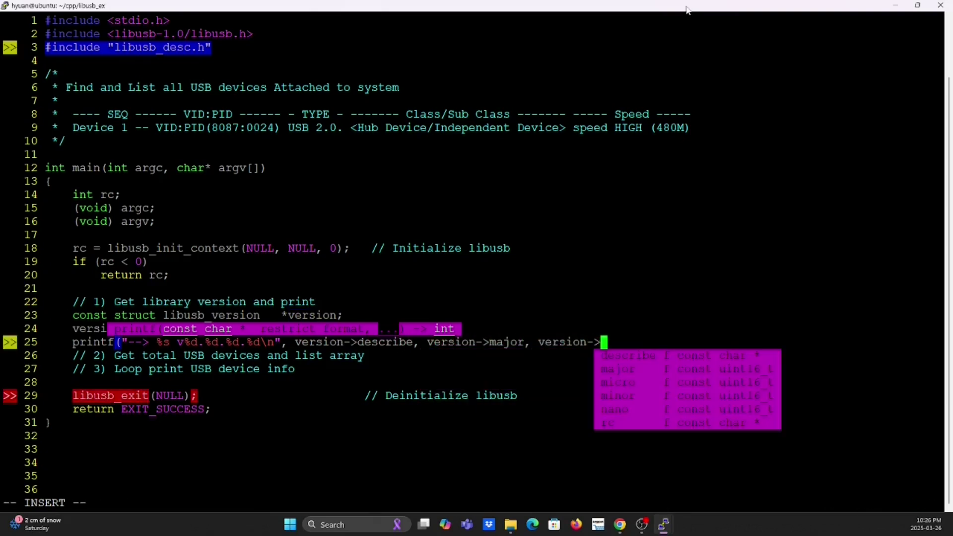
pyautogui.write('minor,')
pyautogui.press('Return')
pyautogui.write('versi')
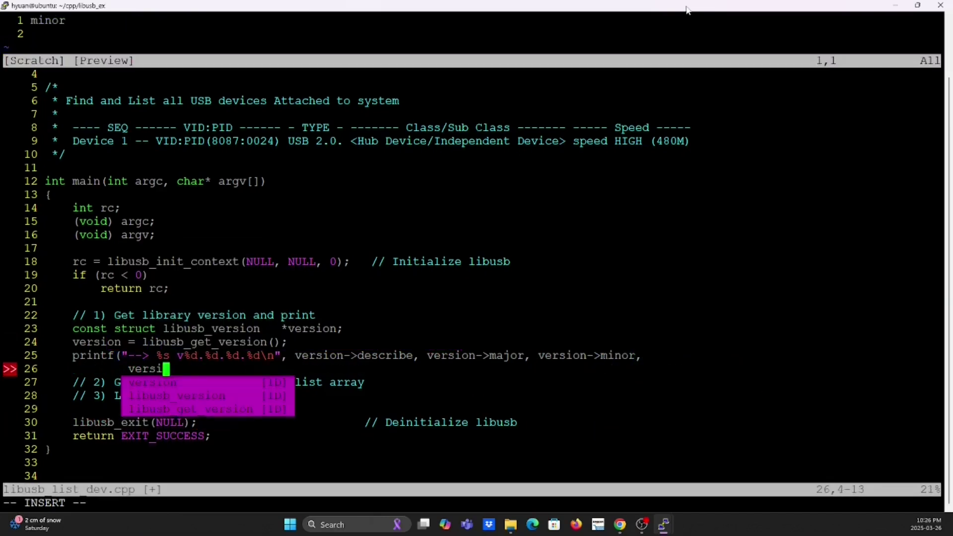
pyautogui.write('on->micro, versi')
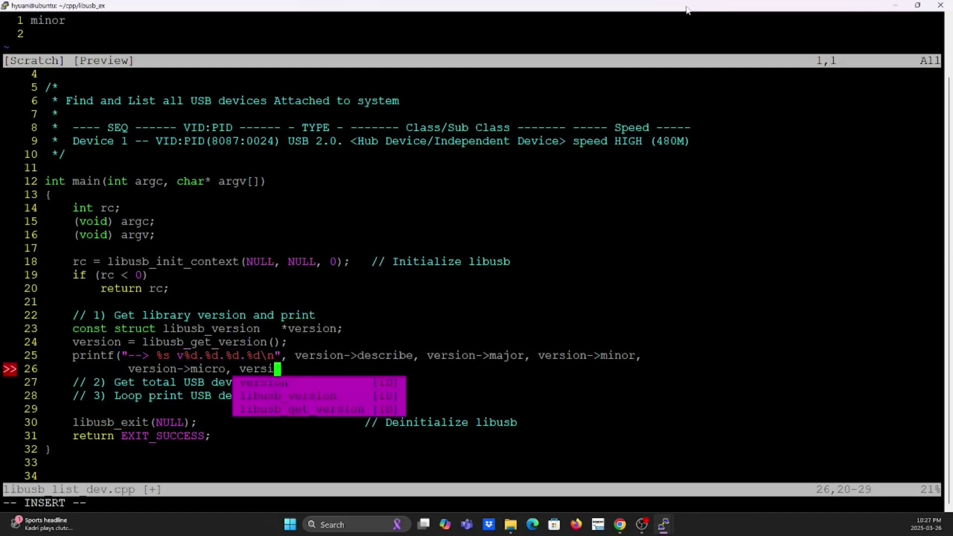
pyautogui.write('on->nano);')
pyautogui.press('Escape')
# Declare libusb_device **devs; under the second step comment
pyautogui.press('j')
pyautogui.press('o')
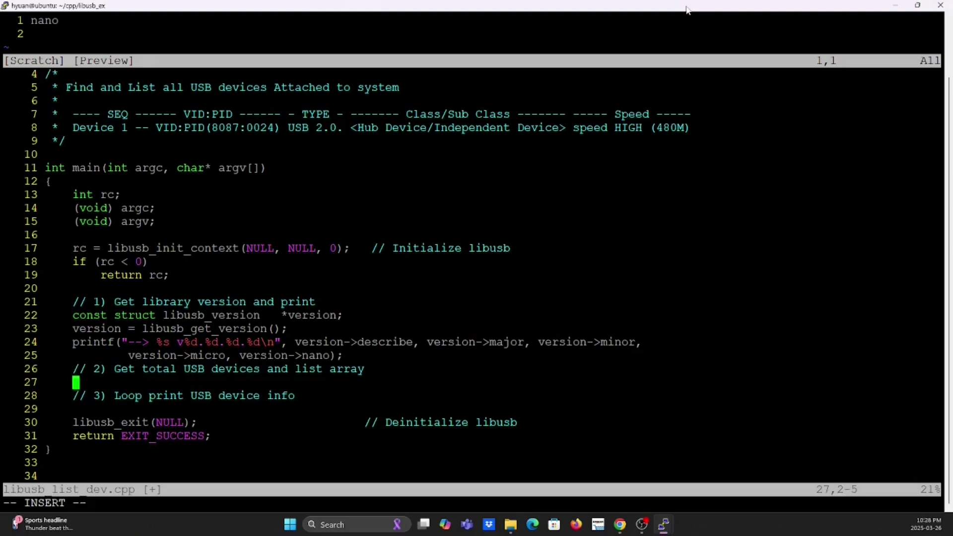
pyautogui.write('libusb_device    **devs;')
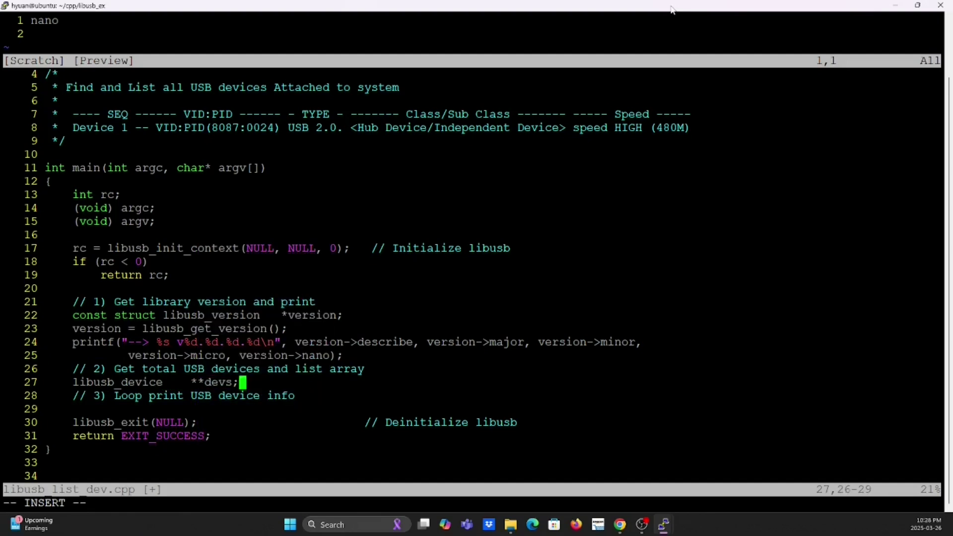
pyautogui.press('Return')
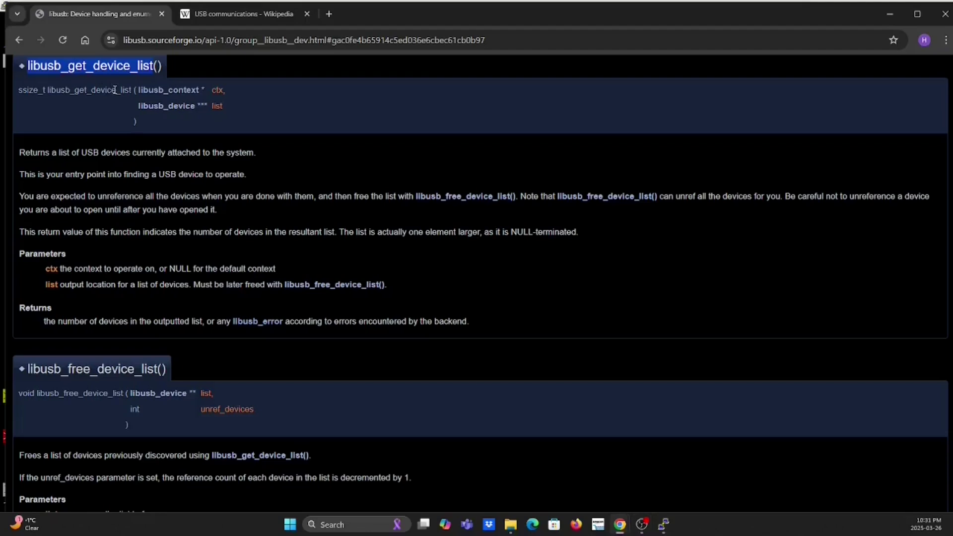
pyautogui.moveTo(19, 153); pyautogui.dragTo(256, 153)
pyautogui.tripleClick(134, 174)
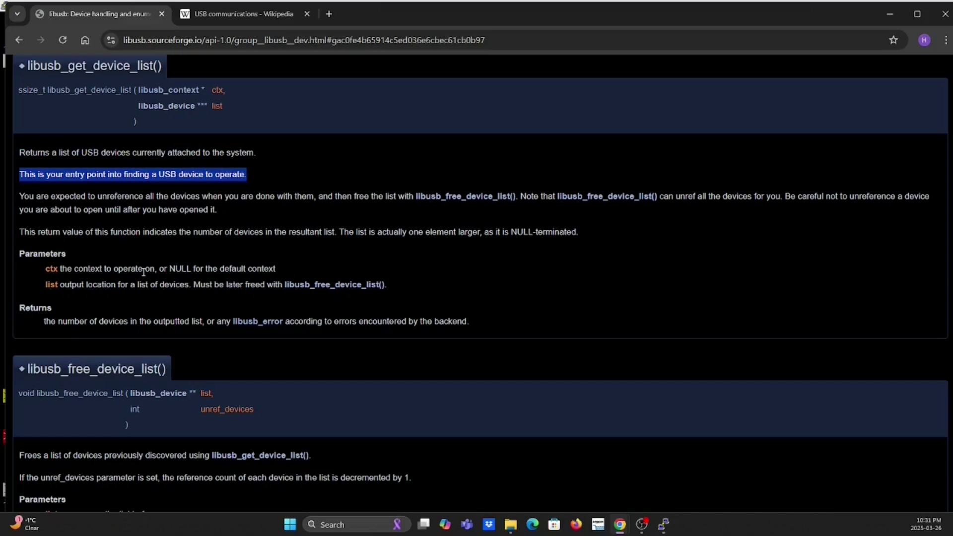
pyautogui.doubleClick(51, 269)
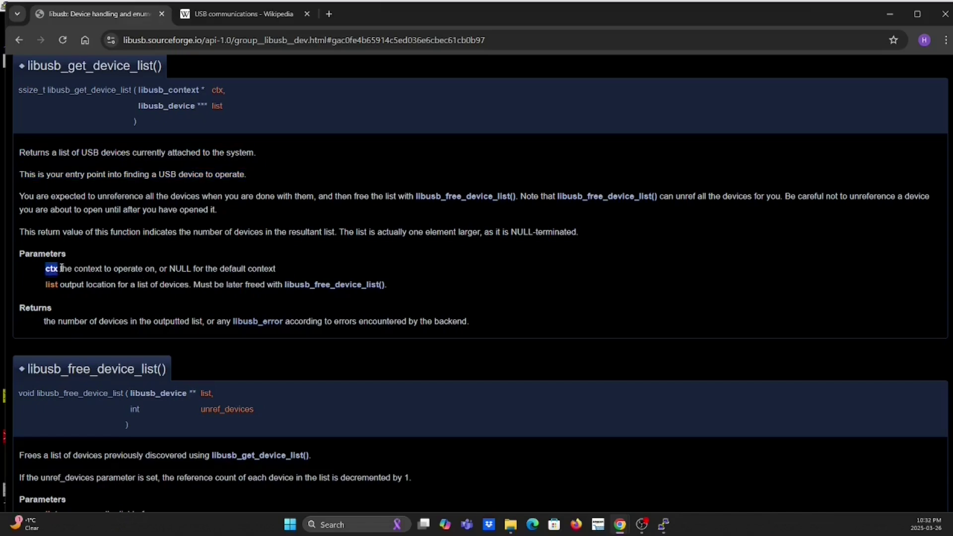
pyautogui.doubleClick(52, 285)
pyautogui.moveTo(61, 287); pyautogui.dragTo(147, 289)
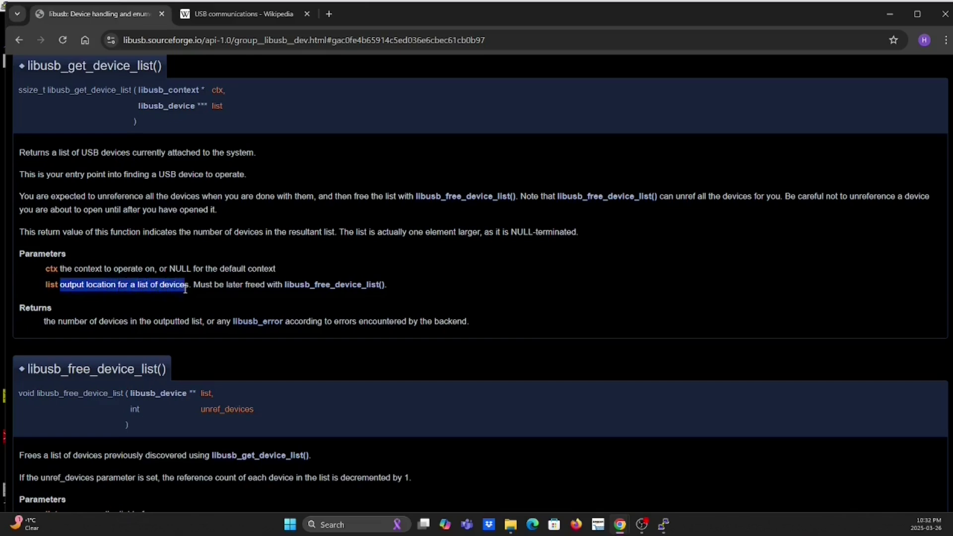
pyautogui.moveTo(168, 293); pyautogui.dragTo(187, 289)
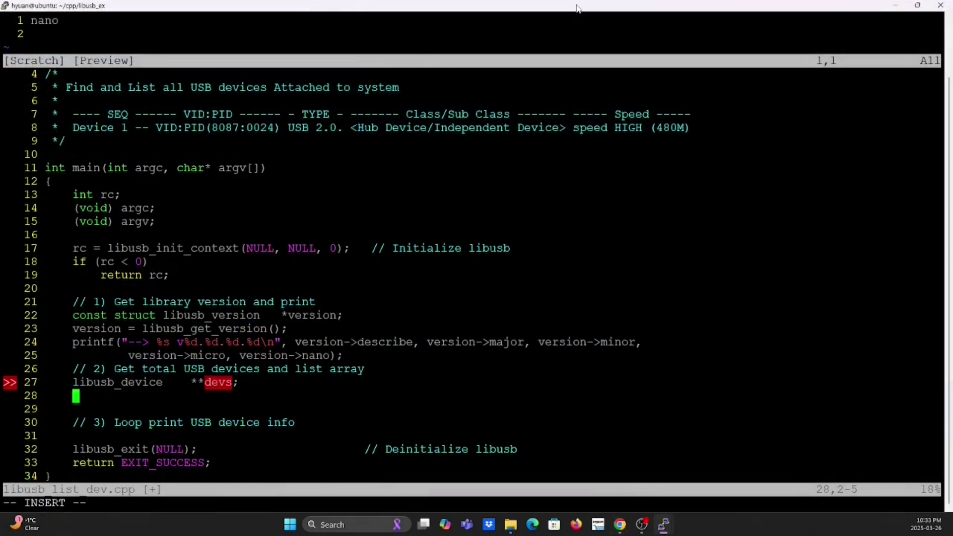
pyautogui.write('ssize_t cnt = libusb_get_device_list(')
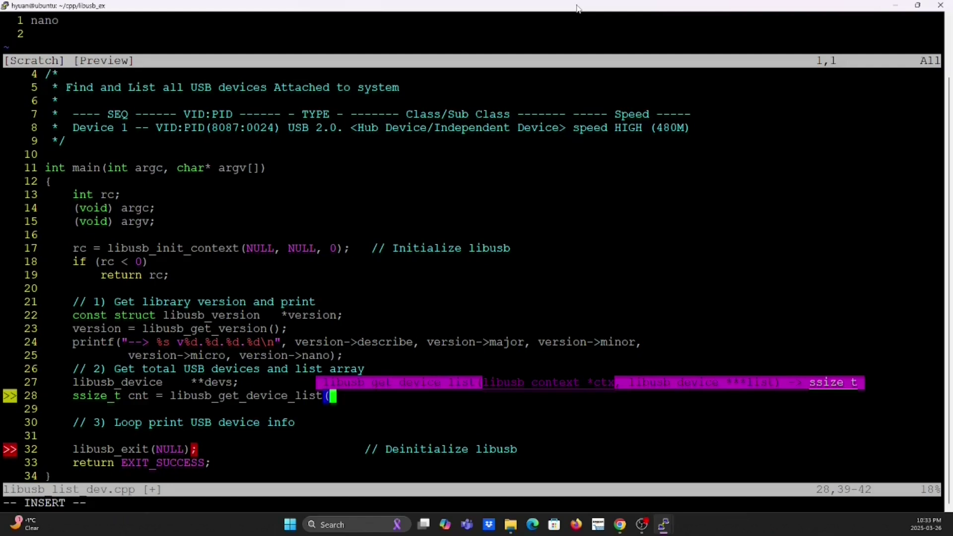
pyautogui.write('NULL, ')
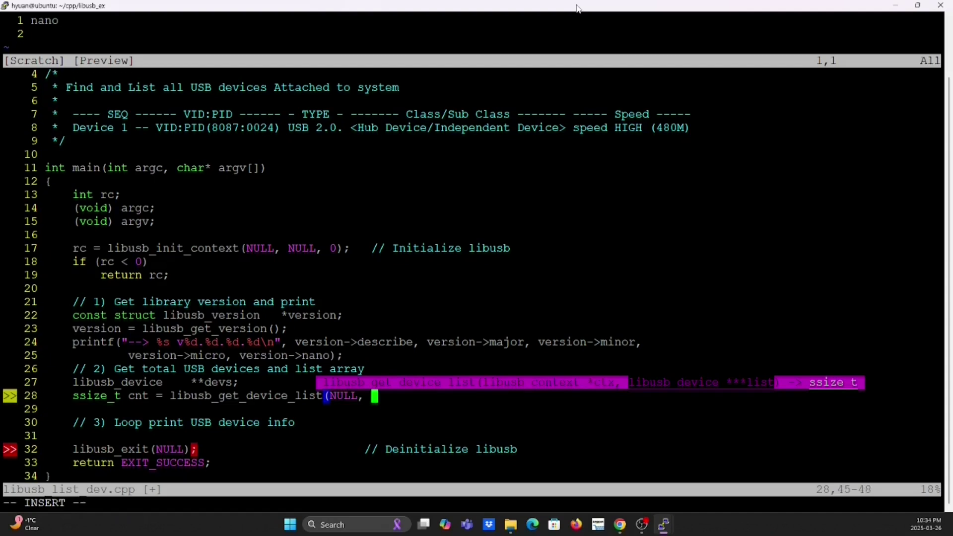
pyautogui.write('&devs);')
# Add cnt = libusb_get_device_list(NULL, &devs), a cnt < 0 check with libusb_exit and return, and a count printf
pyautogui.press('Return')
pyautogui.write('if (cnt < 0) {')
pyautogui.press('Return')
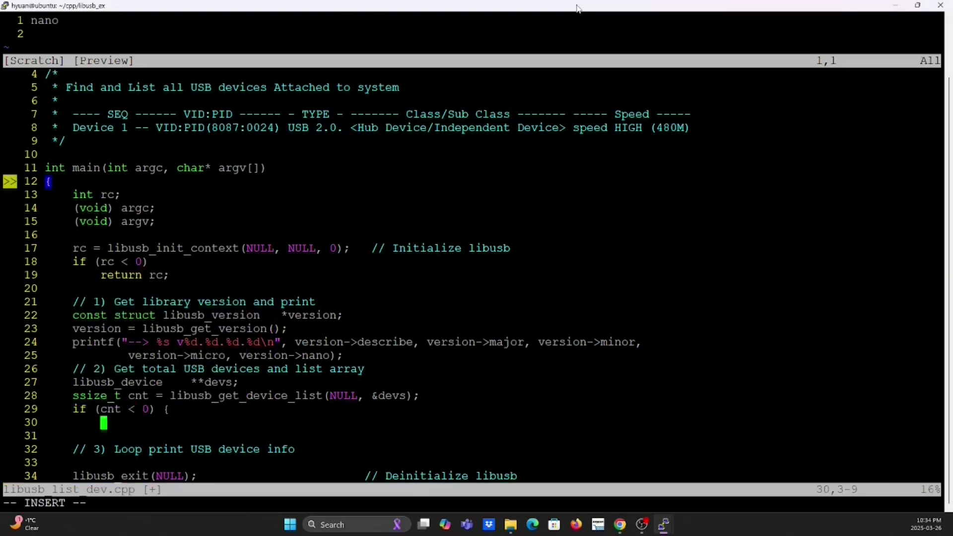
pyautogui.write('li')
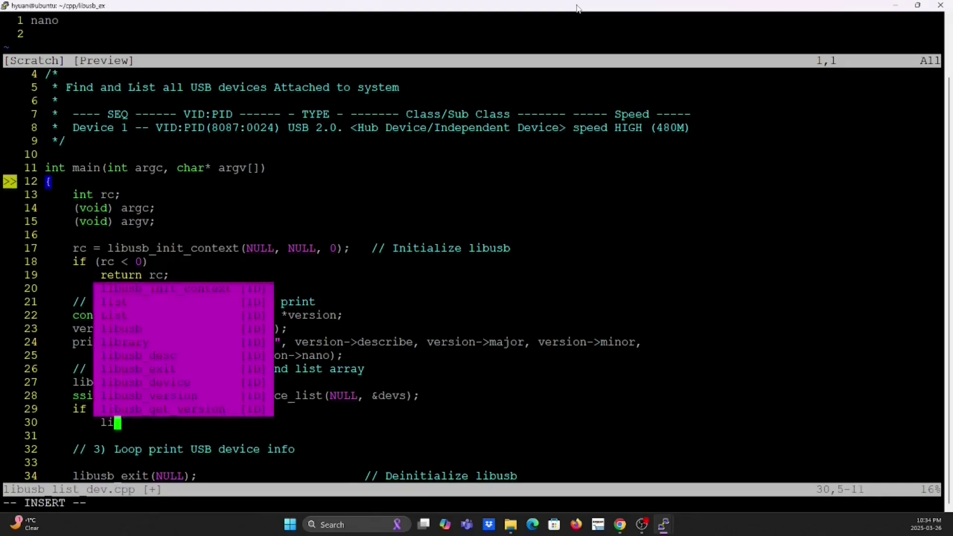
pyautogui.write('busb_exit(NULL);')
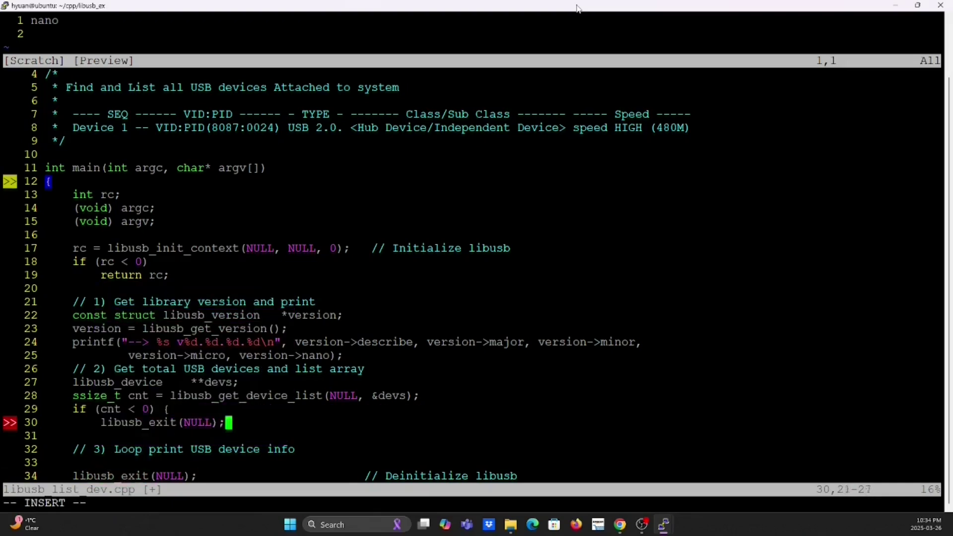
pyautogui.press('Return')
pyautogui.write('return (int) cnt;')
pyautogui.press('Return')
pyautogui.write('}')
pyautogui.press('Return')
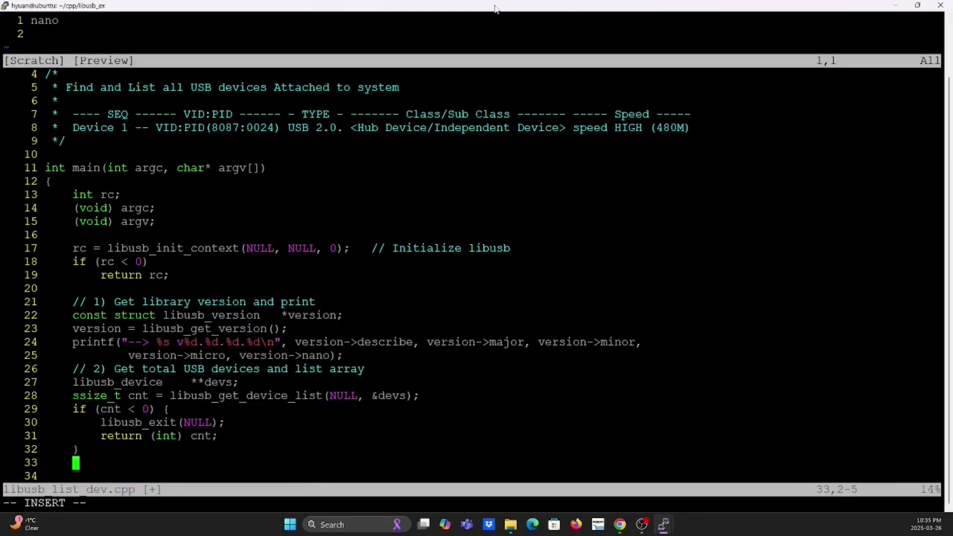
pyautogui.write('printf("Number of USB dev')
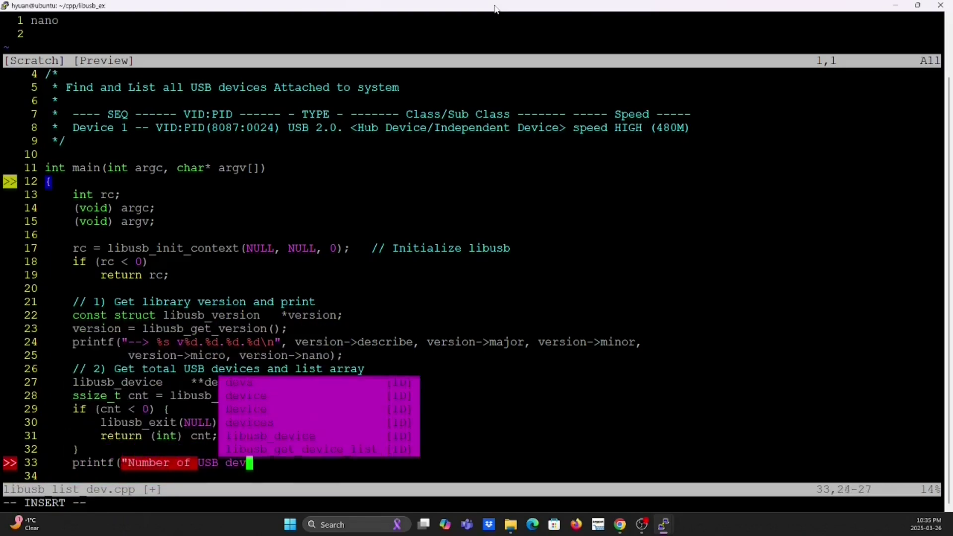
pyautogui.write('ices found : %d \\n", (int)cnt);')
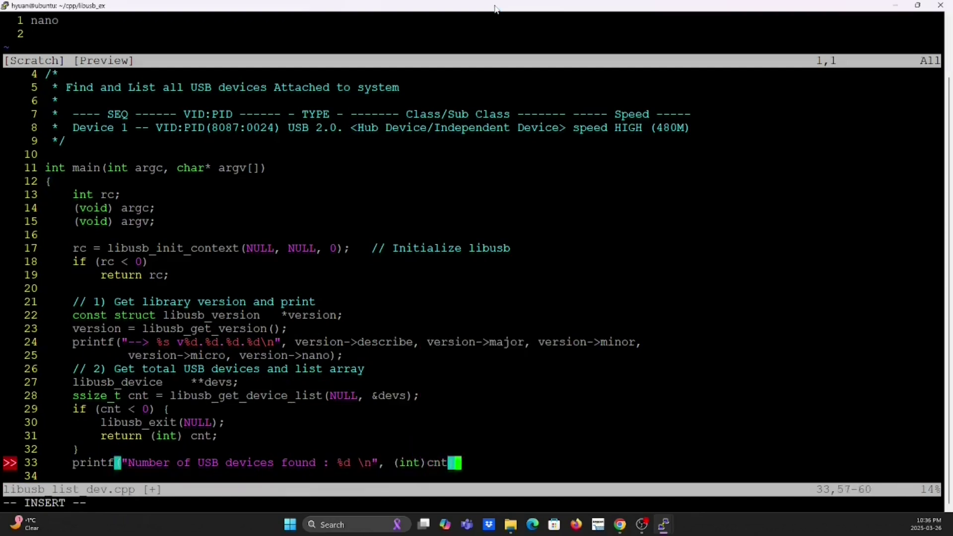
pyautogui.press('Escape')
pyautogui.press('Return')
pyautogui.press('Return')
pyautogui.press('Return')
pyautogui.press('Return')
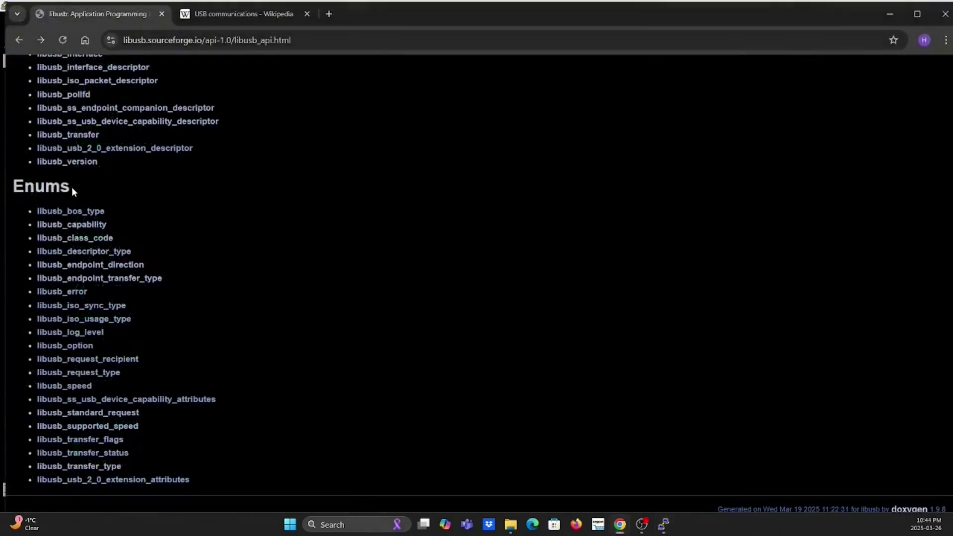
# Open libusb_class_code and highlight the Audio, HID, Communications, Printer, Image and Mass storage descriptions
pyautogui.moveTo(71, 187); pyautogui.dragTo(13, 188)
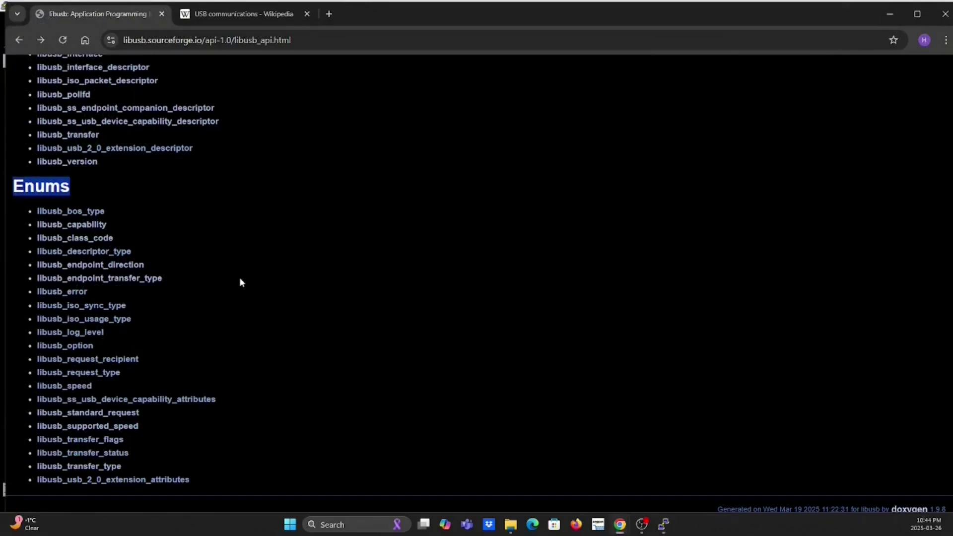
pyautogui.click(84, 240)
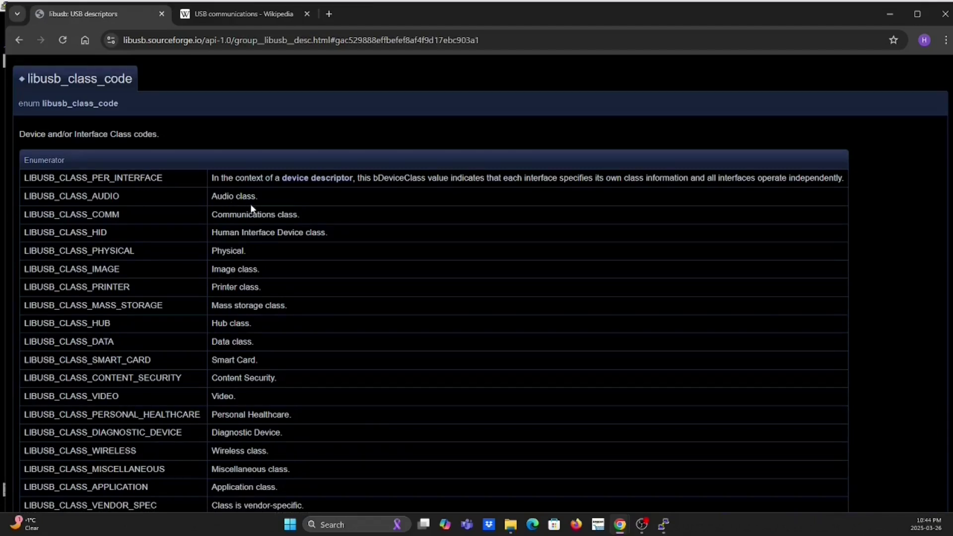
pyautogui.moveTo(258, 196); pyautogui.dragTo(213, 196)
pyautogui.moveTo(328, 230); pyautogui.dragTo(201, 230)
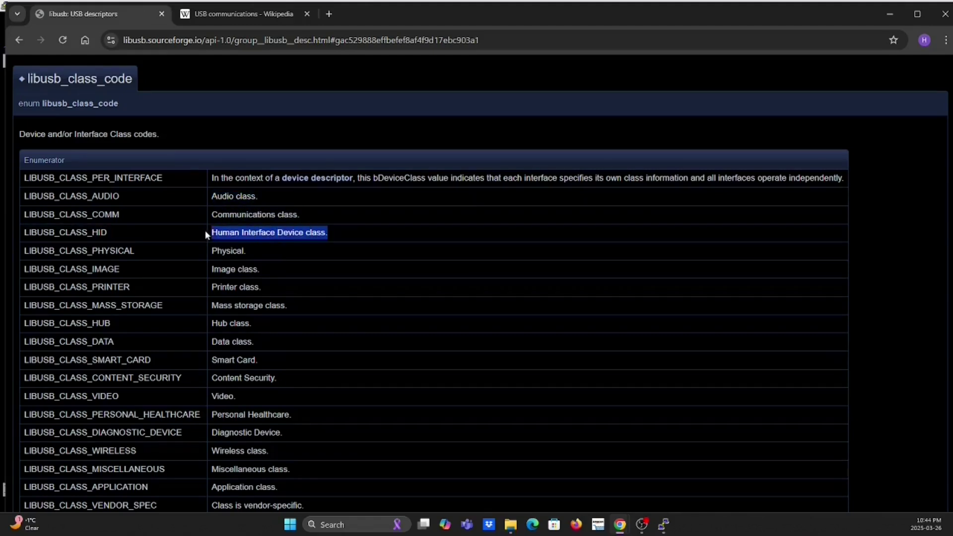
pyautogui.moveTo(303, 224); pyautogui.dragTo(212, 217)
pyautogui.moveTo(260, 287); pyautogui.dragTo(212, 288)
pyautogui.moveTo(260, 270); pyautogui.dragTo(206, 269)
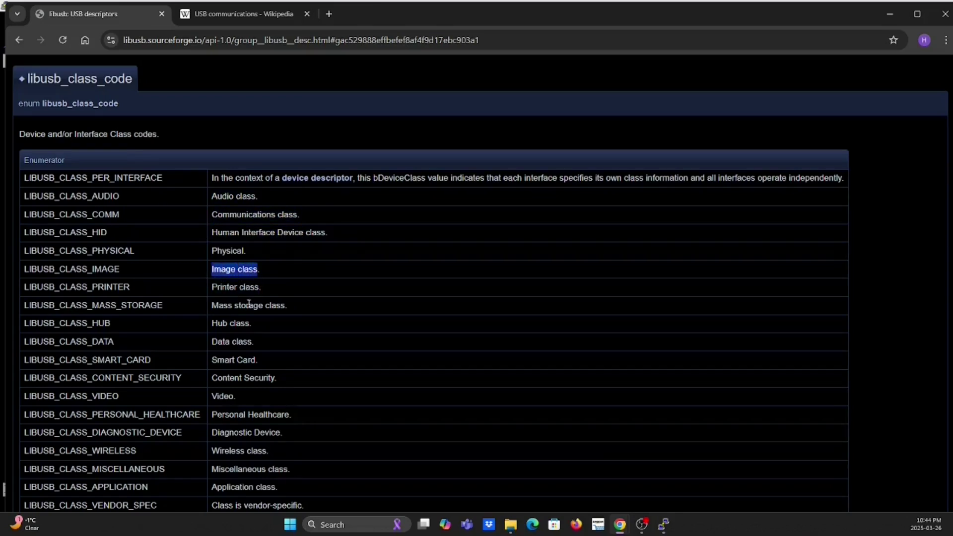
pyautogui.moveTo(287, 307); pyautogui.dragTo(210, 309)
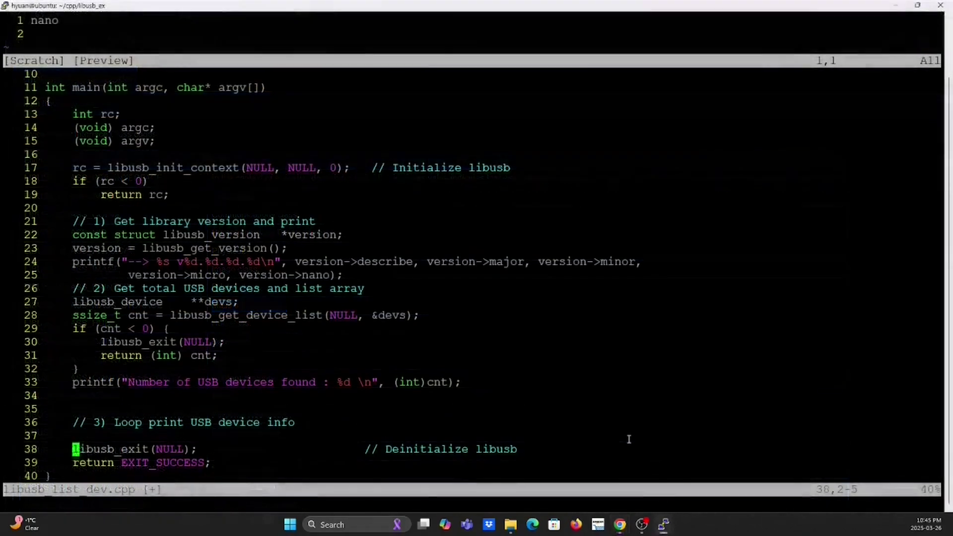
pyautogui.write(':vi libusb_desc.h')
# Open libusb_desc.h and step through the Libusb_Desc, speed_code, class_desc and class_code matches
pyautogui.press('Return')
pyautogui.doubleClick(137, 154)
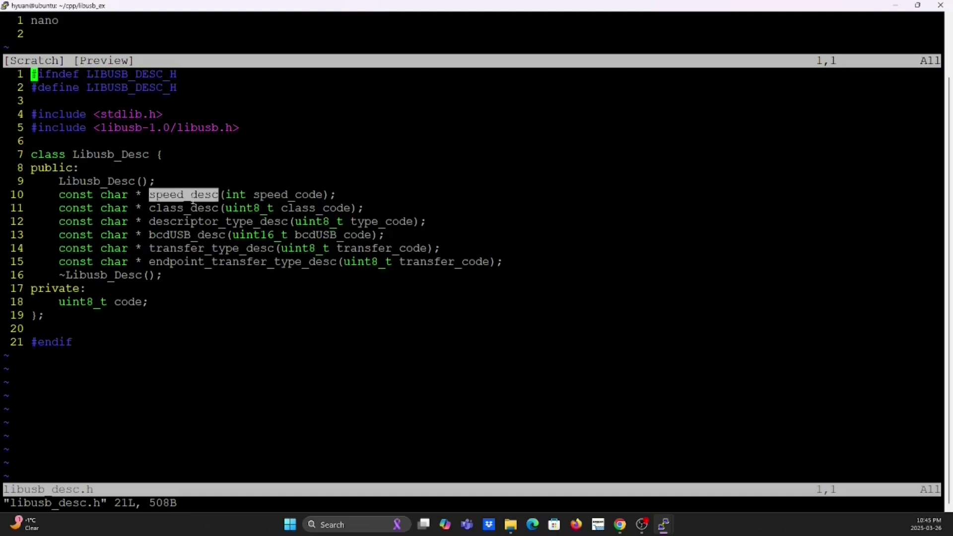
pyautogui.press('n')
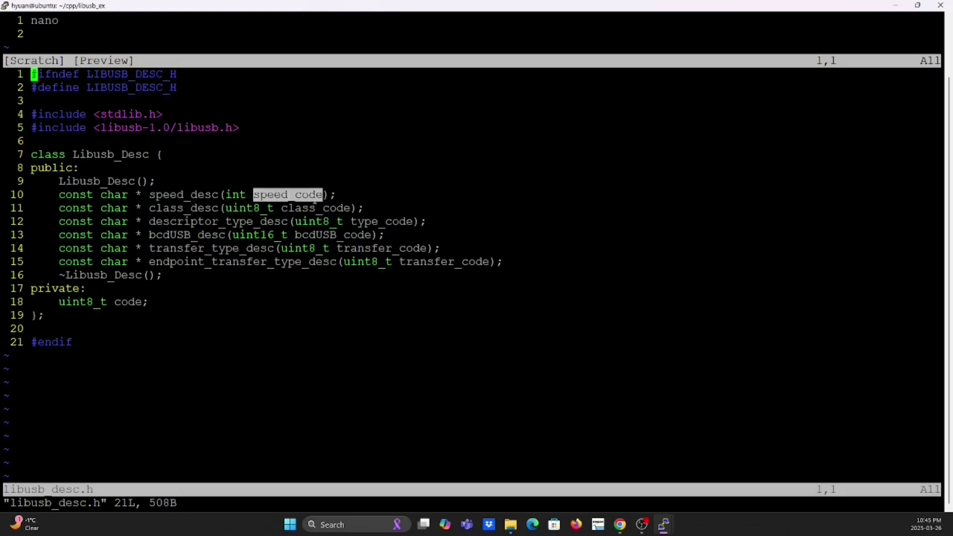
pyautogui.press('n')
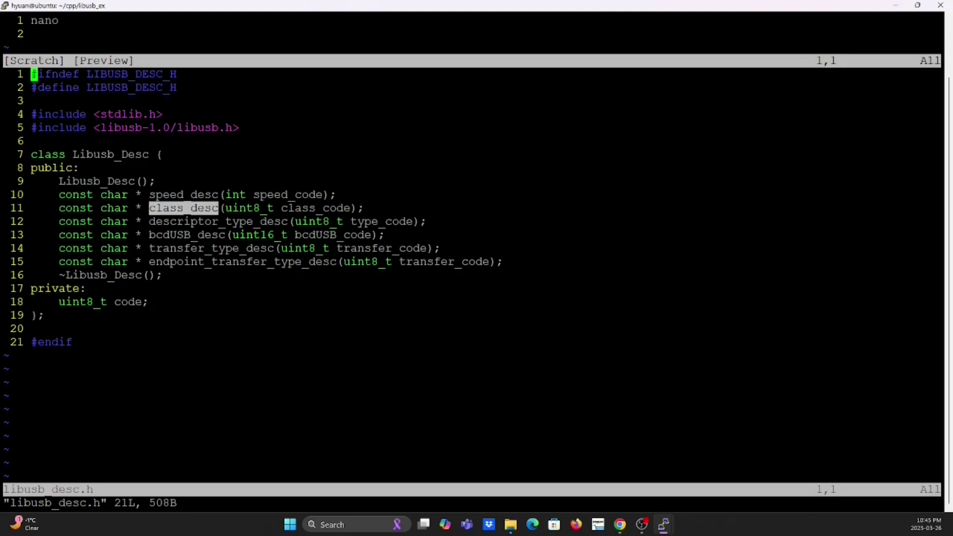
pyautogui.press('n')
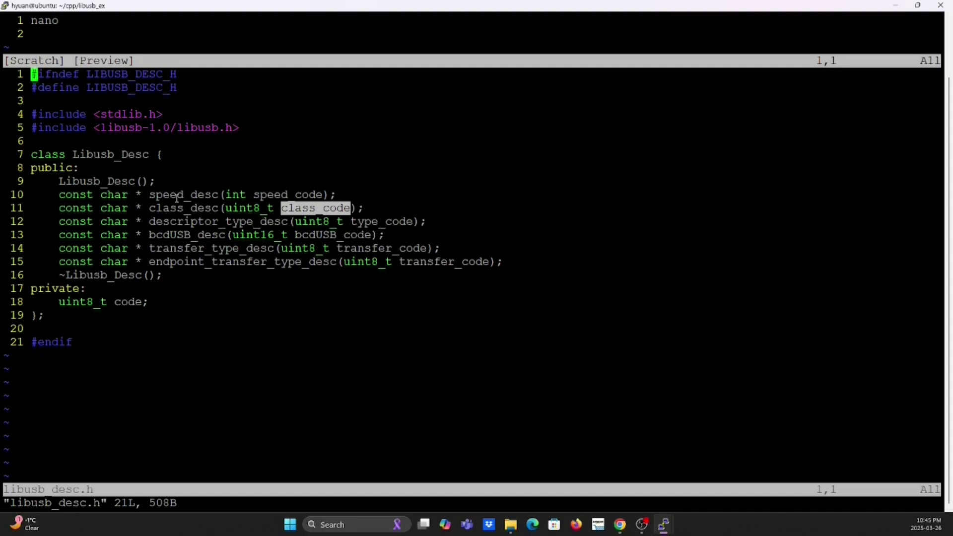
# Highlight class_desc, descriptor_type_desc, bcdUSB_desc, transfer_type_desc and endpoint_transfer_type_desc declarations
pyautogui.doubleClick(192, 207)
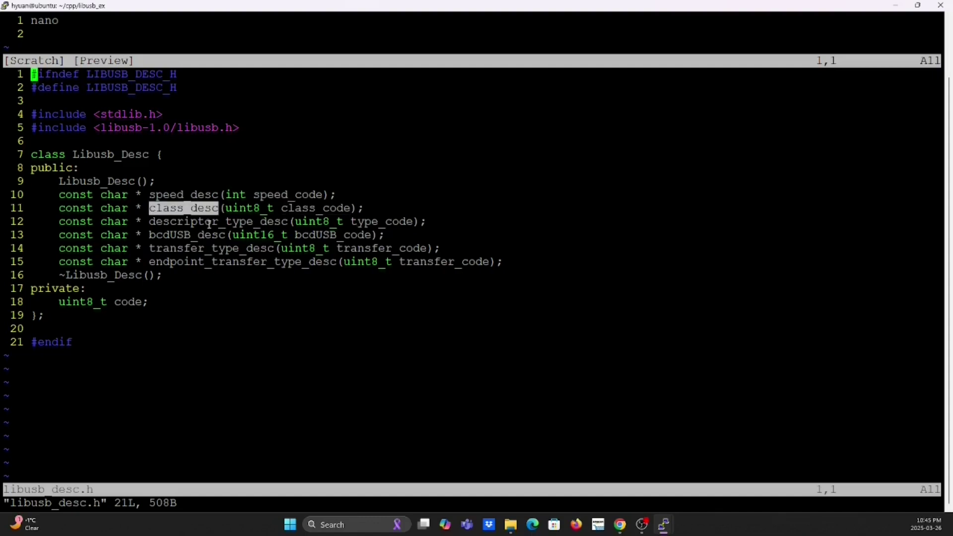
pyautogui.doubleClick(216, 221)
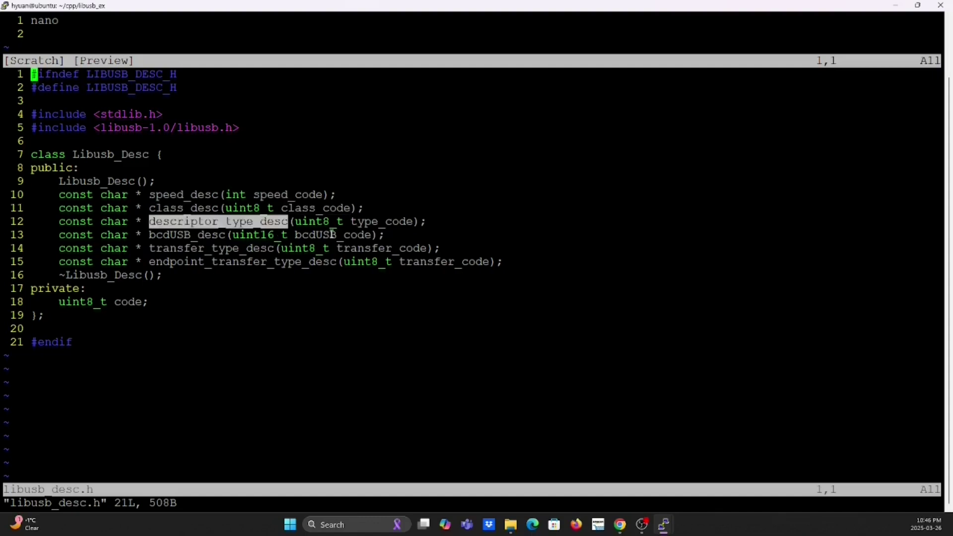
pyautogui.doubleClick(217, 235)
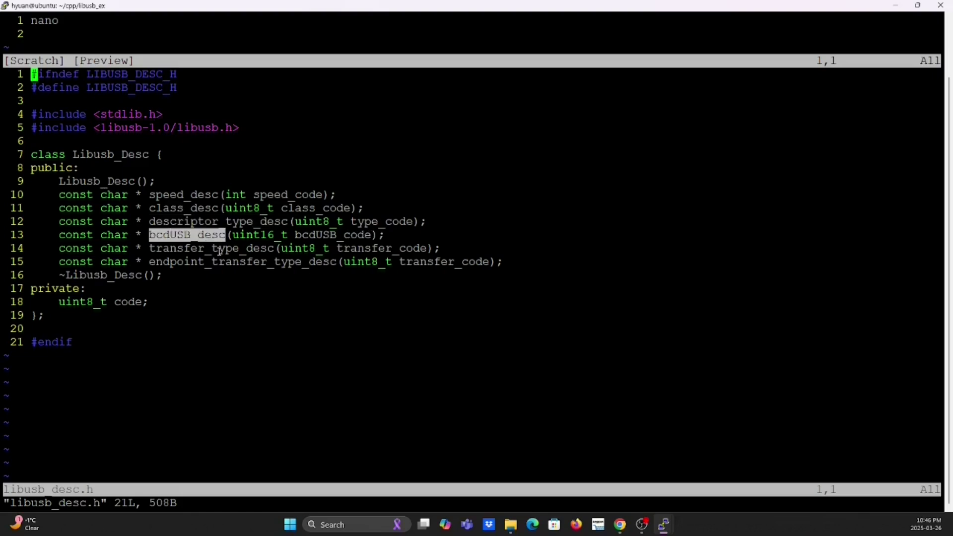
pyautogui.doubleClick(232, 251)
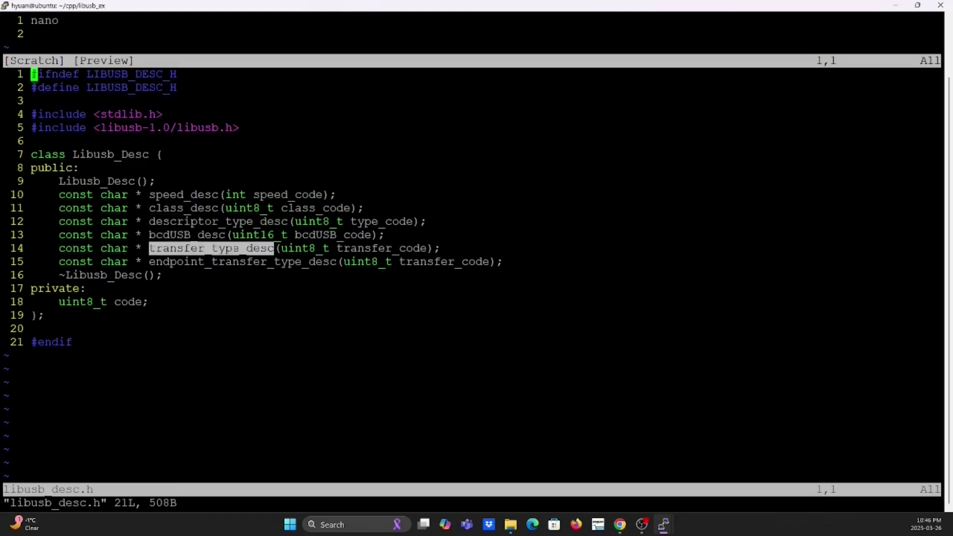
pyautogui.doubleClick(222, 263)
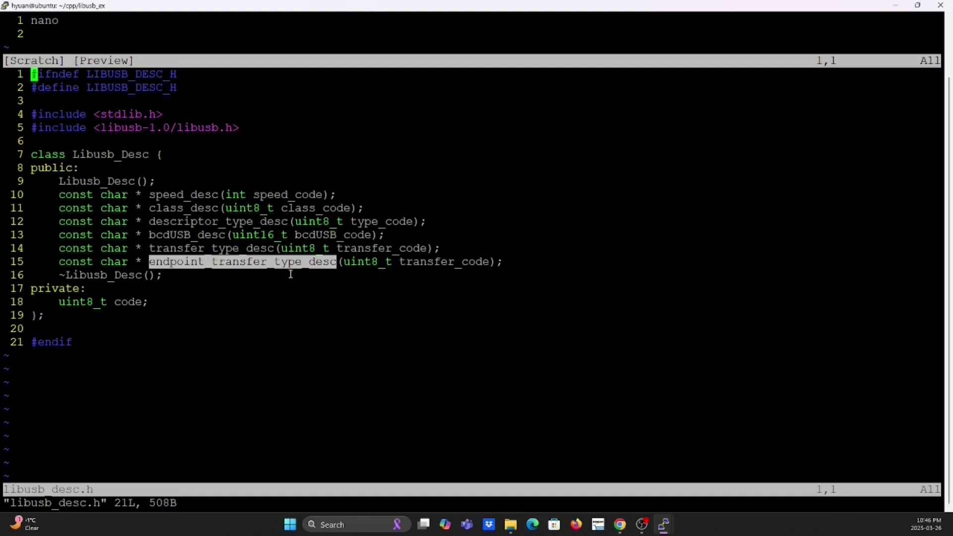
pyautogui.write(':b 1')
pyautogui.press('Return')
pyautogui.write(':vi libusb_desc.cpp')
pyautogui.press('Return')
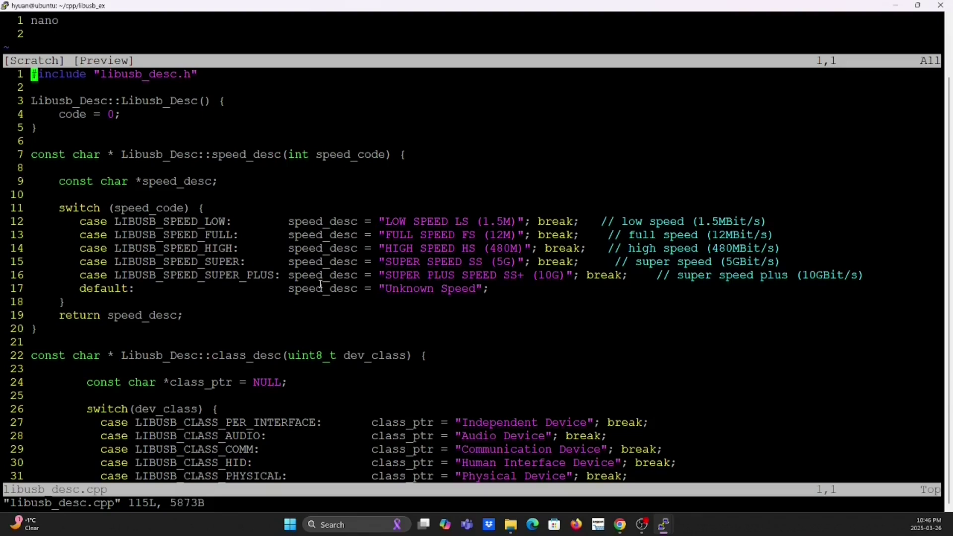
pyautogui.doubleClick(143, 208)
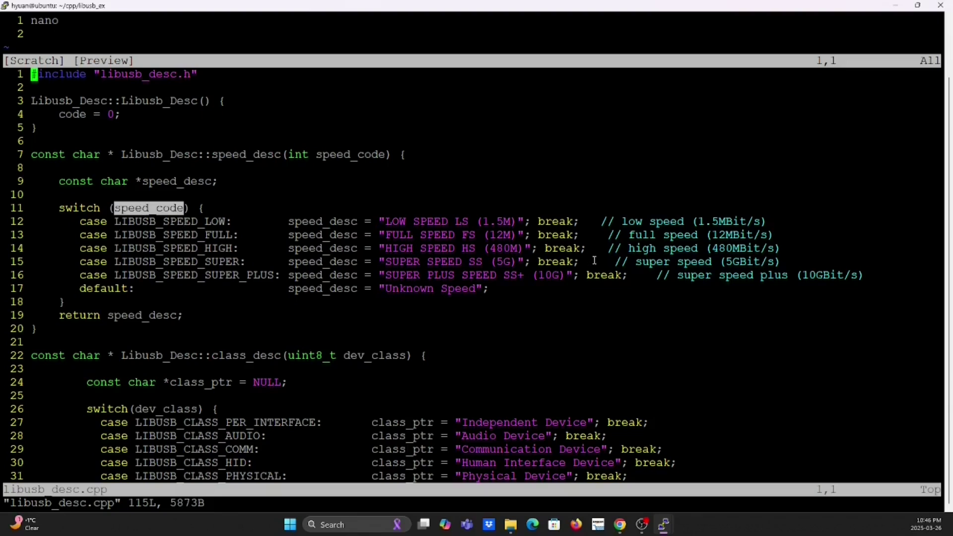
pyautogui.tripleClick(443, 222)
pyautogui.doubleClick(500, 234)
pyautogui.press('Down')
pyautogui.press('Down')
pyautogui.press('Down')
pyautogui.press('Down')
pyautogui.press('Down')
pyautogui.press('Down')
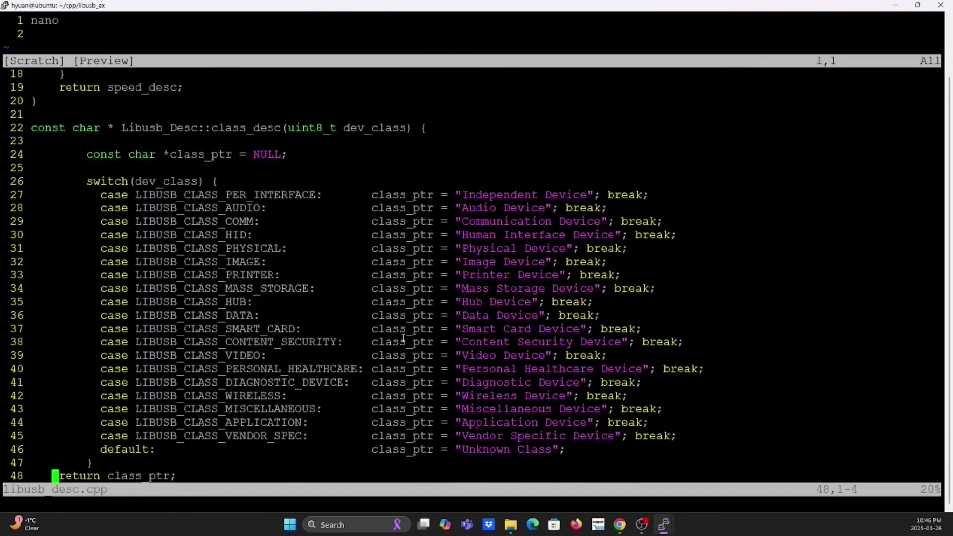
pyautogui.doubleClick(395, 127)
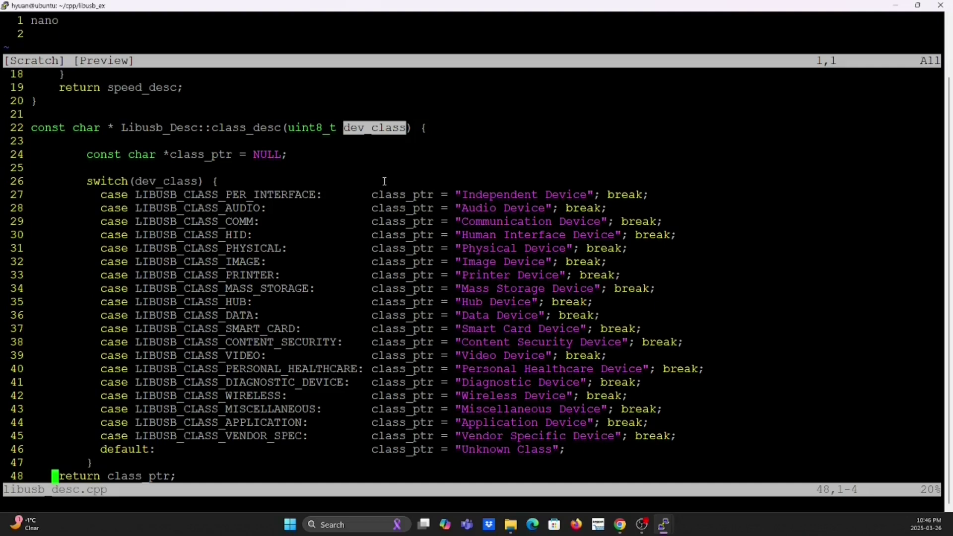
pyautogui.doubleClick(527, 195)
pyautogui.click(486, 214)
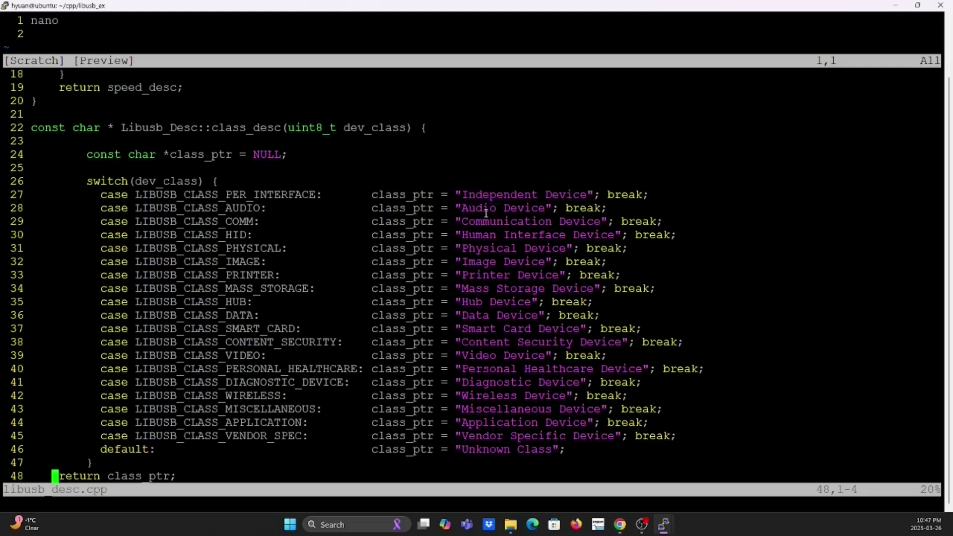
pyautogui.doubleClick(485, 210)
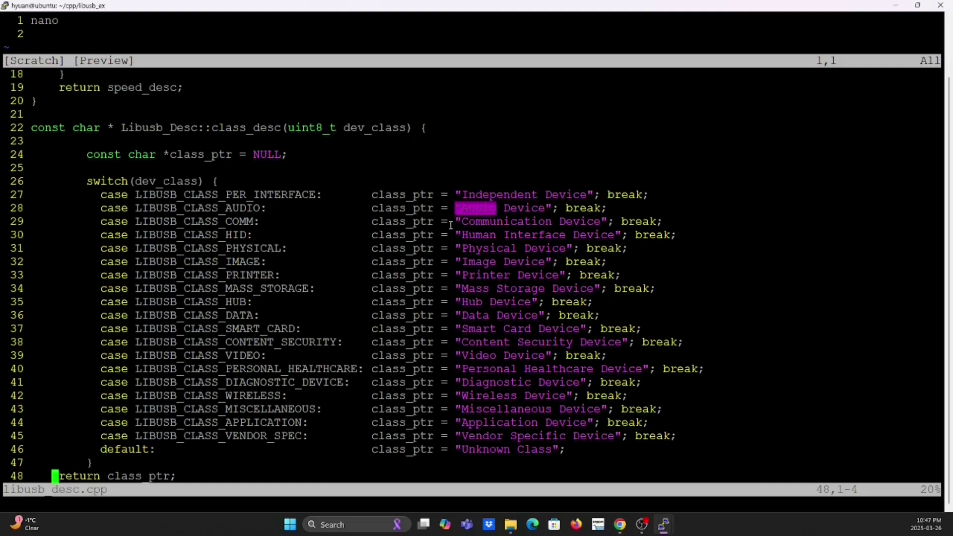
pyautogui.tripleClick(515, 221)
pyautogui.click(515, 222)
pyautogui.doubleClick(489, 262)
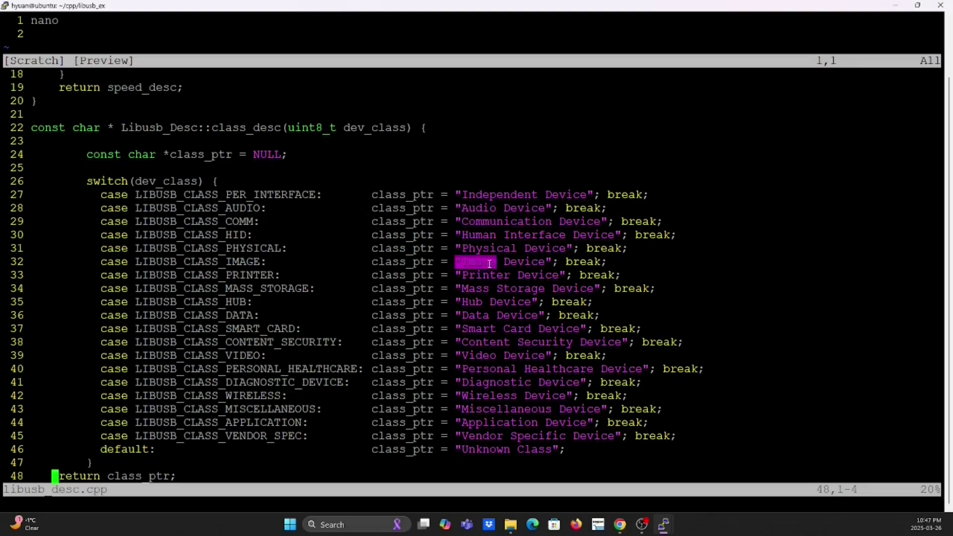
pyautogui.doubleClick(246, 288)
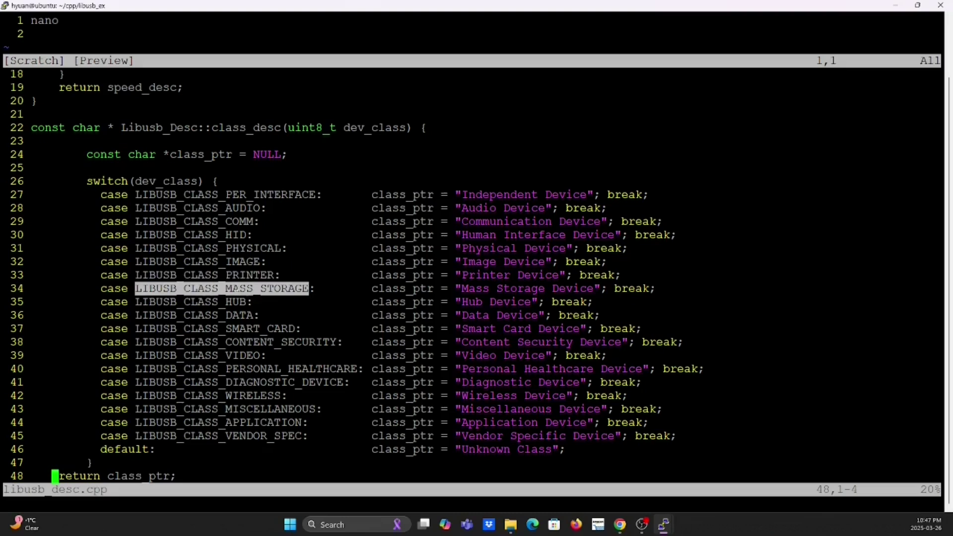
pyautogui.write(':bnext')
# In libusb_list_dev.cpp, add 'Libusb_Desc desc_obj;' and a for loop over devs[i] with its closing brace
pyautogui.press('Return')
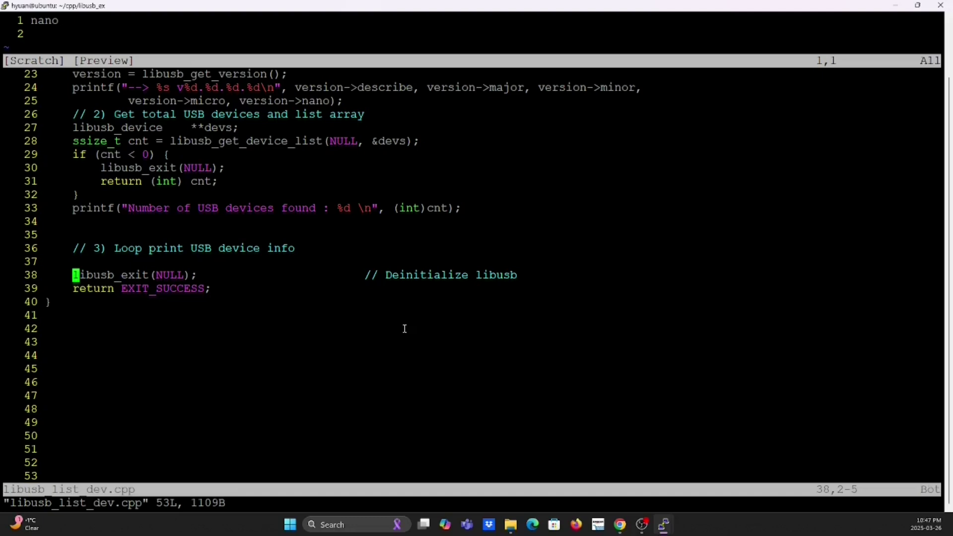
pyautogui.write('OLibusb_Desc        ')
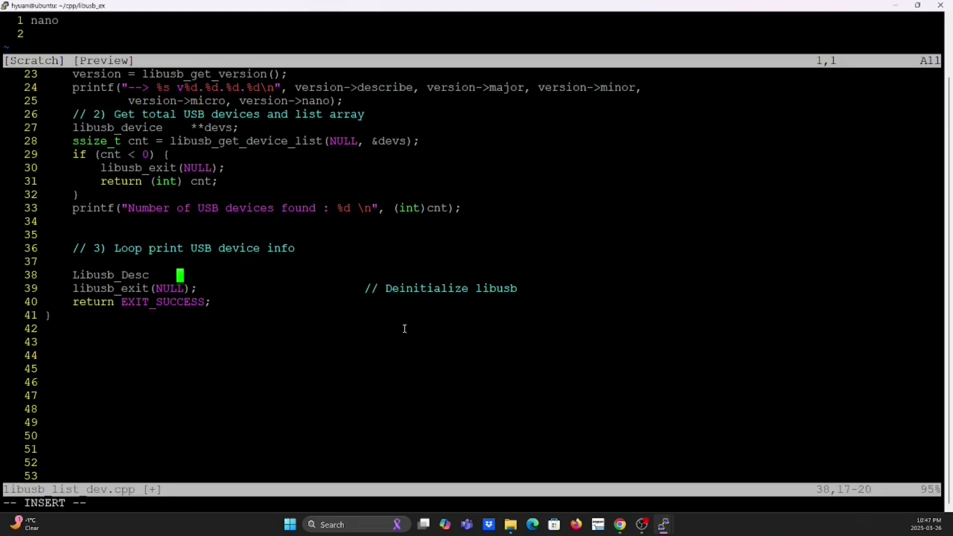
pyautogui.write('desc_obj;')
pyautogui.press('Return')
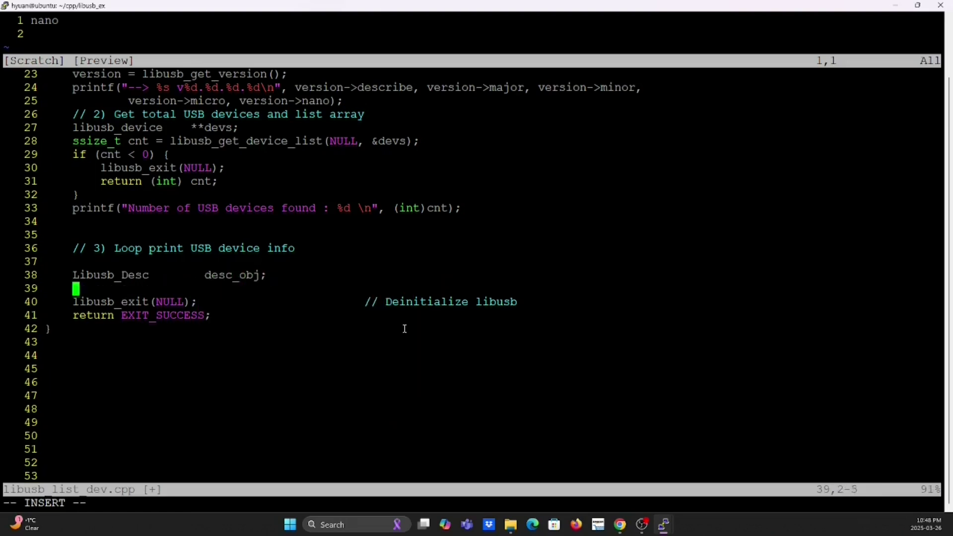
pyautogui.write('for ( int i = 0; devs[i] != NULL; i++ ) {')
pyautogui.press('Return')
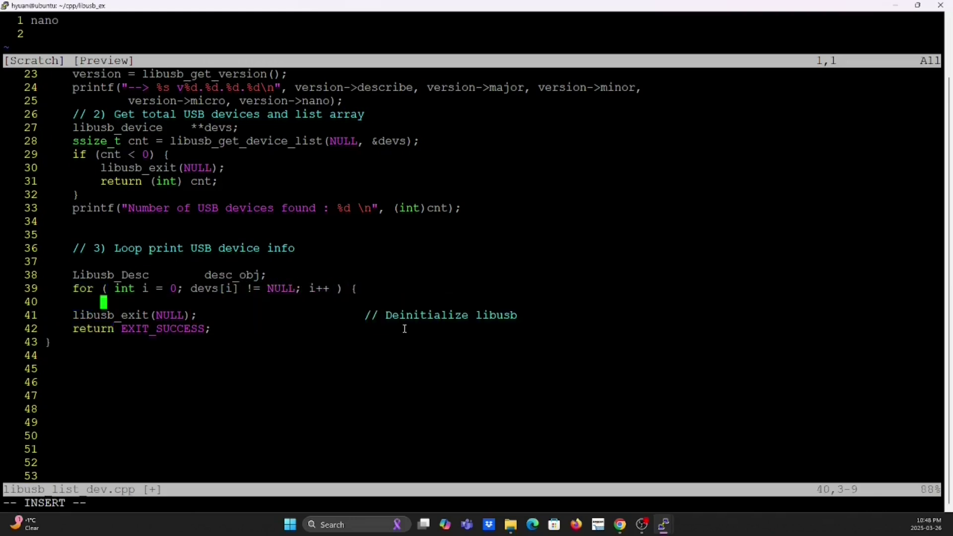
pyautogui.write('}')
pyautogui.press('Return')
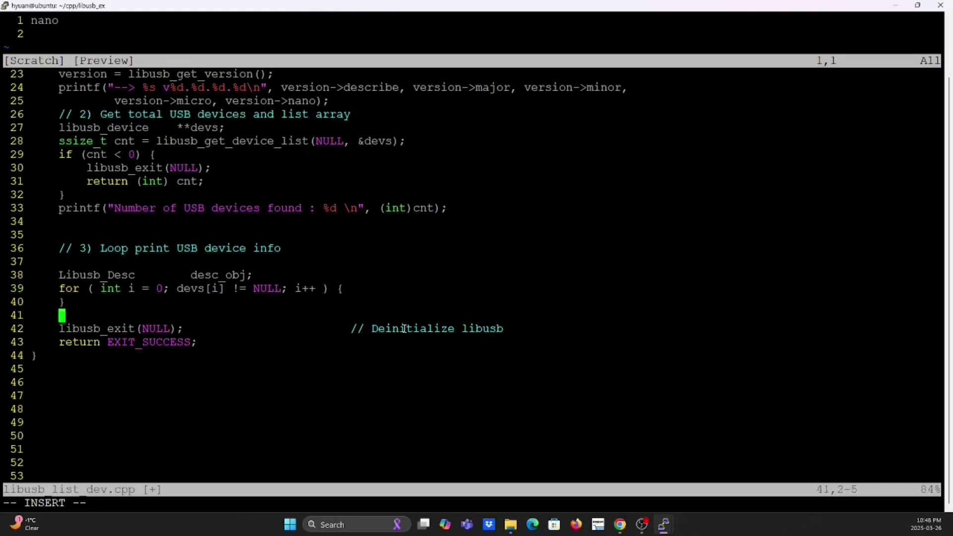
pyautogui.press('Escape')
pyautogui.press('k')
pyautogui.press('k')
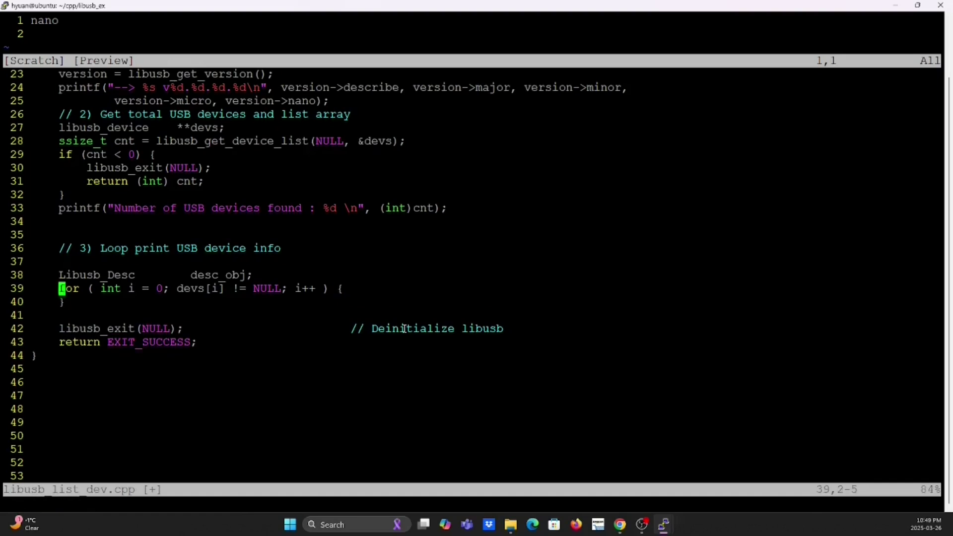
pyautogui.write('olibusb_device ')
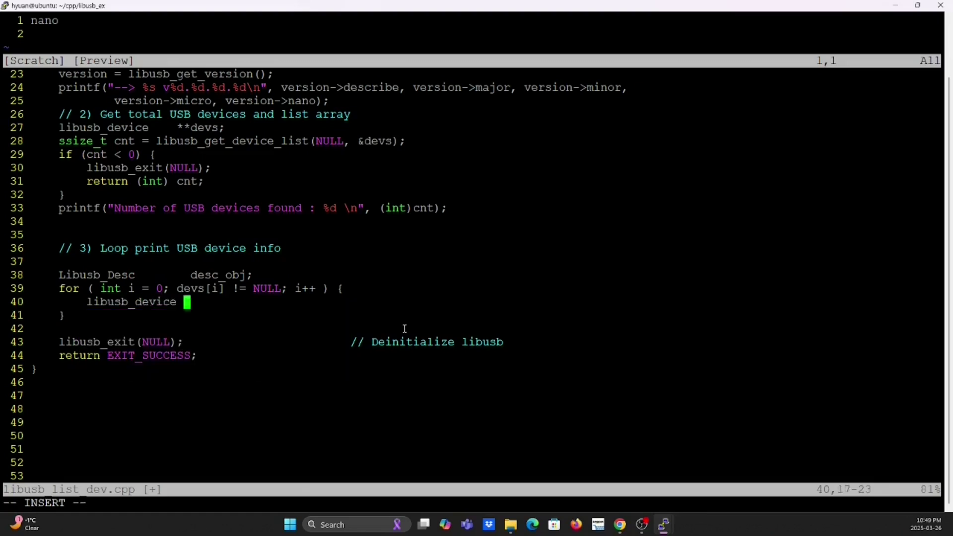
pyautogui.write('  *dev ')
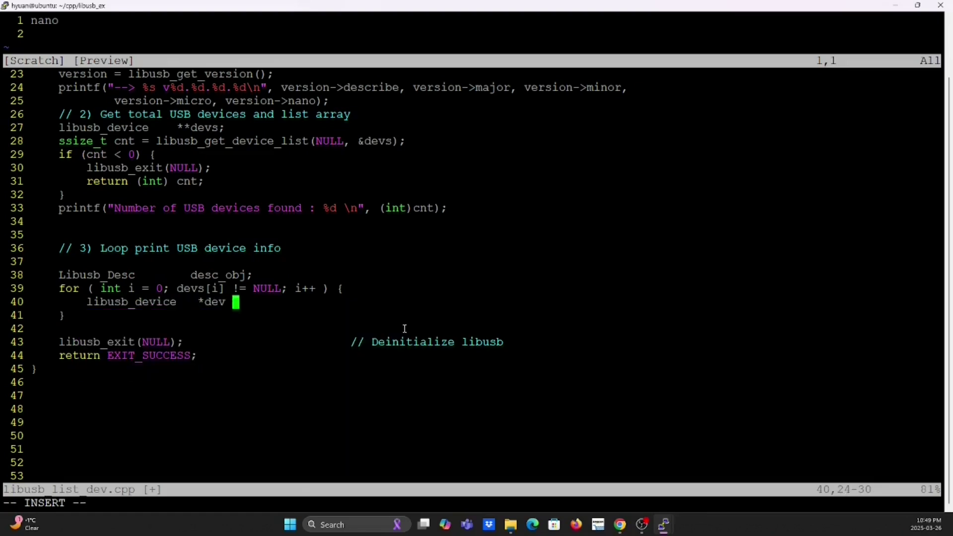
pyautogui.write('= devs[i];')
# Fetch each device's descriptor in the loop, skip failures with continue;, and add the branch's closing line
pyautogui.press('Return')
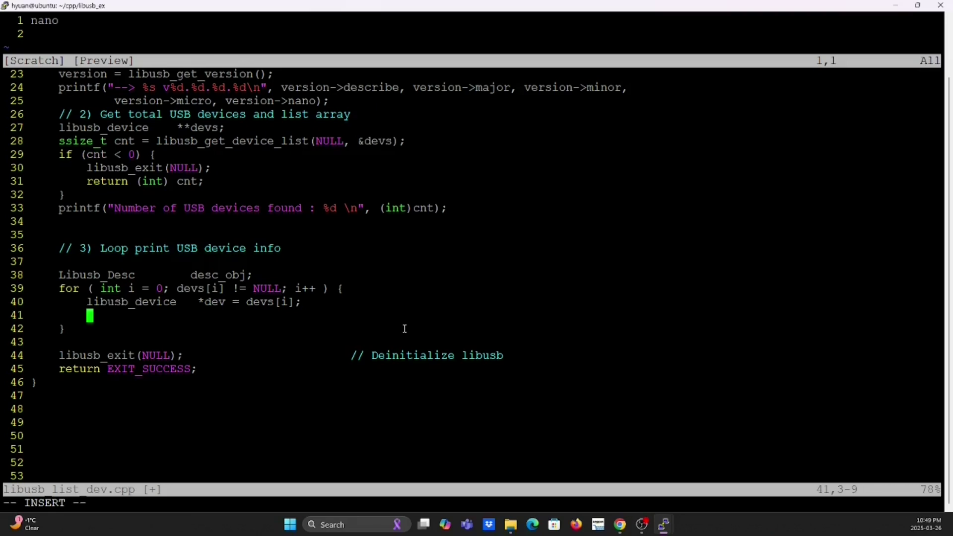
pyautogui.write('struct libusb_device_descriptor desc;')
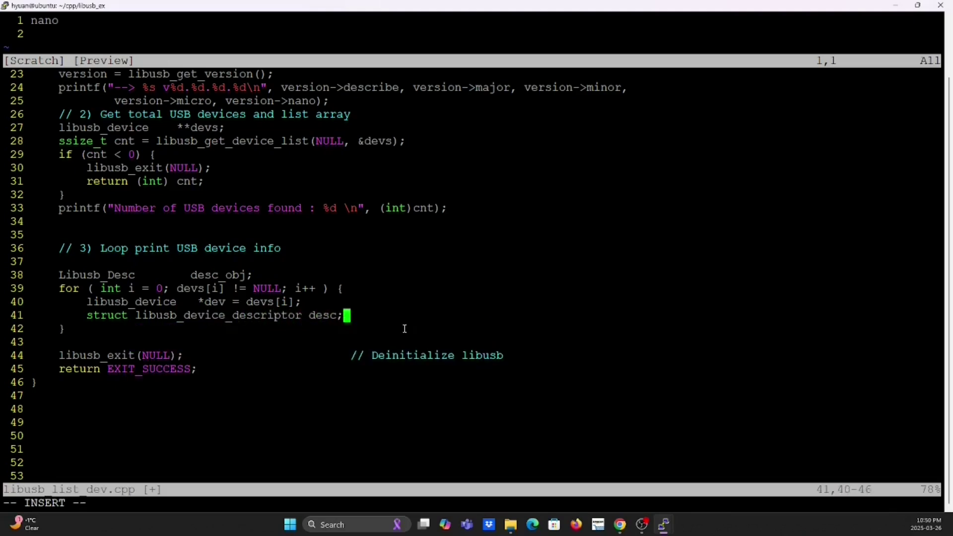
pyautogui.press('Return')
pyautogui.write('int rc = lib')
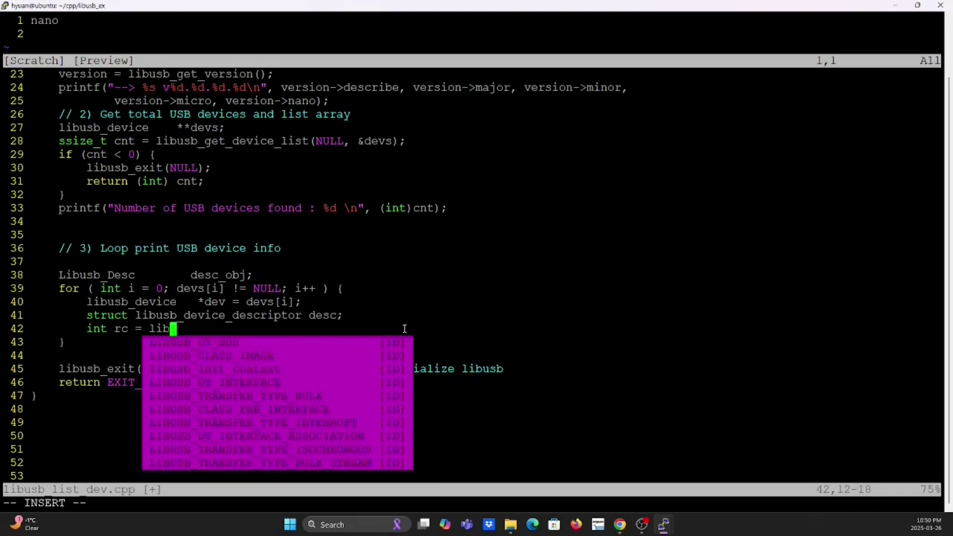
pyautogui.write('usb_get_device_')
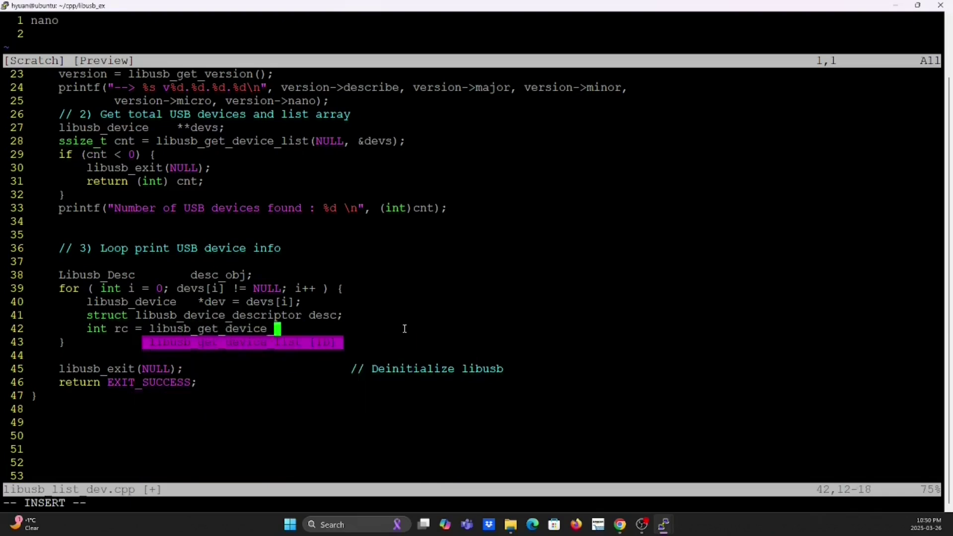
pyautogui.write('descriptor(')
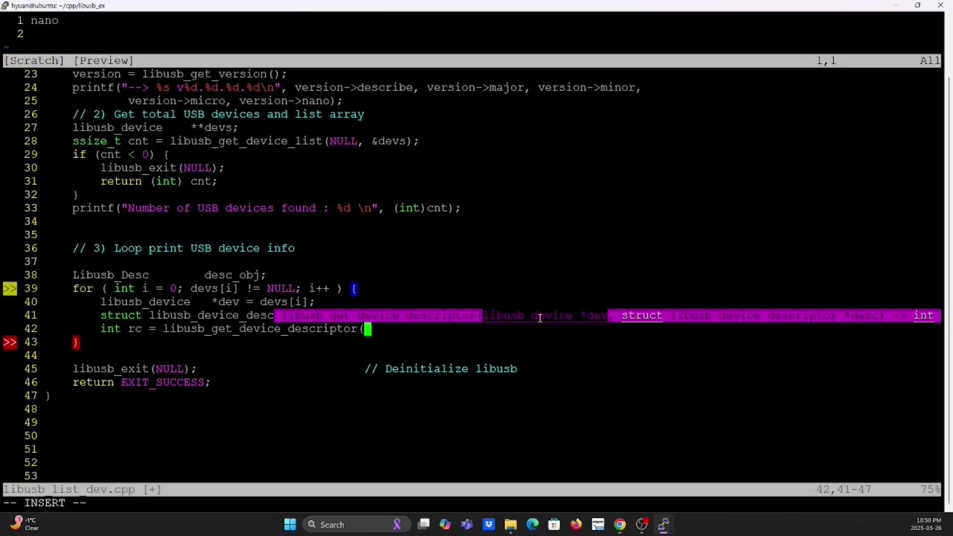
pyautogui.write('dev, ')
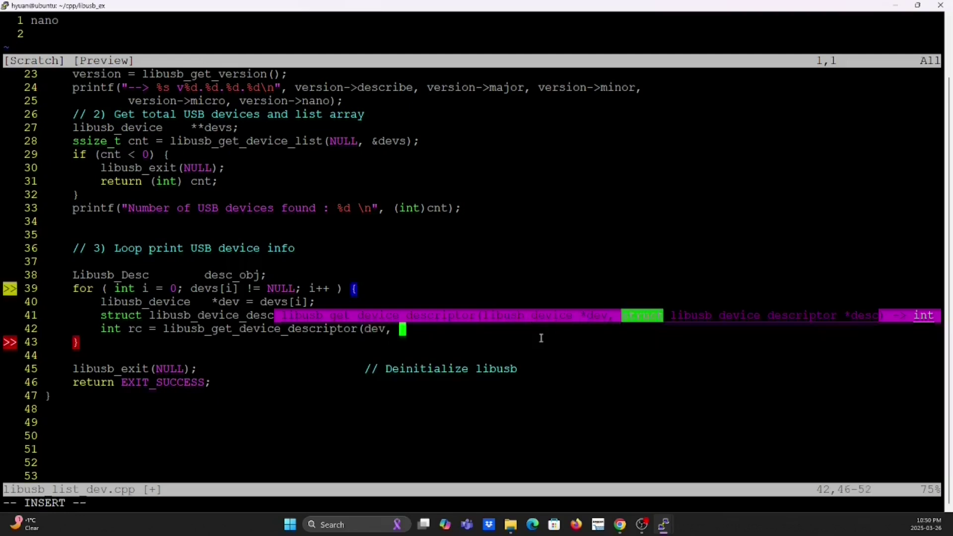
pyautogui.write('&')
pyautogui.write('desc')
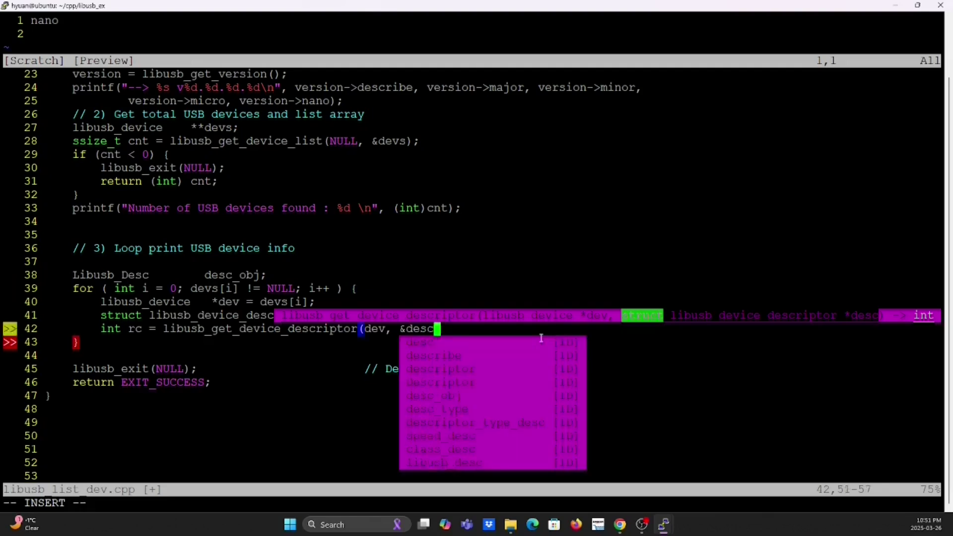
pyautogui.write(');')
pyautogui.press('Return')
pyautogui.write('if ( rc ')
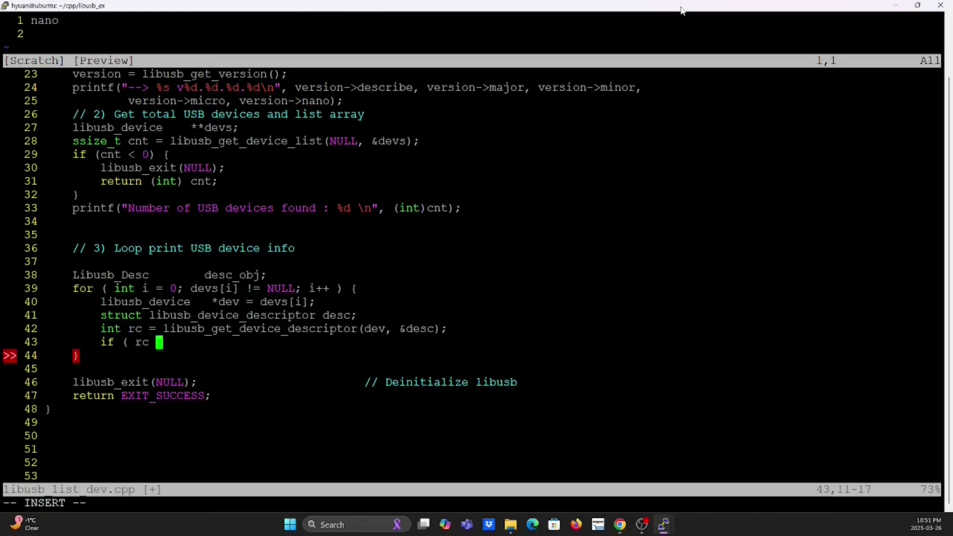
pyautogui.write('!= ')
pyautogui.write('LIBUSB_SUCCESS ) ')
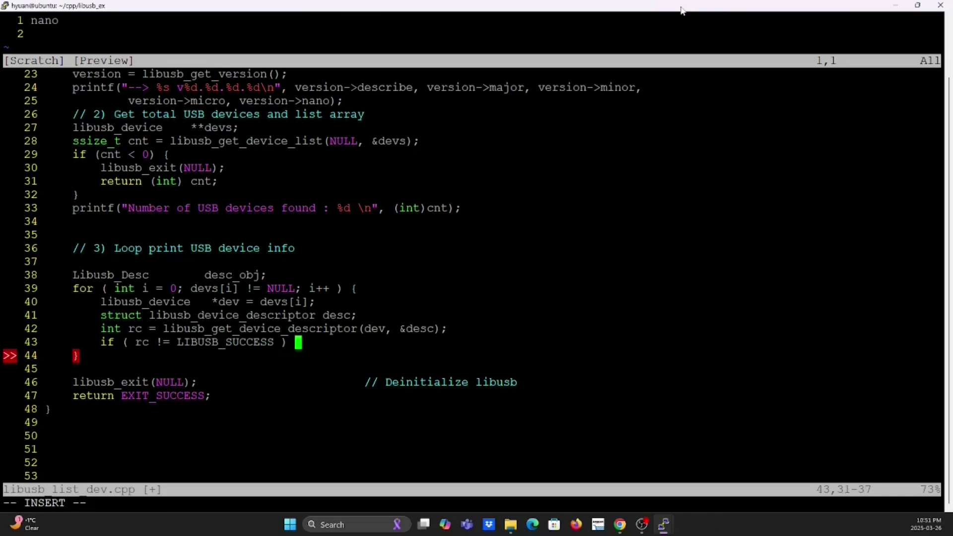
pyautogui.write('{')
pyautogui.press('Return')
pyautogui.write('printf("Devi')
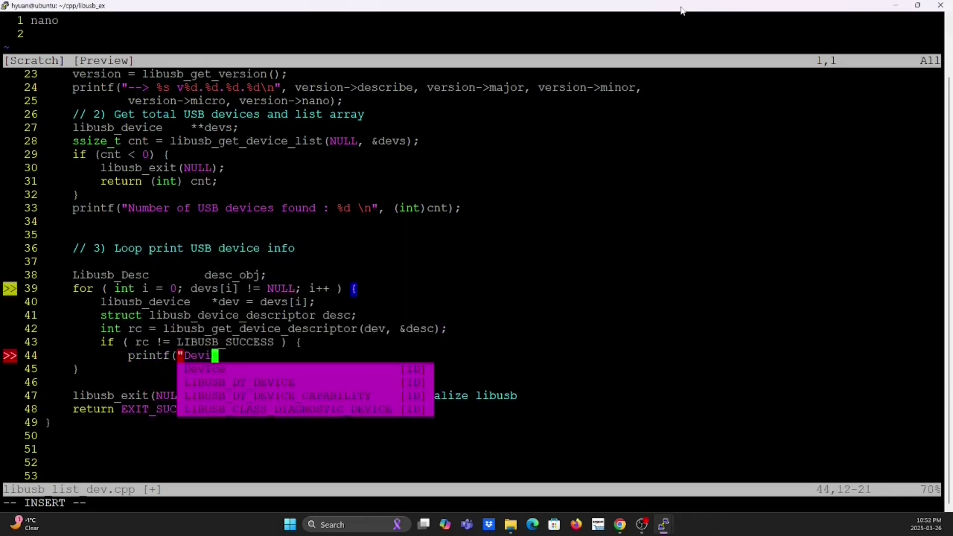
pyautogui.write('ce %d - failed to get device descriptor", i);')
pyautogui.press('Return')
pyautogui.write('c')
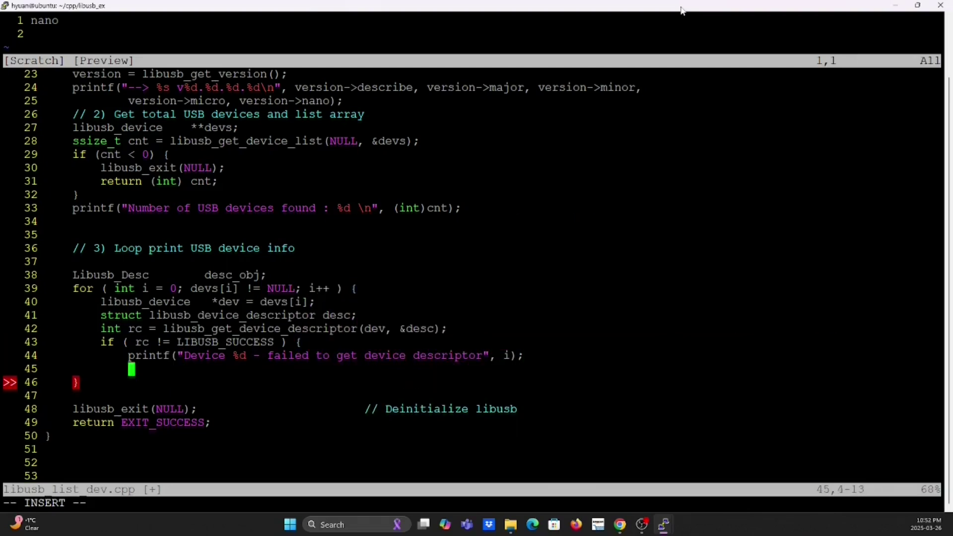
pyautogui.write('ontinue;')
pyautogui.press('Escape')
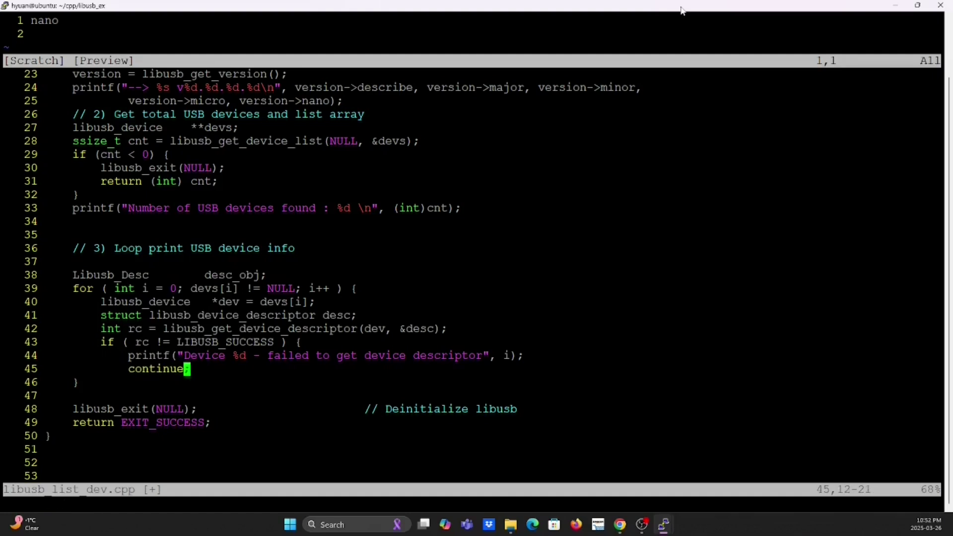
pyautogui.write('o}')
pyautogui.press('Return')
pyautogui.press('Return')
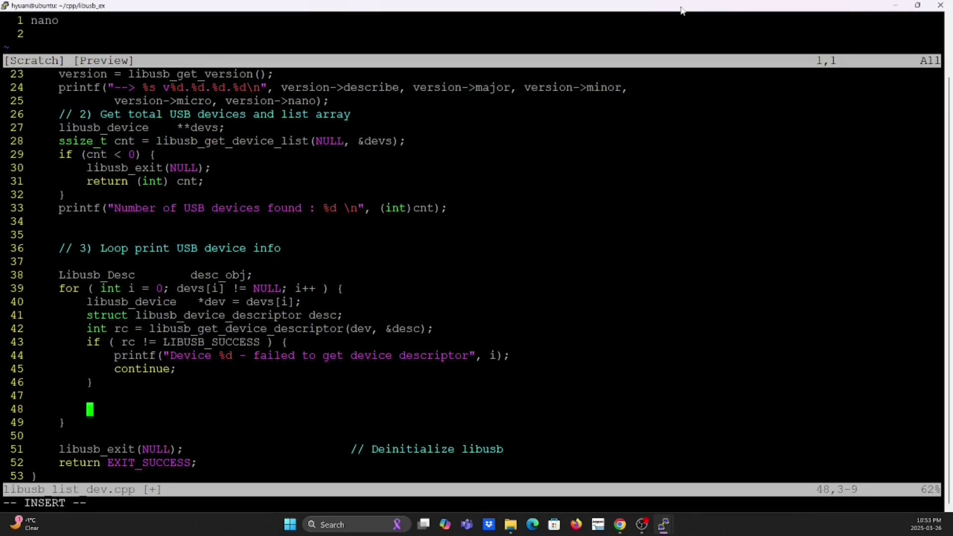
pyautogui.write('int speed_code =')
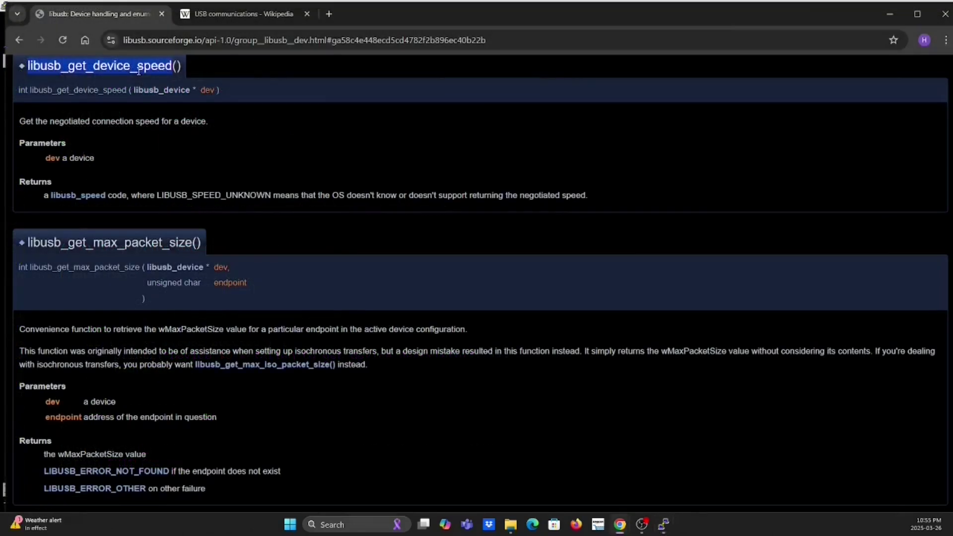
# Read the libusb_get_device_speed() description and its dev parameter in Chrome
pyautogui.moveTo(19, 121); pyautogui.dragTo(202, 122)
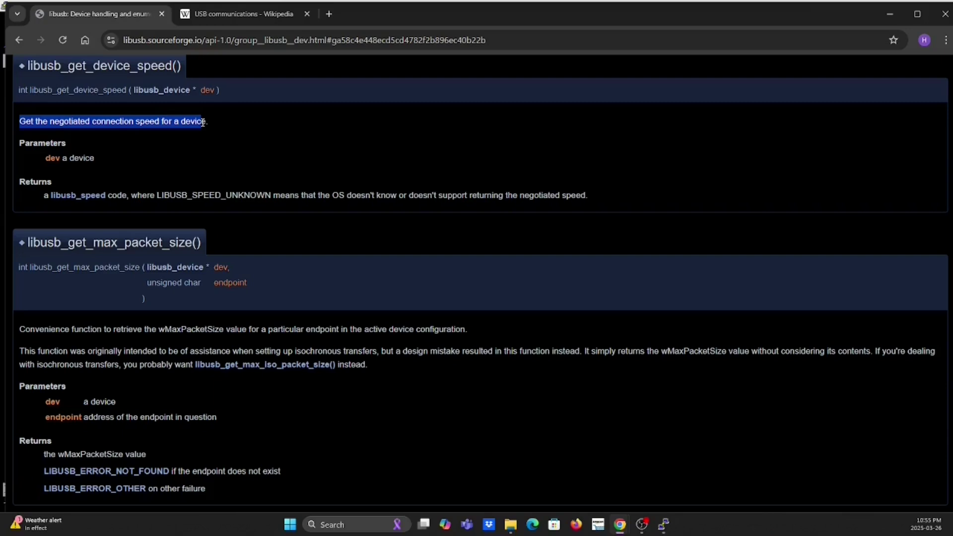
pyautogui.doubleClick(206, 92)
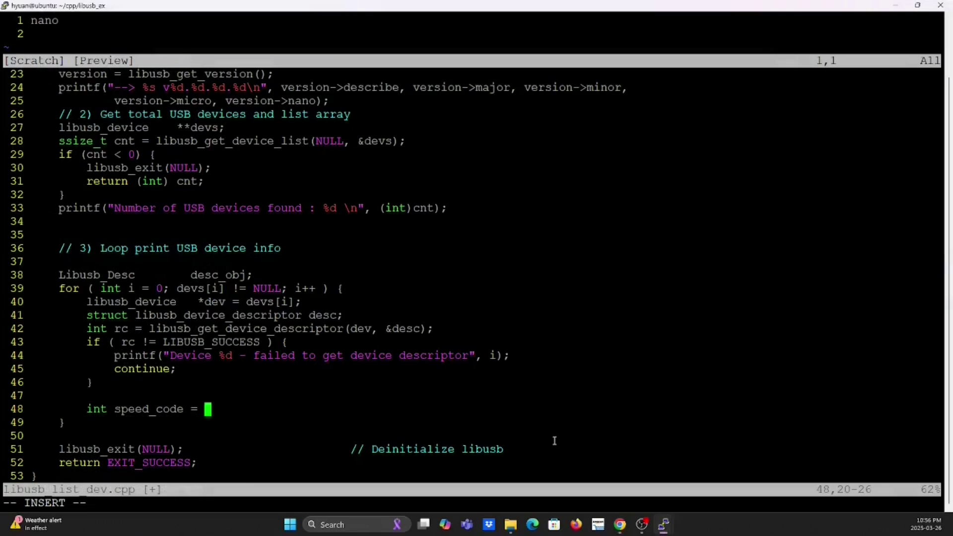
pyautogui.write('li')
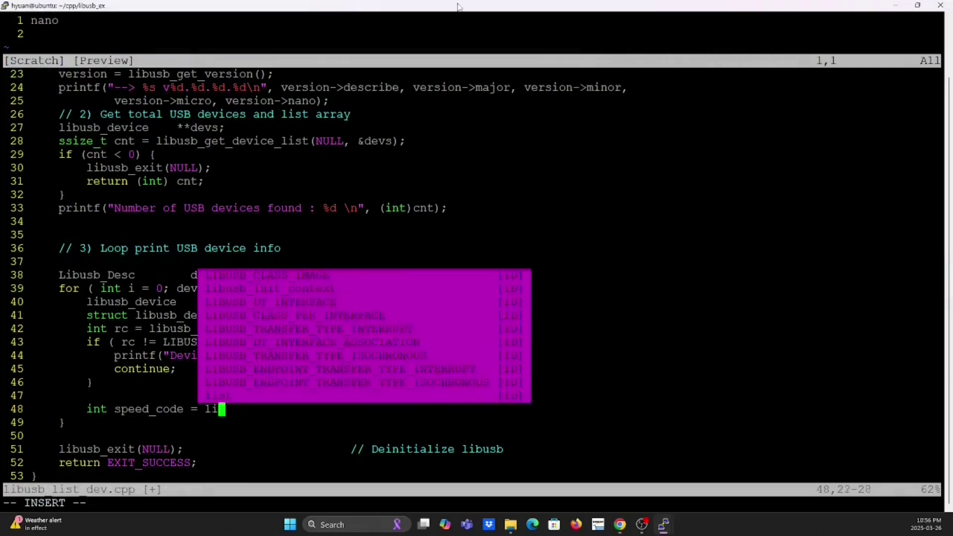
pyautogui.write('busb_get_device_speed(dev);')
# Assign speed_code from libusb_get_device_speed(dev) and start a printf with VID:PID, USB version and class
pyautogui.press('Return')
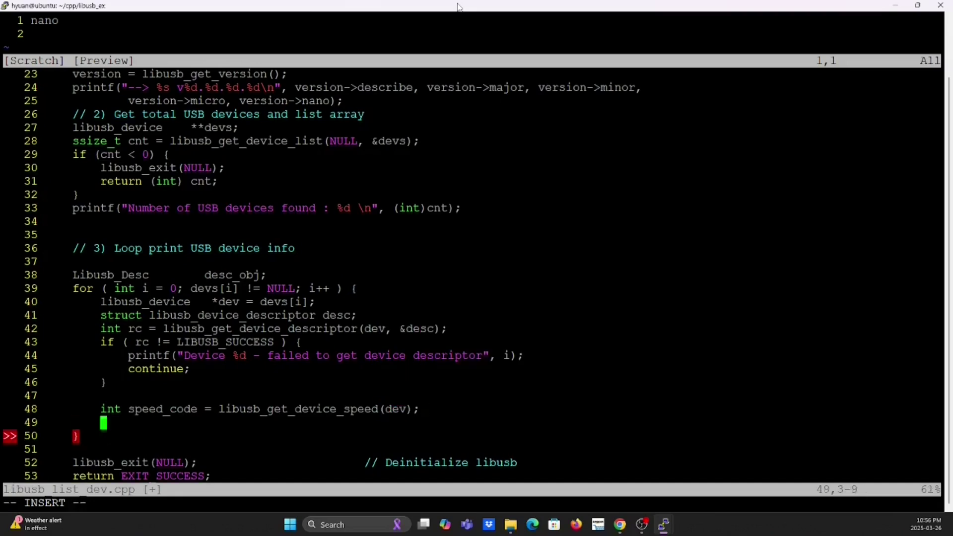
pyautogui.write('pri')
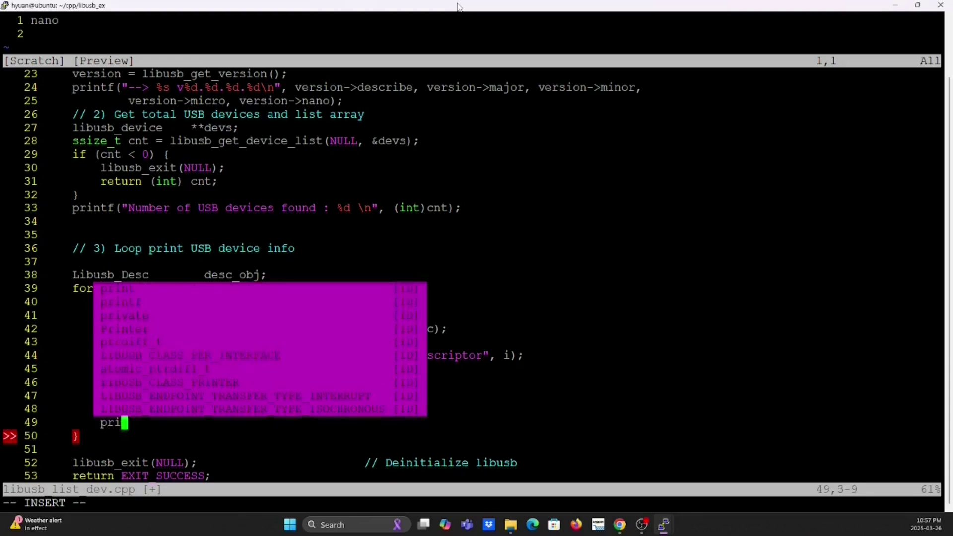
pyautogui.write('ntf("Device %d -- VID:PID(%04x:%04x) %s <%s/%s>')
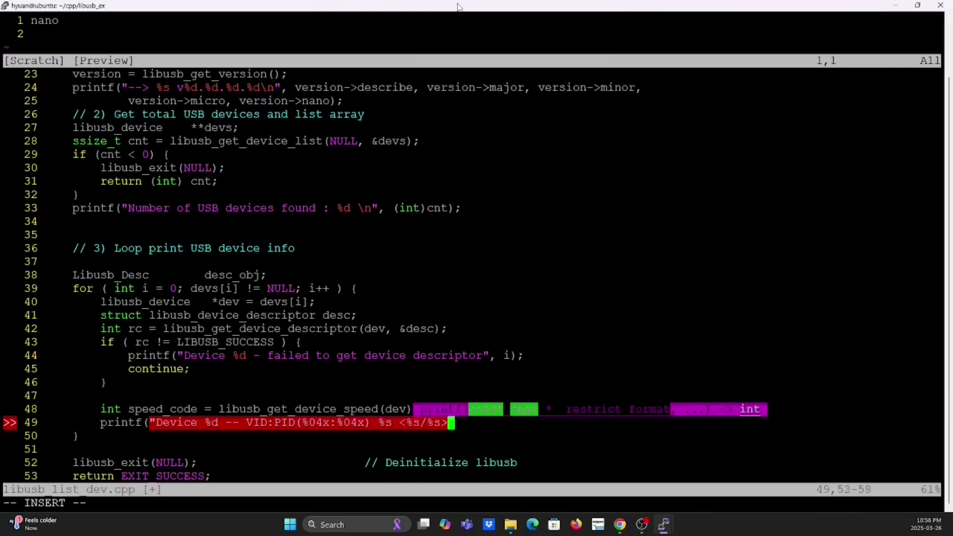
pyautogui.write(' %s ",')
pyautogui.press('Return')
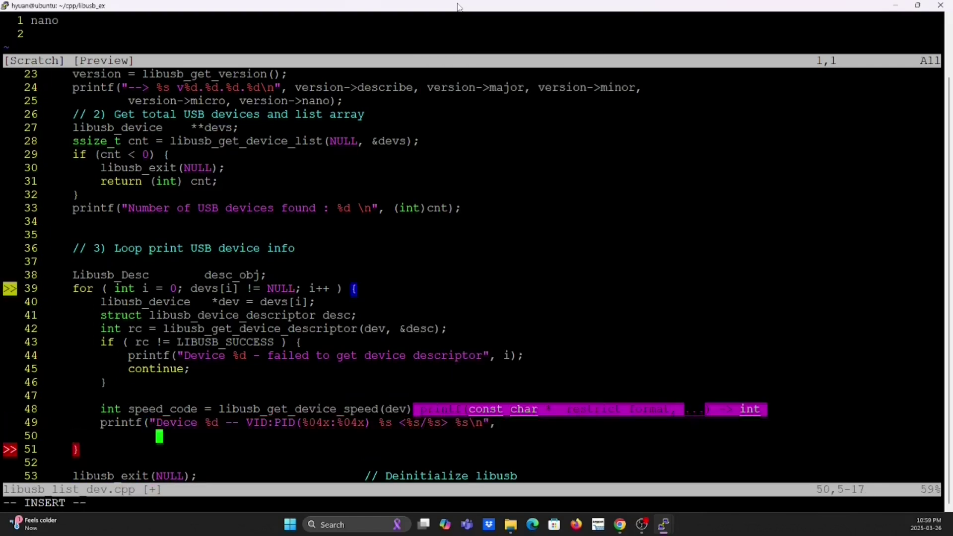
pyautogui.write('i, desc.idVendor')
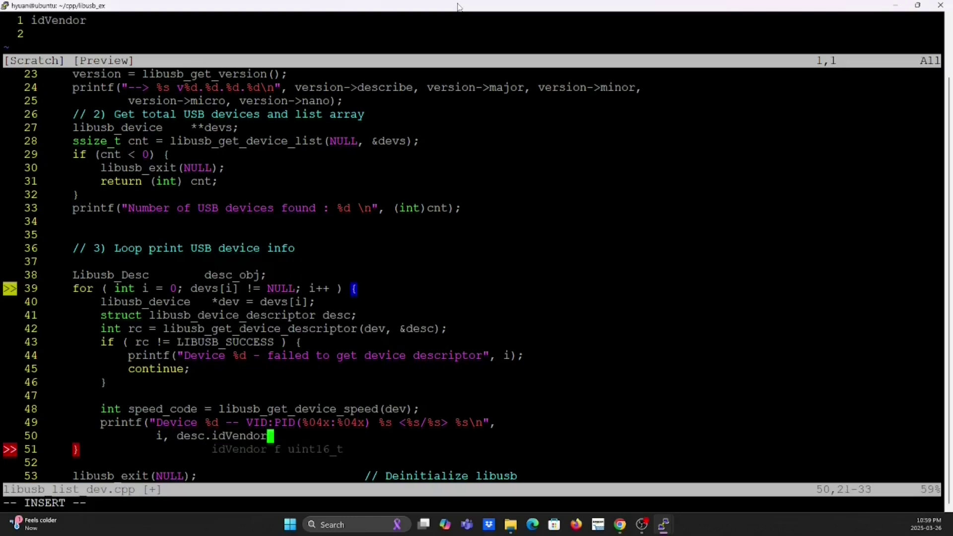
pyautogui.write(', desc.idProduct')
pyautogui.write(',')
pyautogui.press('Return')
pyautogui.write('de')
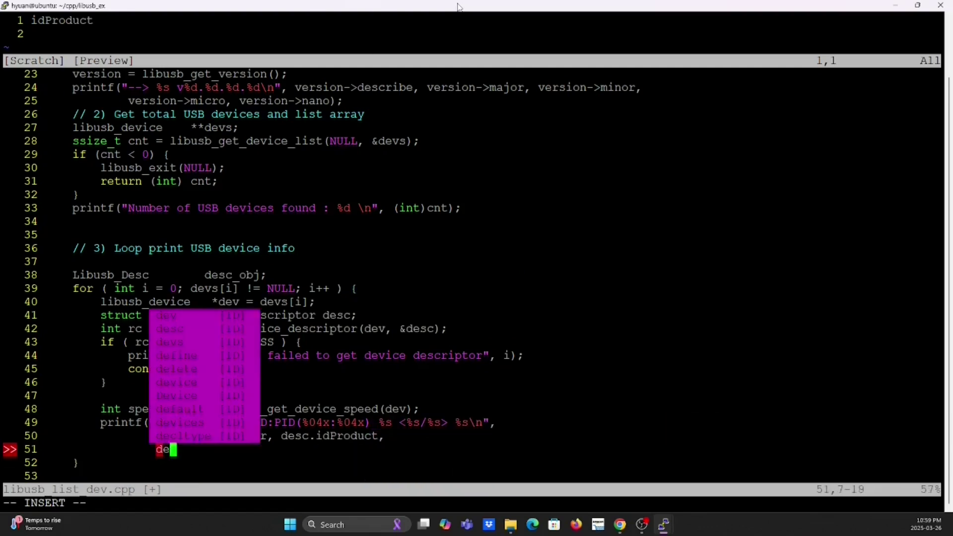
pyautogui.write('sc_obj.bcdUSB_desc(')
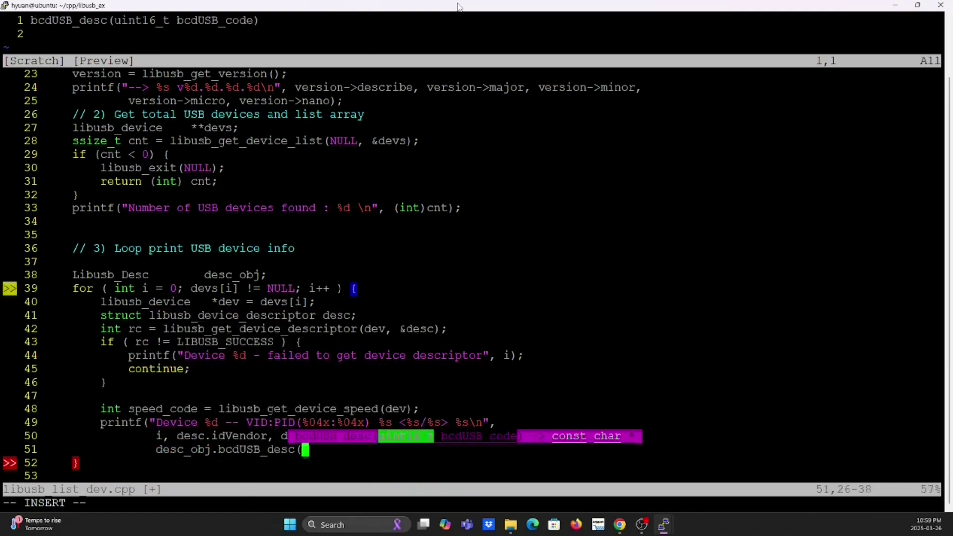
pyautogui.write('desc.')
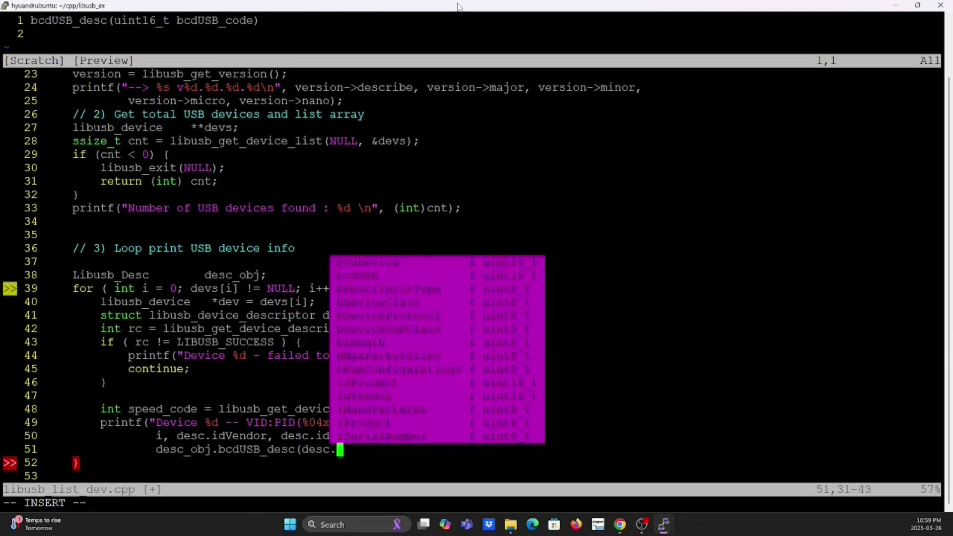
pyautogui.write('bcdUSB),')
pyautogui.press('Return')
pyautogui.write('desc_obj.class_desc')
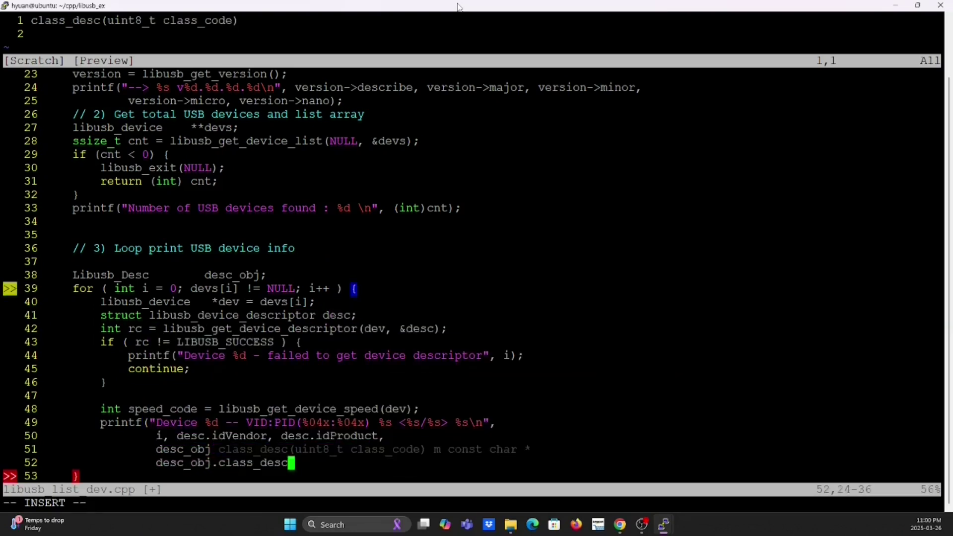
pyautogui.write('(desc.b')
pyautogui.press('Tab')
pyautogui.press('Tab')
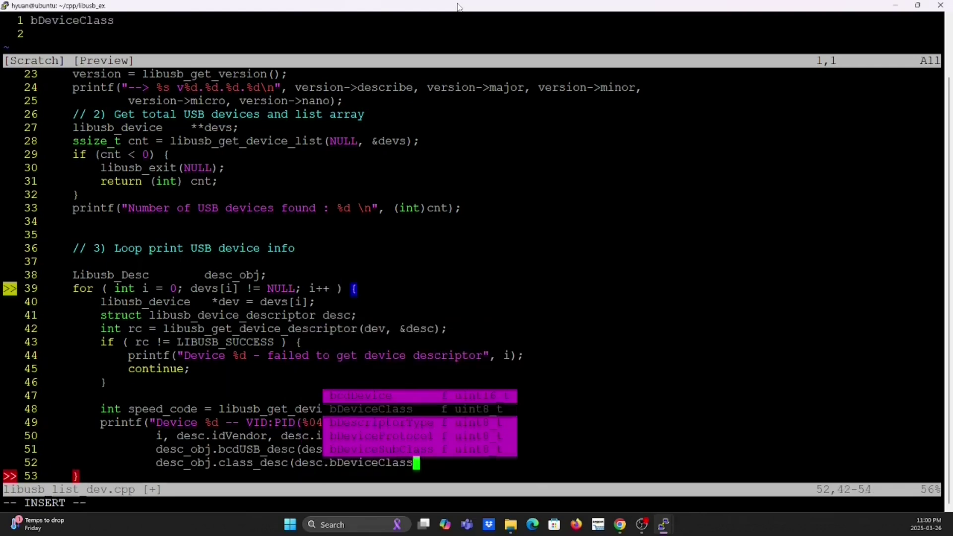
pyautogui.write('),')
# Finish the printf with bDeviceSubClass and speed_desc arguments, then open a line above libusb_exit
pyautogui.press('Return')
pyautogui.write('desc_obj.class_desc(desc.bDe')
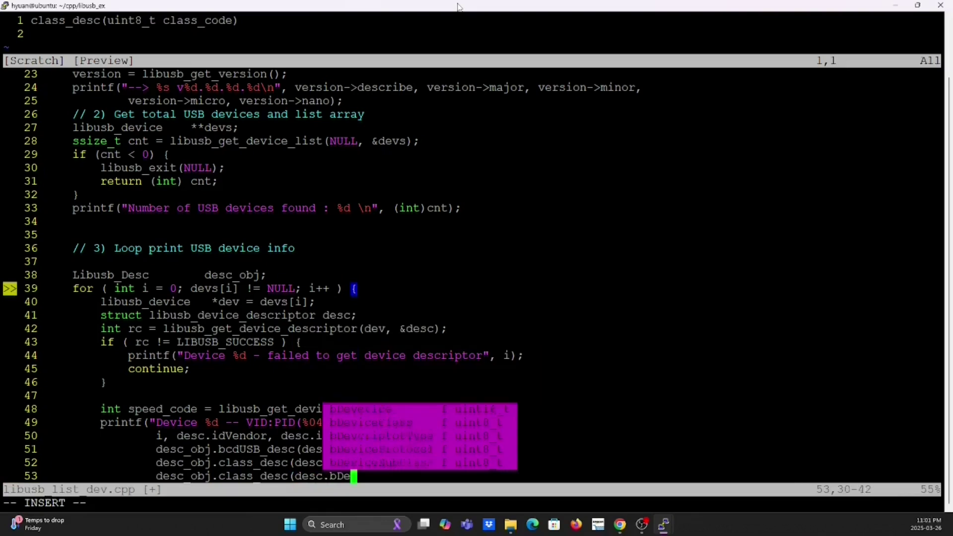
pyautogui.press('Tab')
pyautogui.press('Tab')
pyautogui.press('Tab')
pyautogui.write('),')
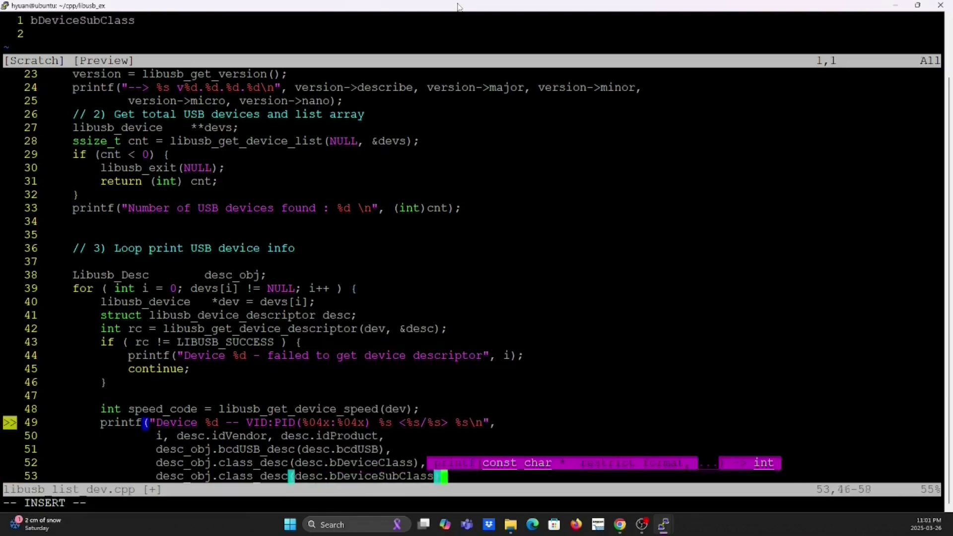
pyautogui.press('Return')
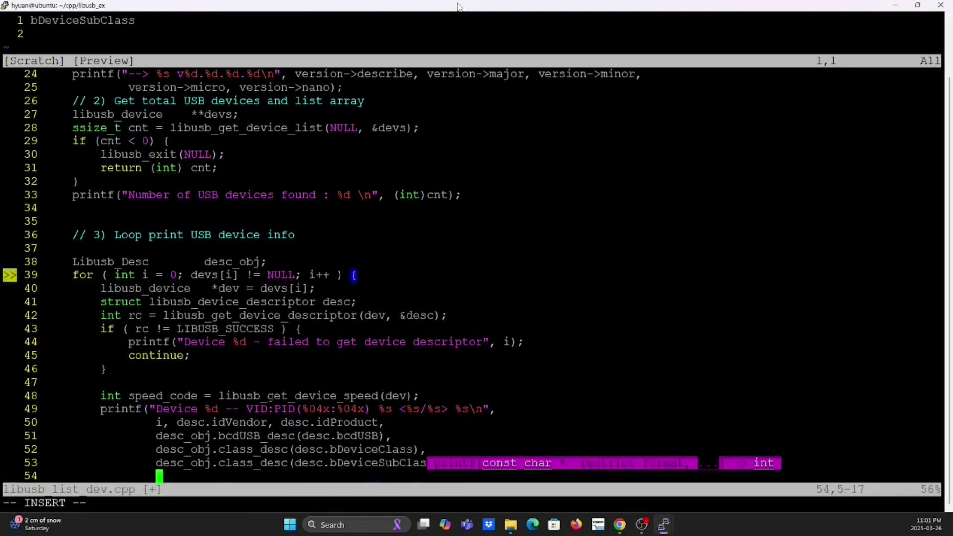
pyautogui.write('desc_obj.s')
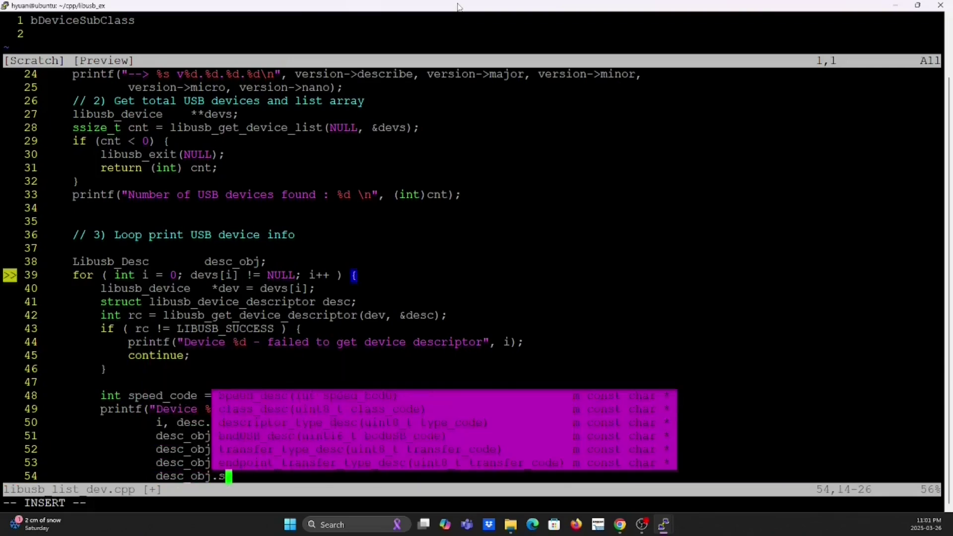
pyautogui.press('Tab')
pyautogui.write('(')
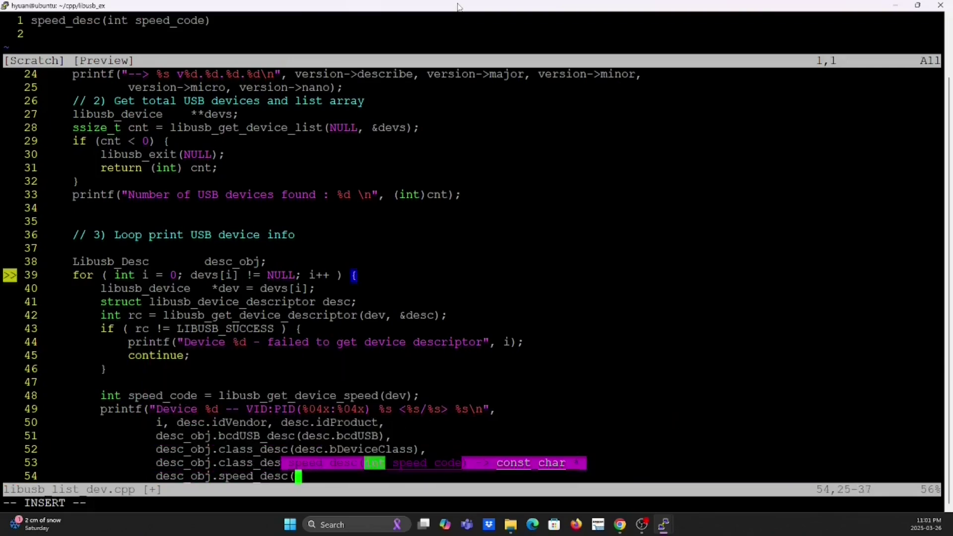
pyautogui.write('speed_code))')
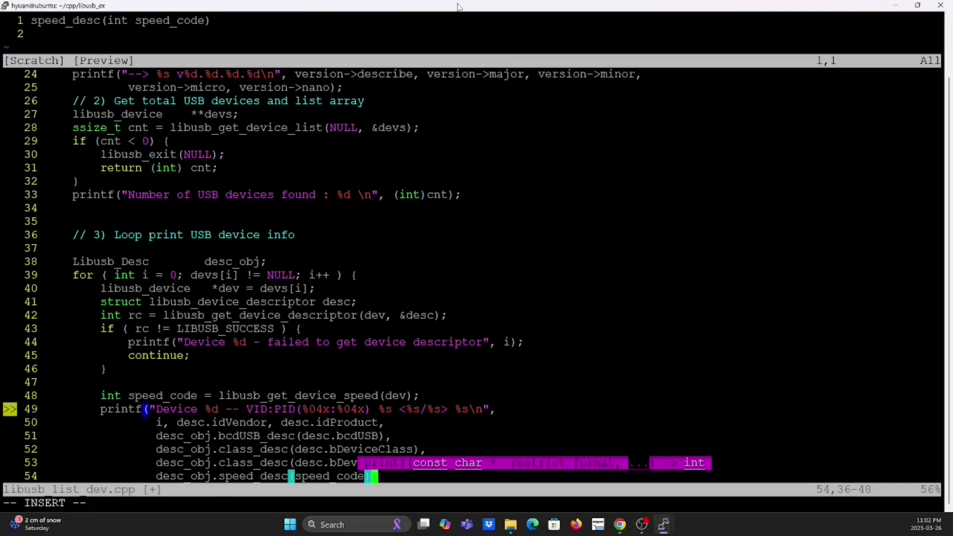
pyautogui.write(';')
pyautogui.press('Escape')
pyautogui.press('Down')
pyautogui.press('Down')
pyautogui.press('Down')
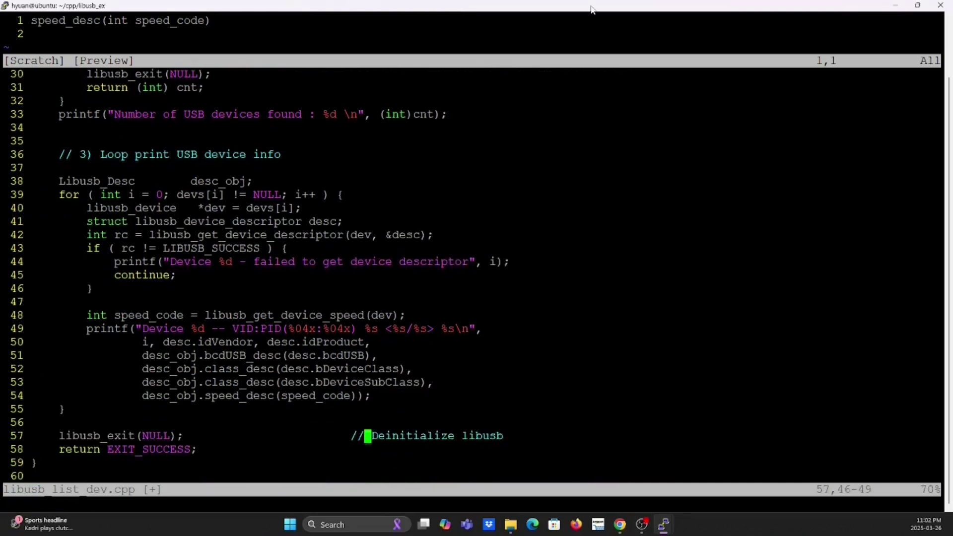
pyautogui.hotkey('shift', 'o')
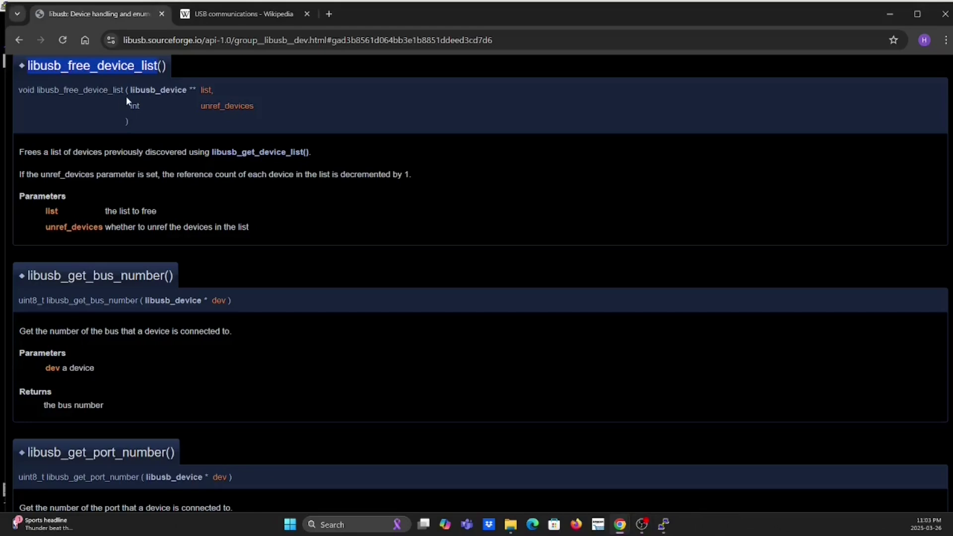
# Read the libusb_free_device_list() description in Chrome and go back to vi
pyautogui.moveTo(19, 152); pyautogui.dragTo(170, 152)
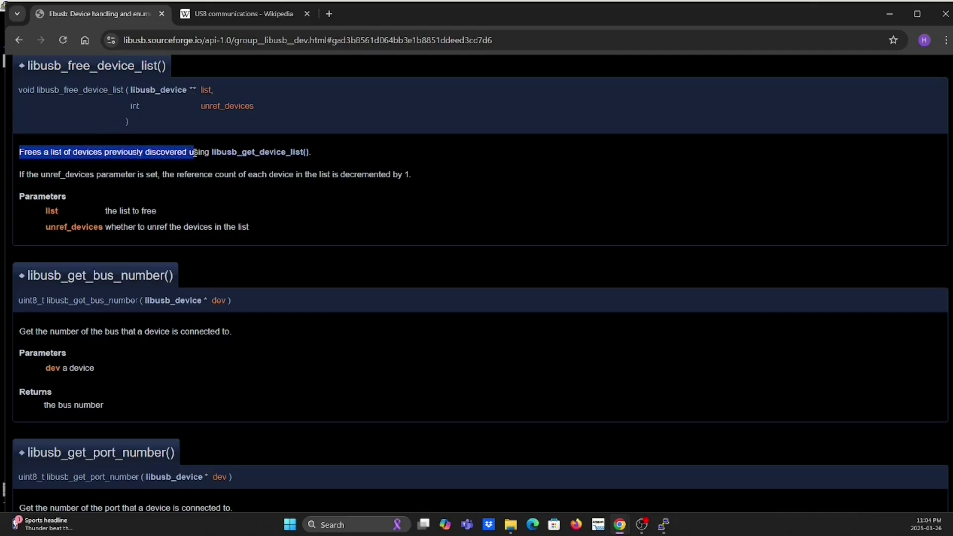
pyautogui.moveTo(169, 152); pyautogui.dragTo(313, 154)
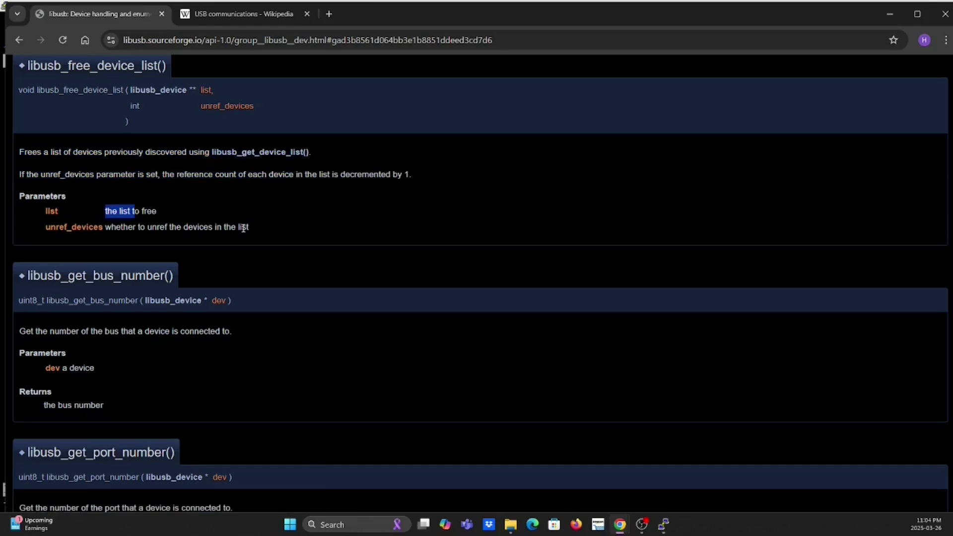
pyautogui.moveTo(663, 524)
pyautogui.click(558, 454)
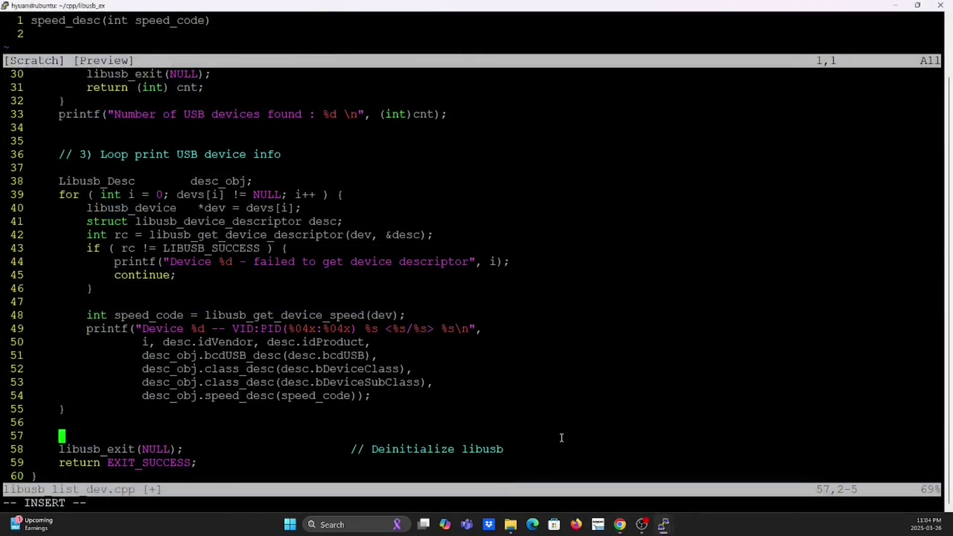
pyautogui.write('libusb_')
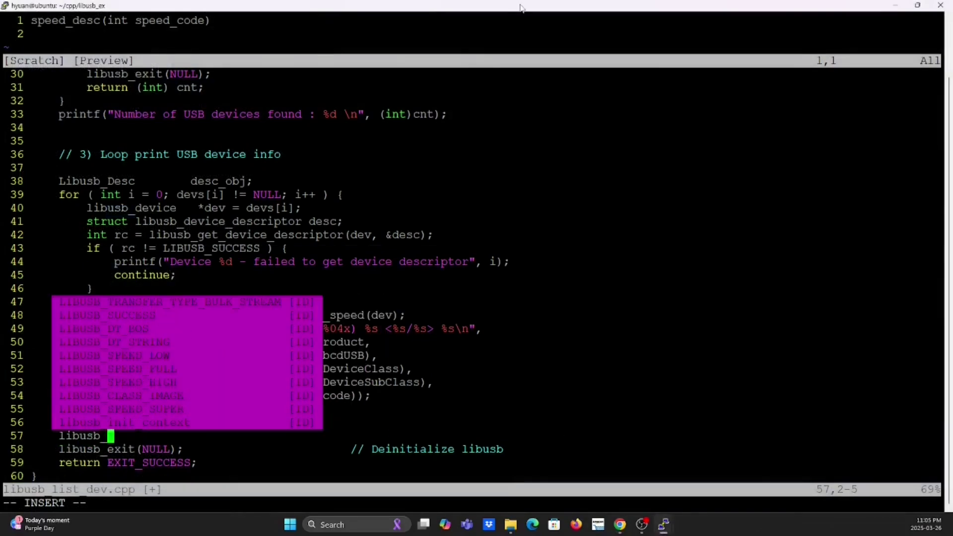
pyautogui.write('free_device_list')
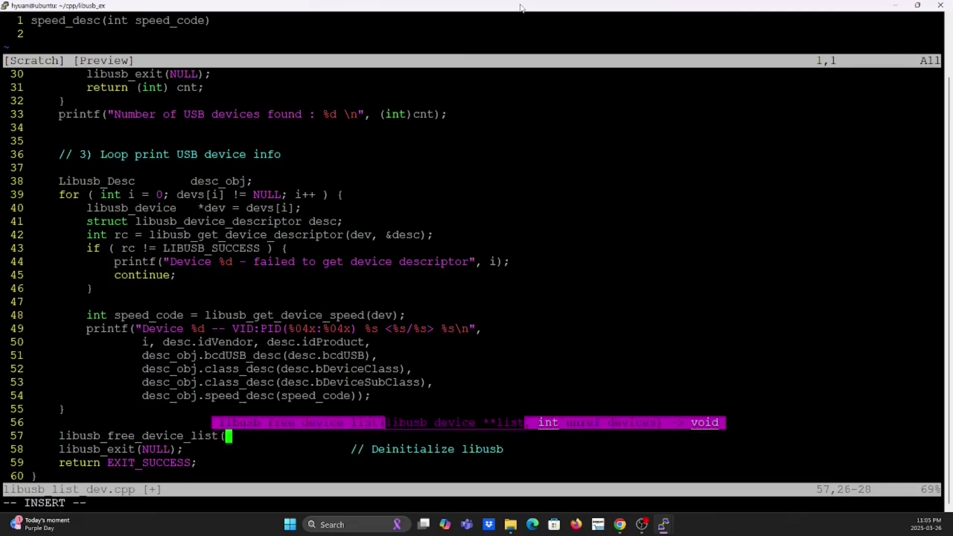
pyautogui.write('(devs')
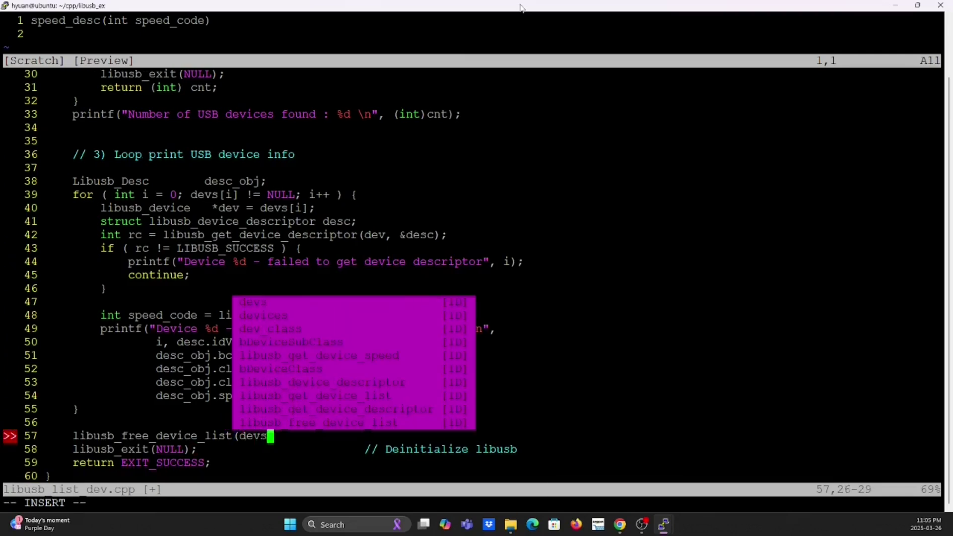
pyautogui.write(', ')
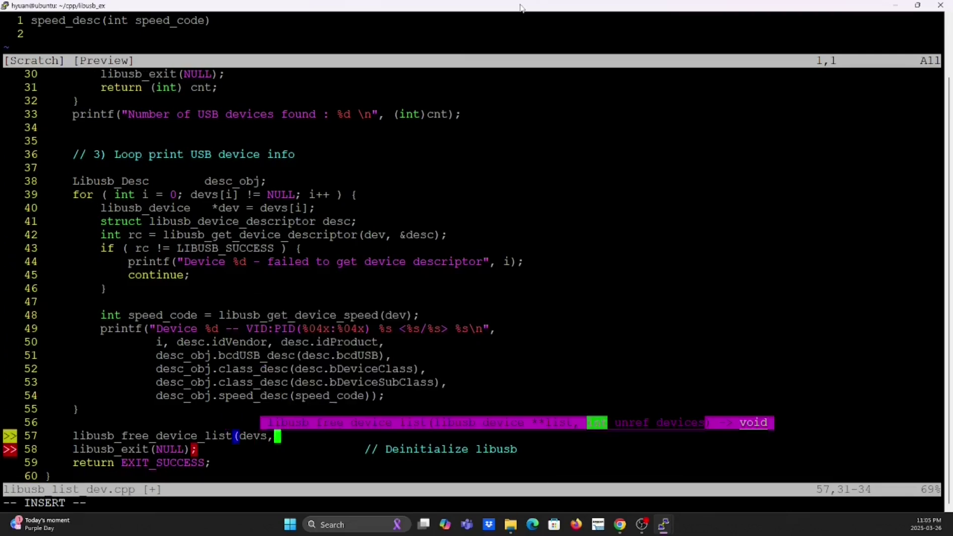
pyautogui.write('1')
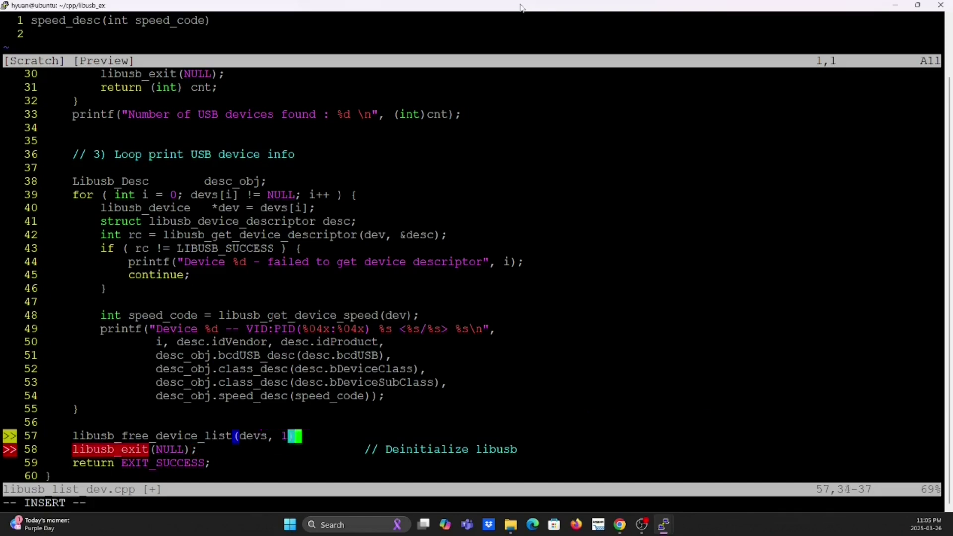
pyautogui.write(');')
# Complete the libusb_free_device_list(devs, 1); line before libusb_exit and move back up the file
pyautogui.press('Escape')
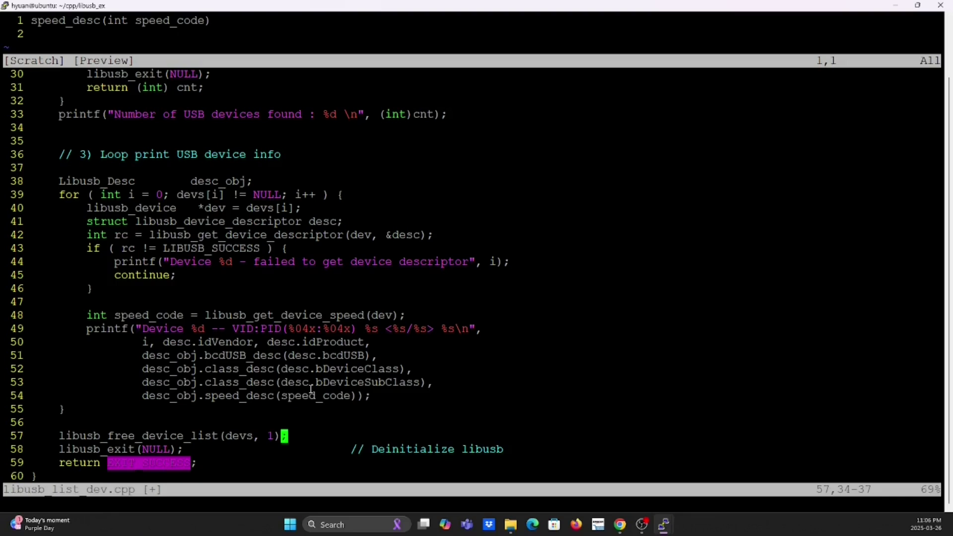
pyautogui.press('k')
pyautogui.press('k')
pyautogui.press('k')
pyautogui.press('k')
pyautogui.press('k')
pyautogui.press('k')
pyautogui.press('k')
pyautogui.press('k')
pyautogui.press('k')
pyautogui.press('k')
pyautogui.press('k')
pyautogui.press('k')
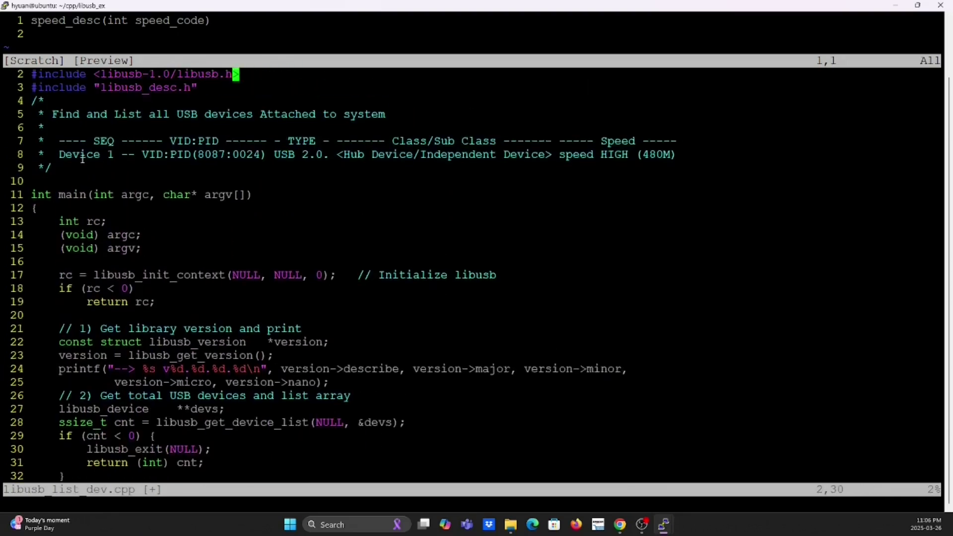
# Highlight the Device, VID, USB version and class fields in the sample output
pyautogui.doubleClick(83, 154)
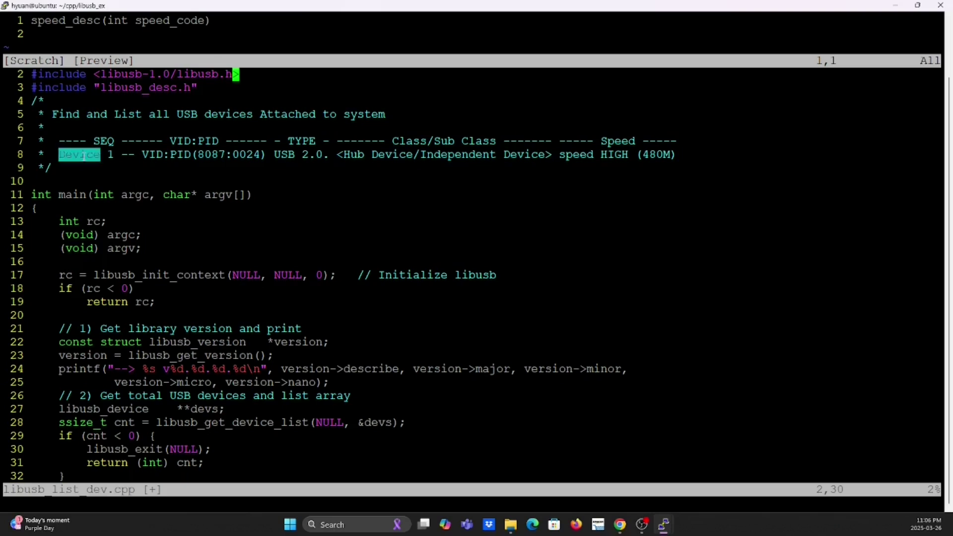
pyautogui.doubleClick(110, 154)
pyautogui.doubleClick(153, 154)
pyautogui.click(184, 154)
pyautogui.doubleClick(184, 154)
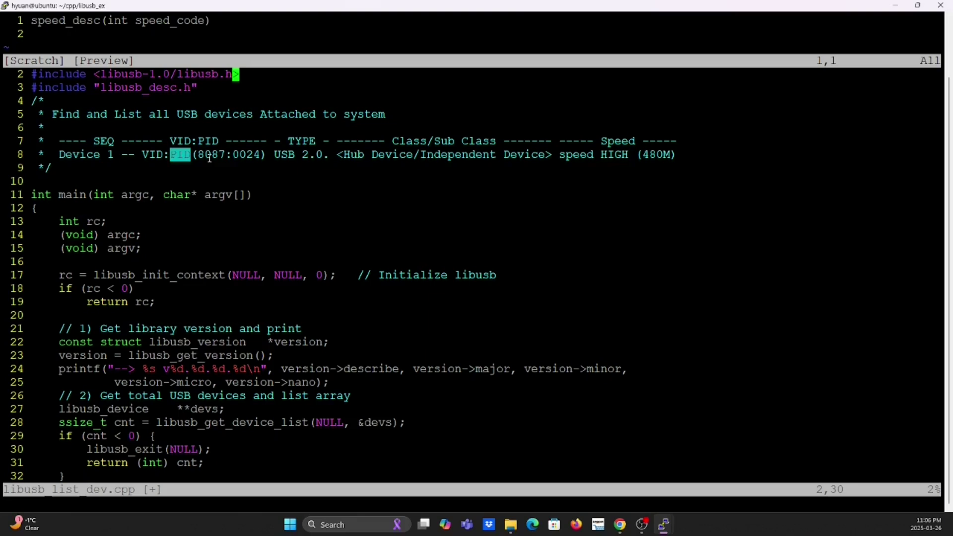
pyautogui.doubleClick(285, 154)
pyautogui.click(372, 153)
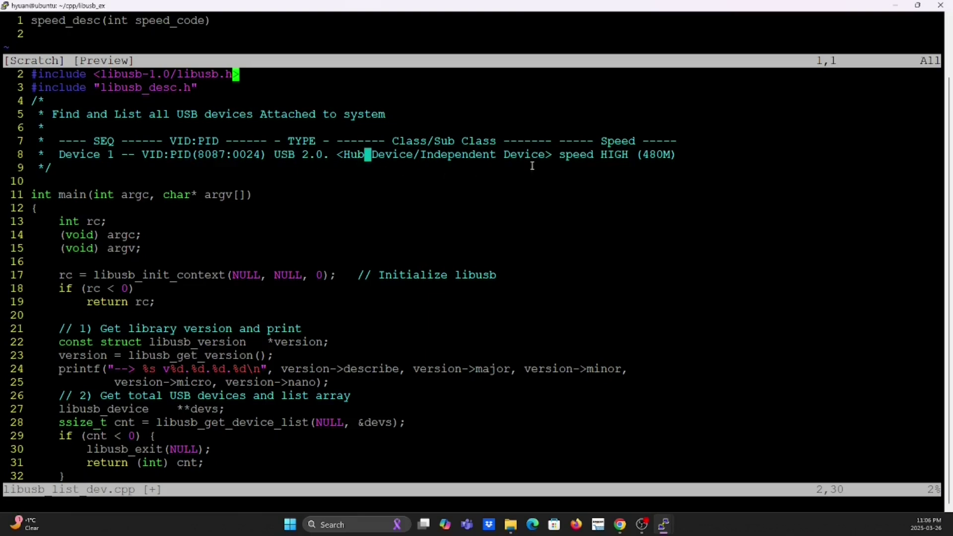
pyautogui.keyDown('shift'); pyautogui.click(495, 154); pyautogui.keyUp('shift')
# Mark the speed field, then save the file with :wq and run make clean
pyautogui.doubleClick(589, 154)
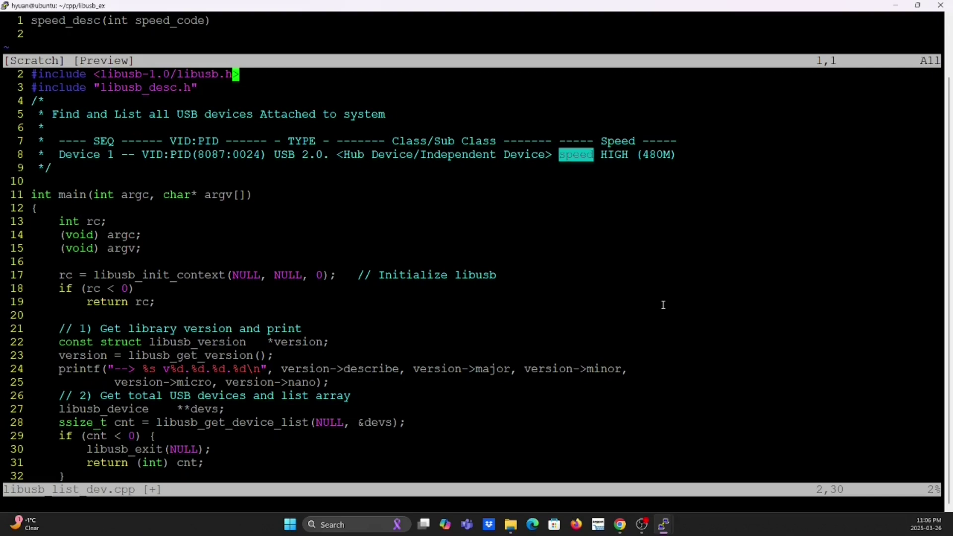
pyautogui.write(':wq')
pyautogui.press('Return')
pyautogui.write('make clean')
pyautogui.press('Return')
pyautogui.write('make')
# Build the libusb_list_dev target with make, pasting the program name
pyautogui.doubleClick(124, 101)
pyautogui.rightClick(299, 180)
pyautogui.press('Return')
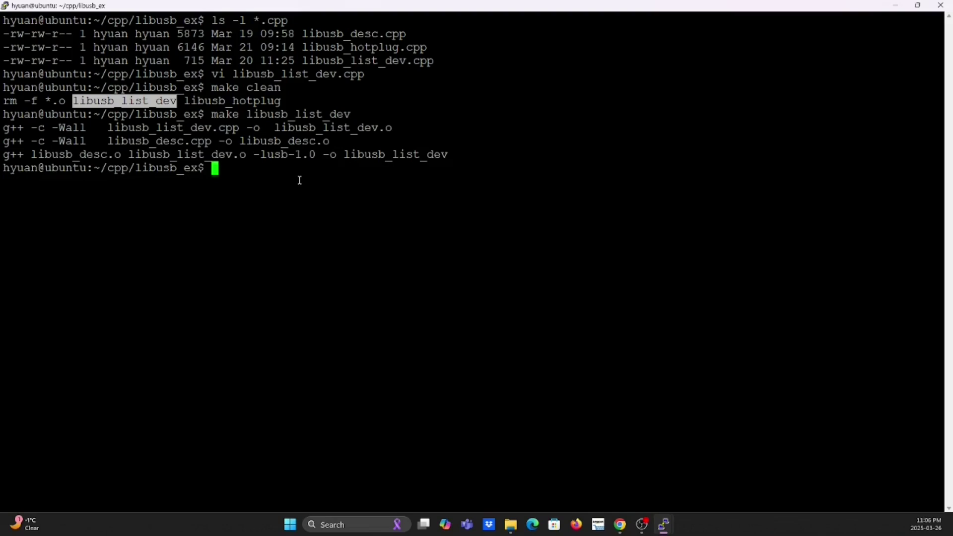
pyautogui.write('clear')
# Clear the screen, list files, and run libusb_list_dev, showing 8 devices and vendor 8087
pyautogui.press('Return')
pyautogui.write('ls')
pyautogui.press('Return')
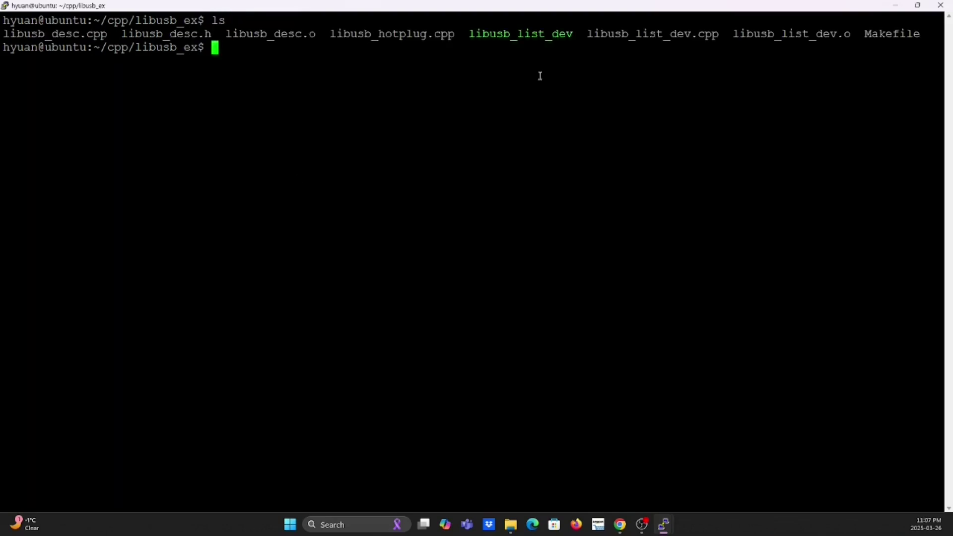
pyautogui.doubleClick(546, 34)
pyautogui.rightClick(572, 114)
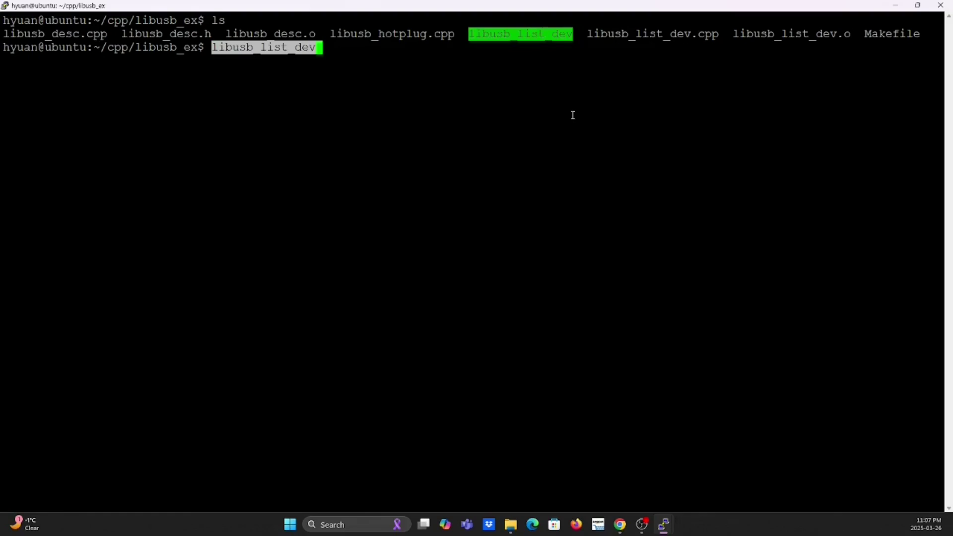
pyautogui.press('Return')
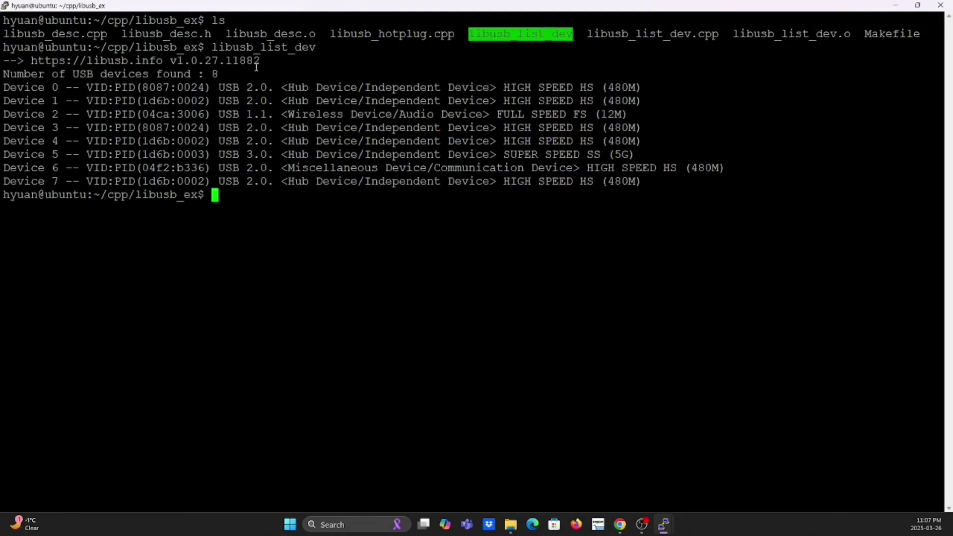
pyautogui.doubleClick(216, 74)
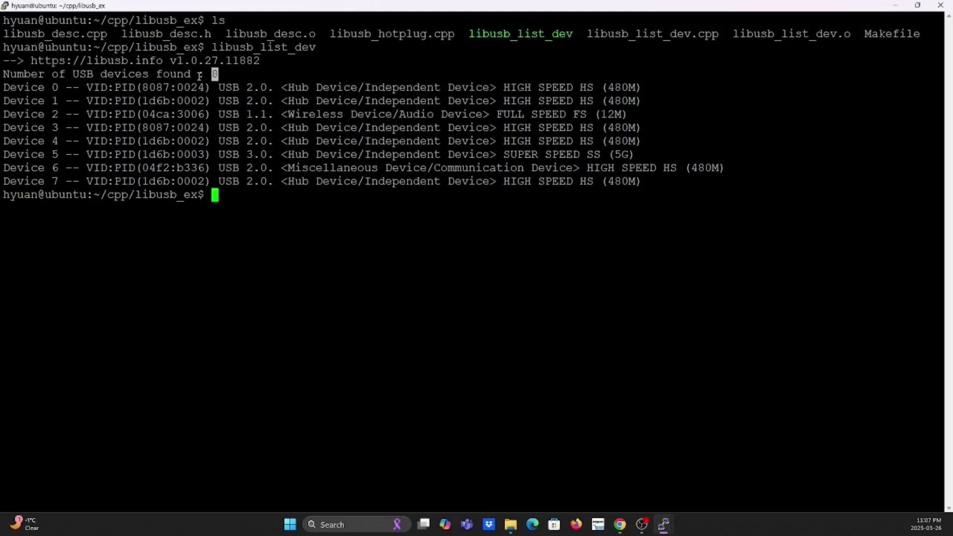
pyautogui.doubleClick(156, 87)
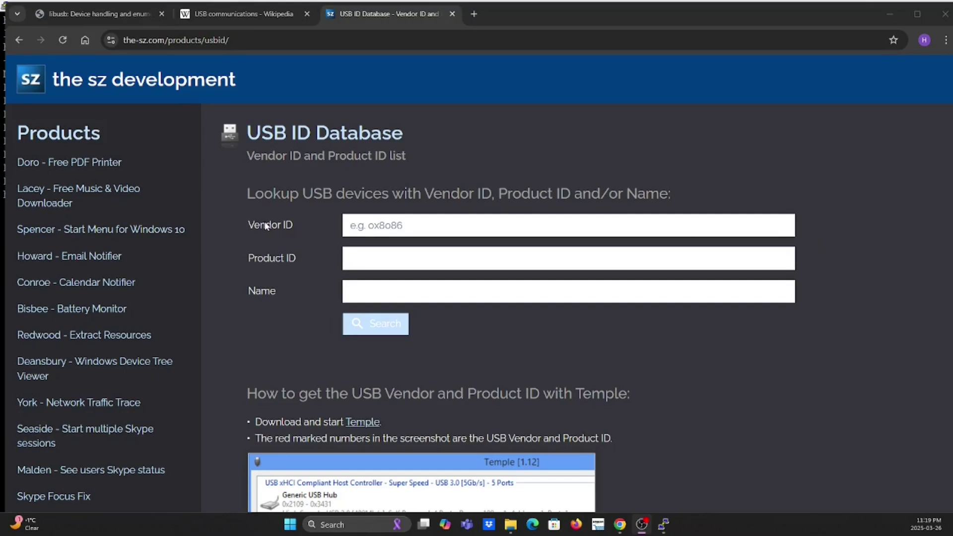
# Mark Device 0's vendor 8087, product 0024 and Hub class, then return to the USB ID Database
pyautogui.click(662, 524)
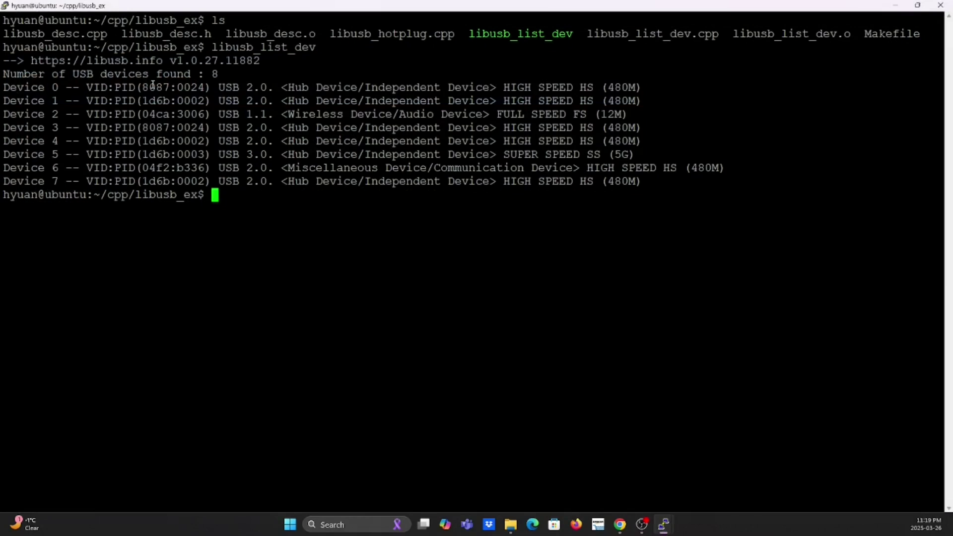
pyautogui.doubleClick(159, 87)
pyautogui.doubleClick(194, 88)
pyautogui.doubleClick(296, 87)
pyautogui.click(619, 523)
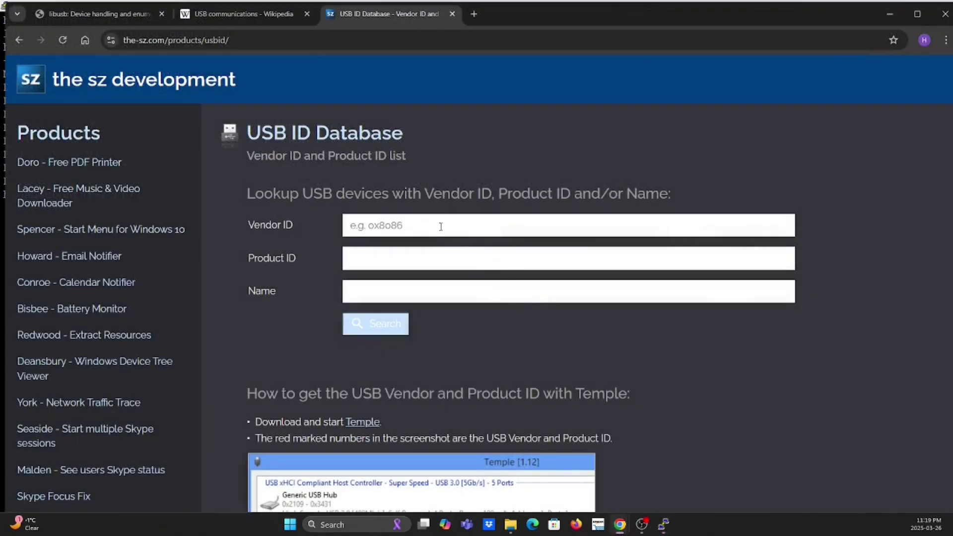
# Search the USB ID Database for 8087:0024 and find Intel's Integrated Rate Matching Hub
pyautogui.click(438, 223)
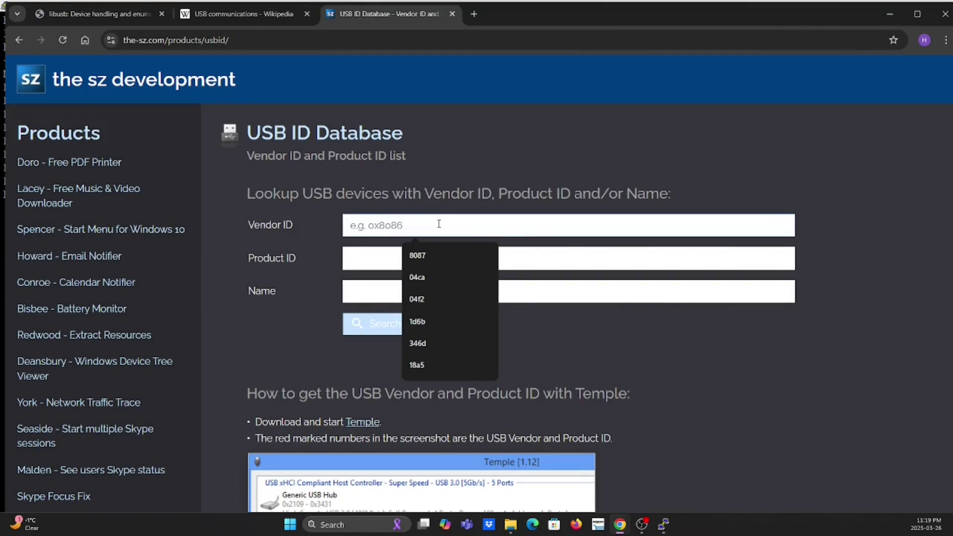
pyautogui.write('8087')
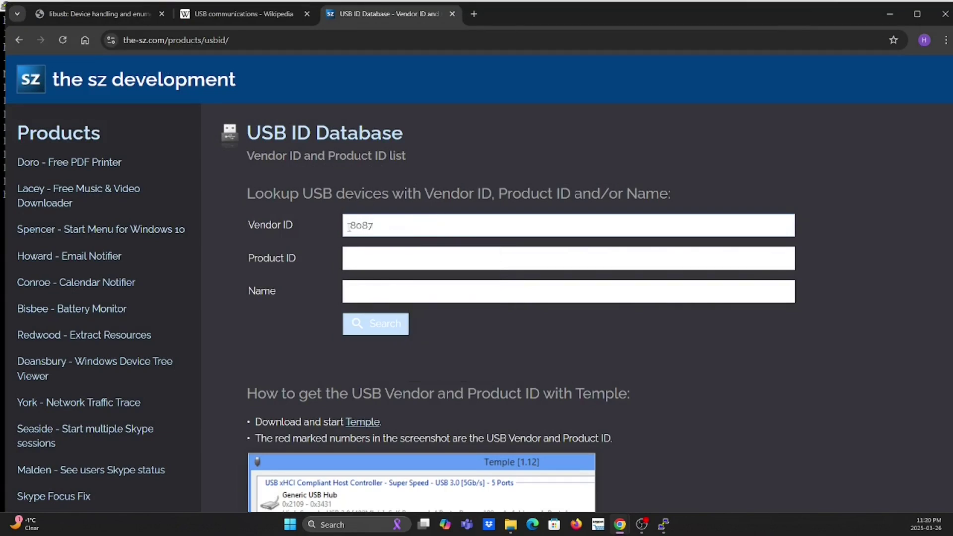
pyautogui.click(369, 261)
pyautogui.write('00')
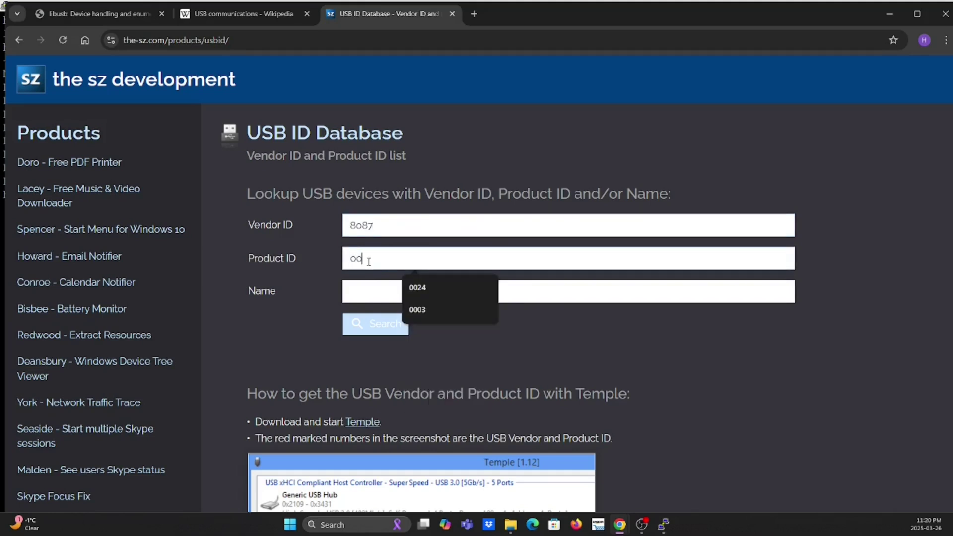
pyautogui.write('24')
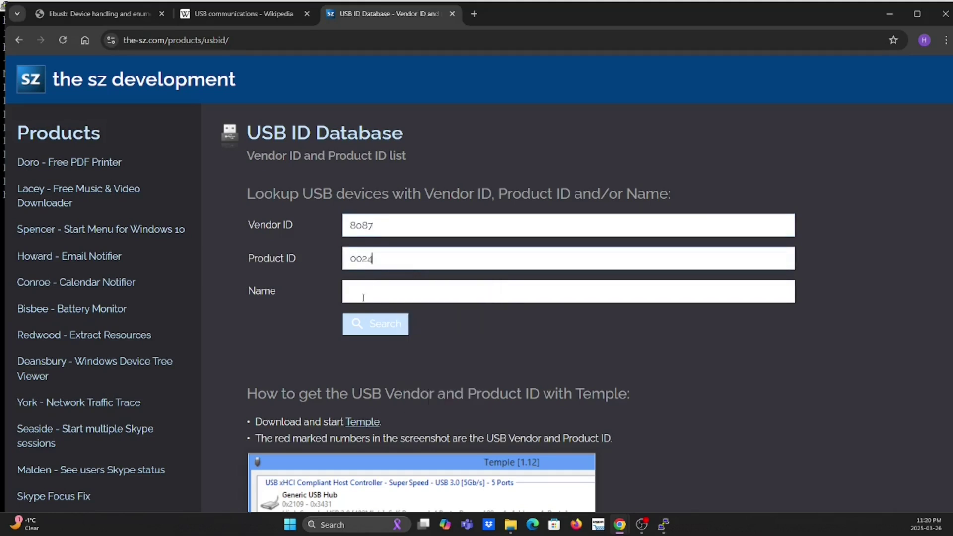
pyautogui.click(380, 327)
pyautogui.scroll(-3, 413, 345)
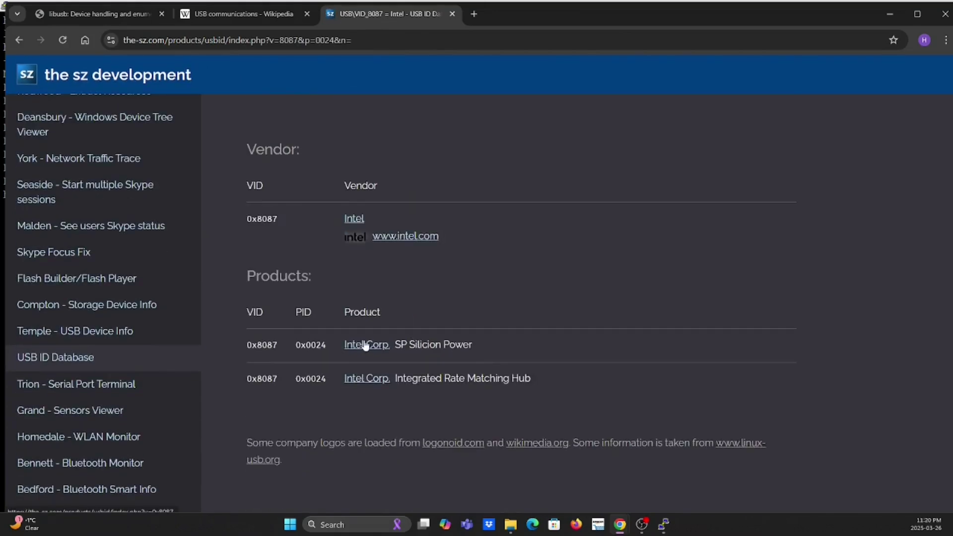
pyautogui.moveTo(396, 379)
pyautogui.mouseDown()
pyautogui.moveTo(459, 400)
pyautogui.moveTo(529, 380)
pyautogui.mouseUp()
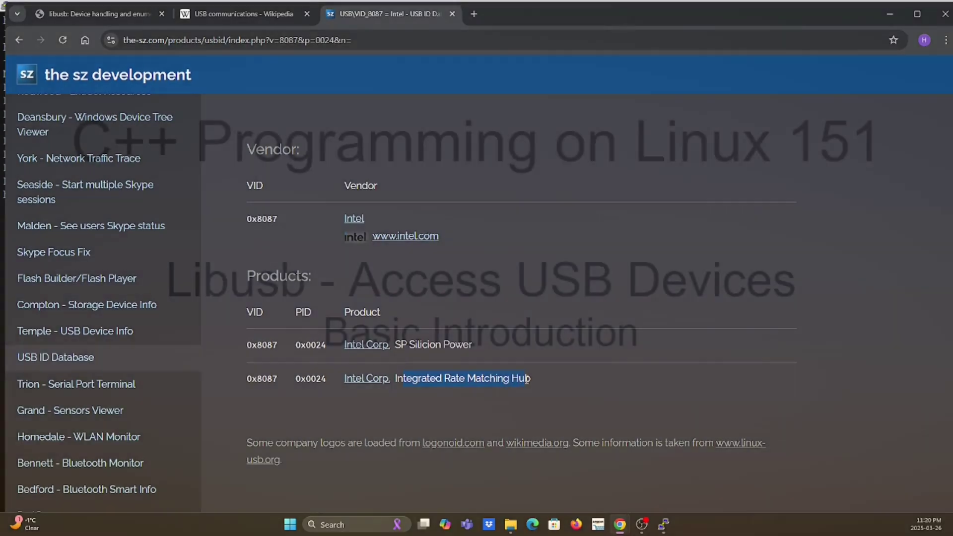